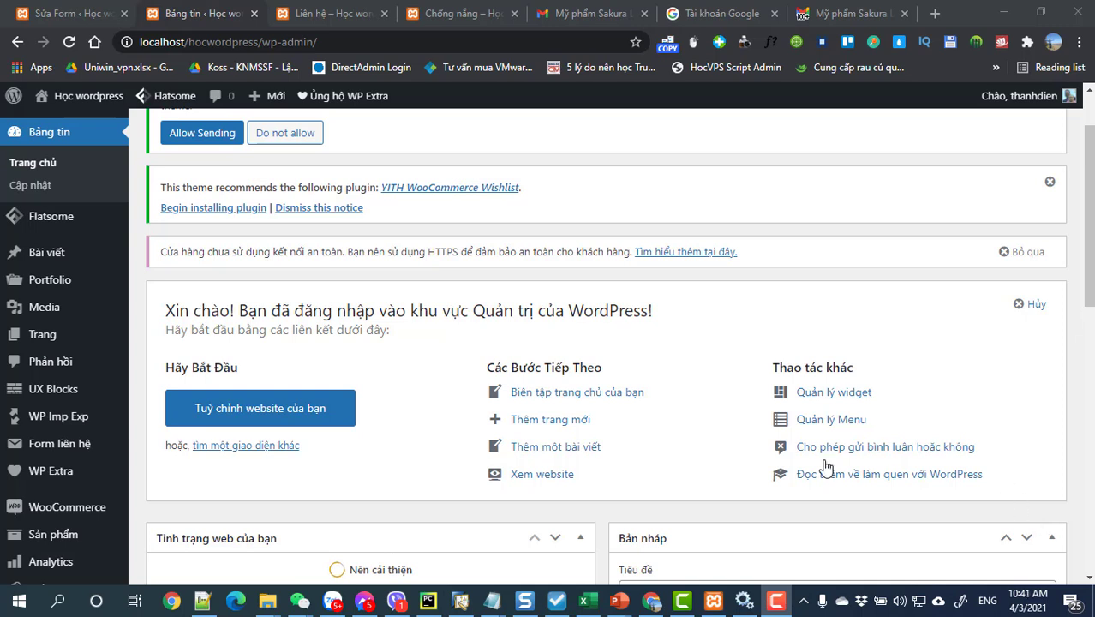
# Step: Open the WooCommerce Cài đặt (settings) page from the admin sidebar
pyautogui.scroll(-1, 187, 467)
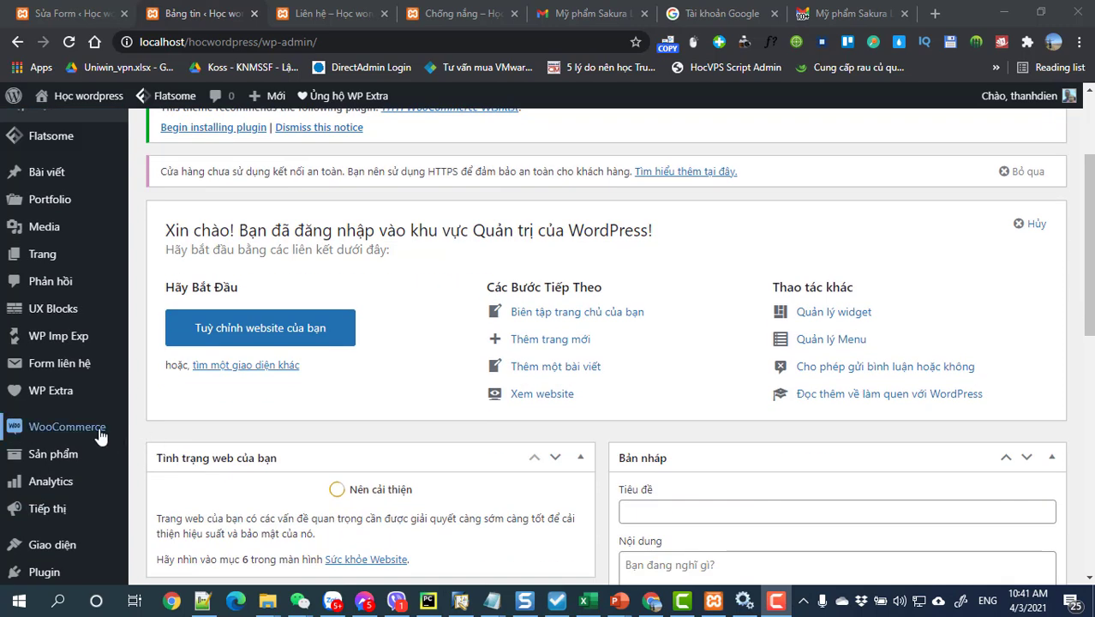
pyautogui.moveTo(100, 436)
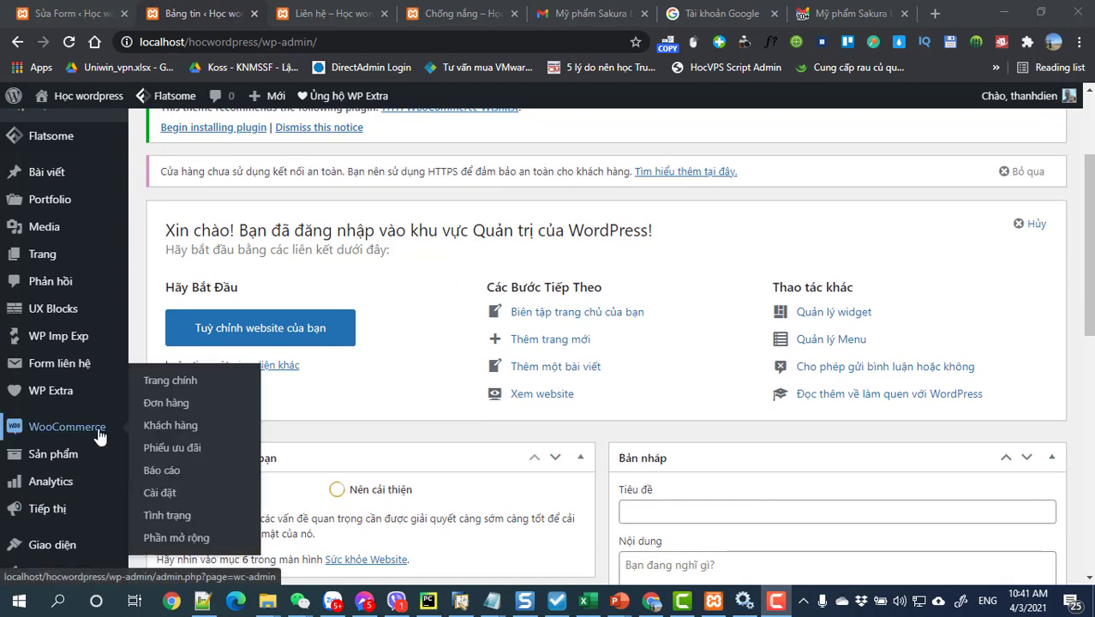
pyautogui.click(155, 495)
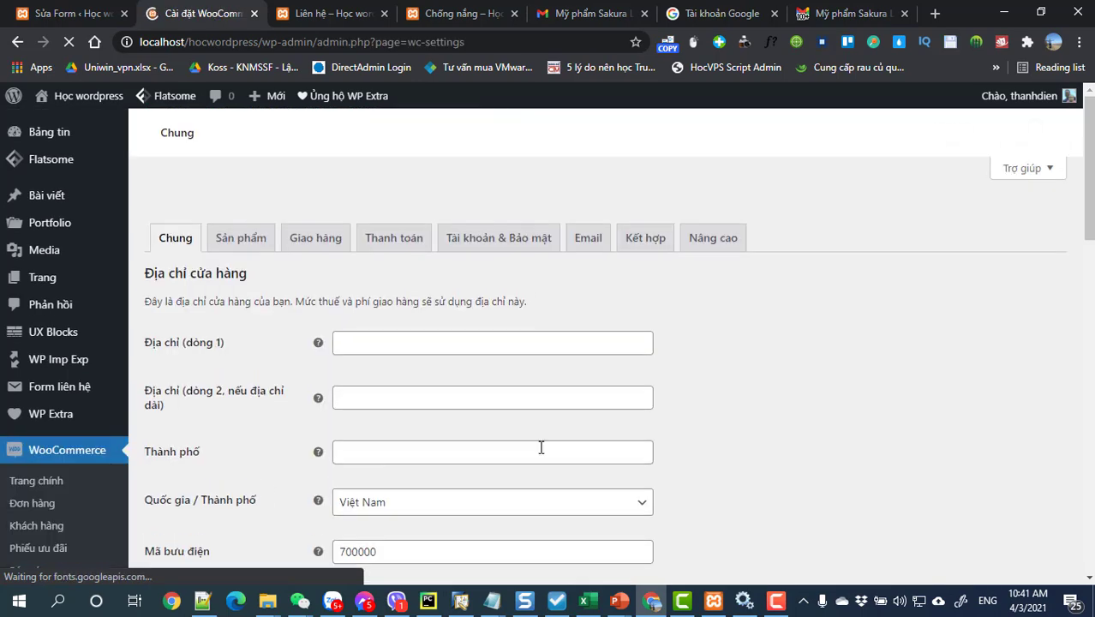
# Step: Autofill the store address (city 10, postcode 700000) and save the general settings with VND currency
pyautogui.scroll(-3, 653, 401)
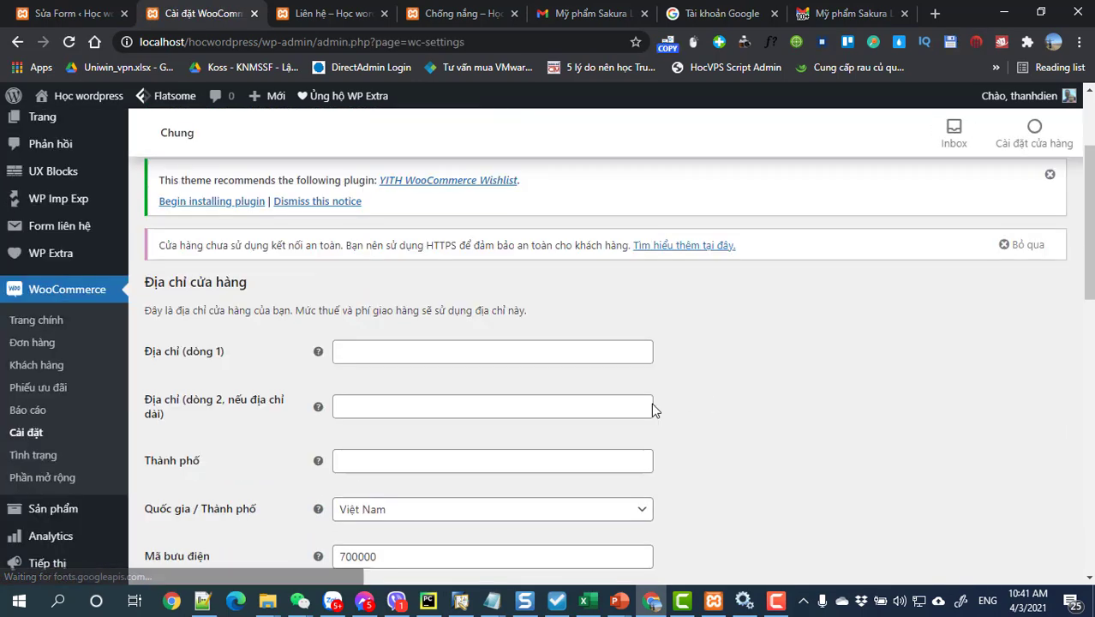
pyautogui.click(418, 273)
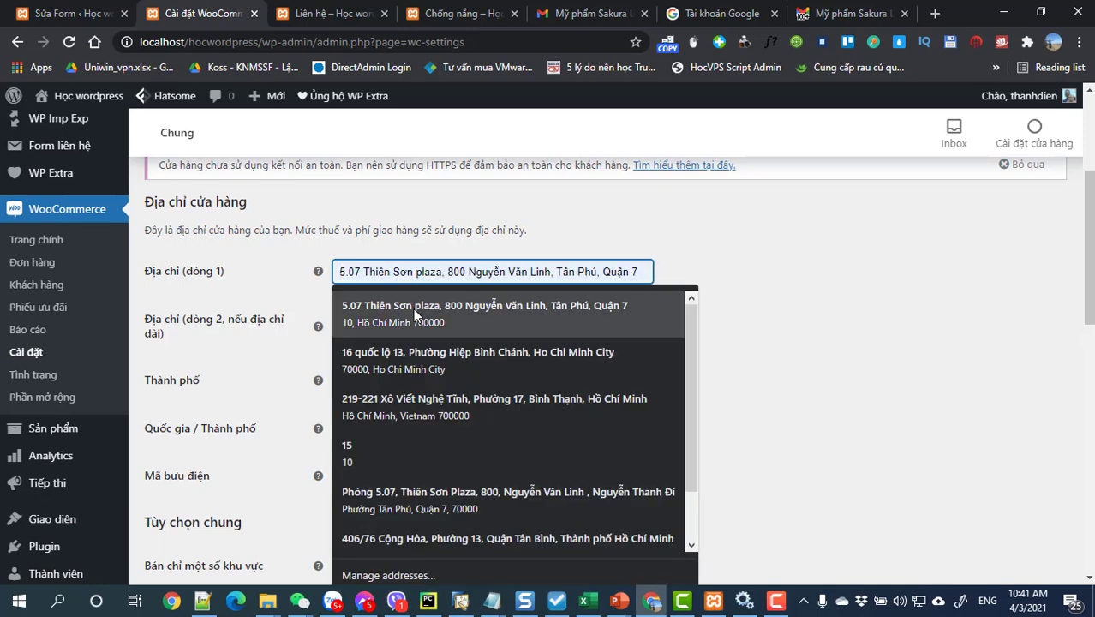
pyautogui.click(416, 313)
pyautogui.scroll(-2, 497, 381)
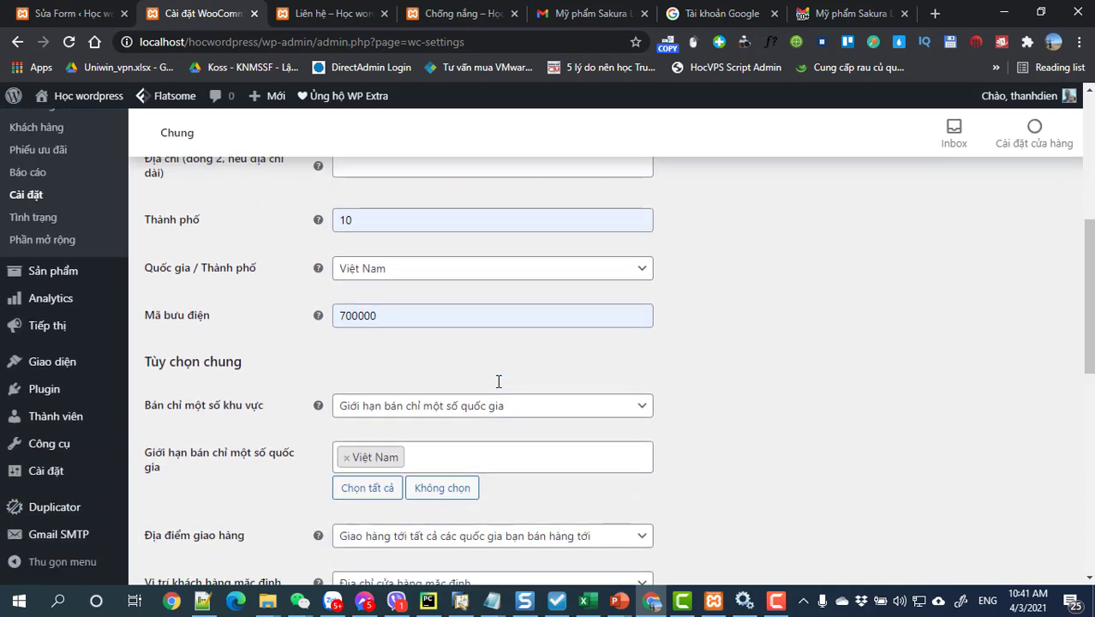
pyautogui.scroll(-7, 472, 383)
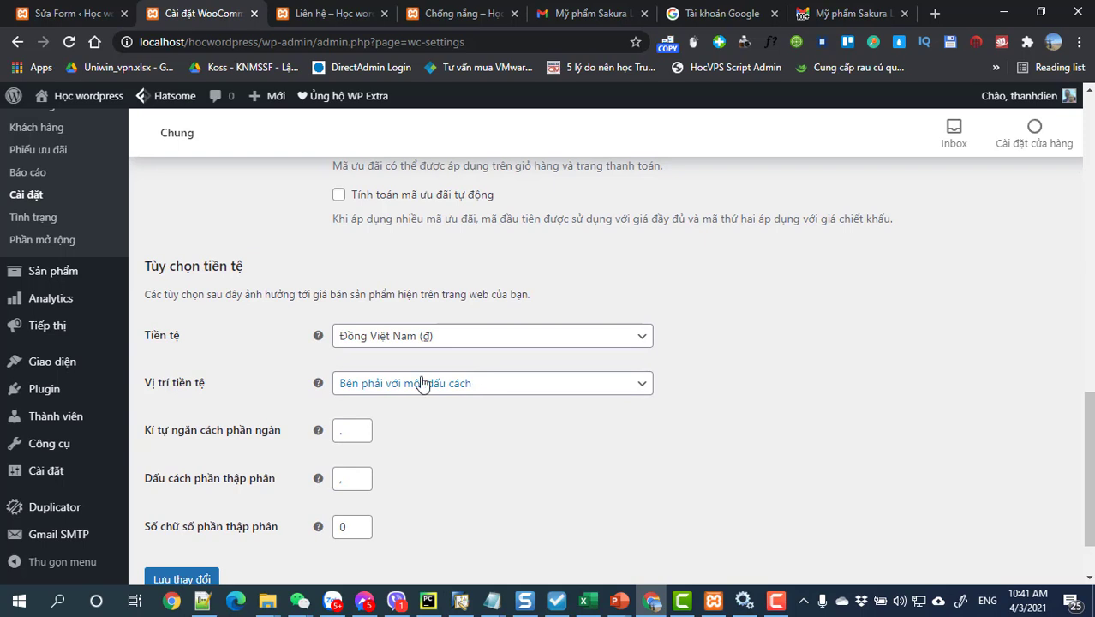
pyautogui.scroll(-1, 244, 419)
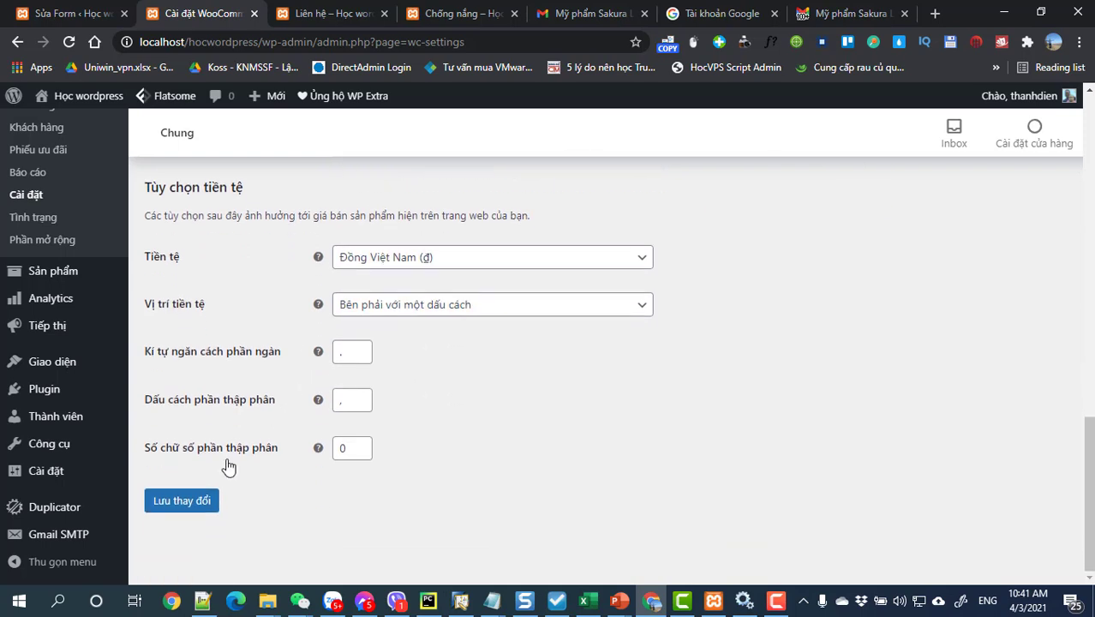
pyautogui.click(185, 501)
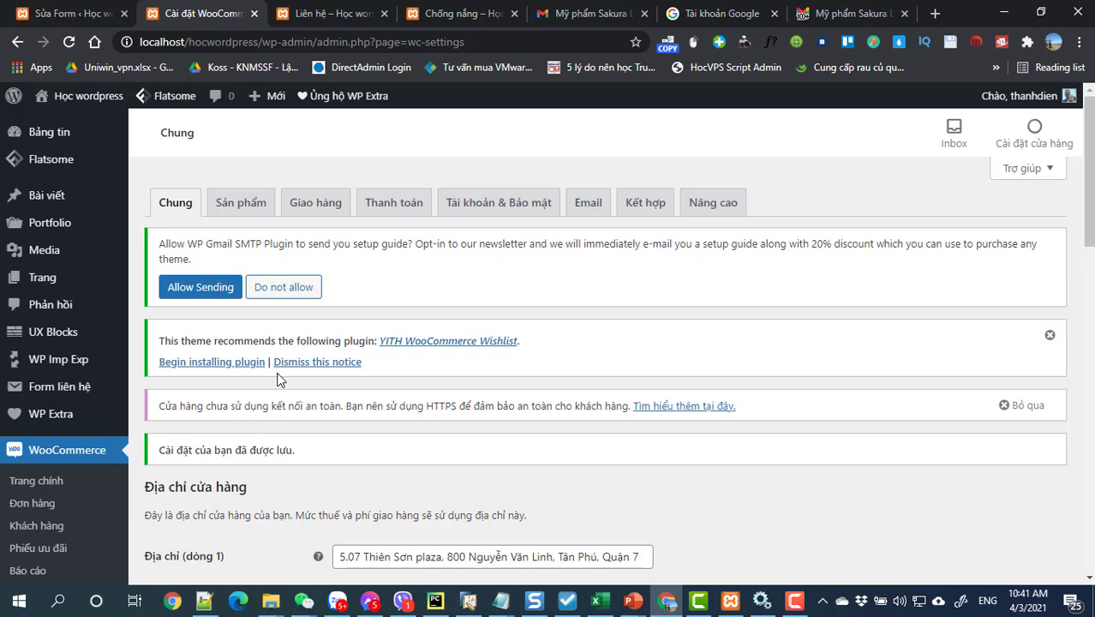
# Step: Enable cash on delivery and bank transfer payments, save, and open bank transfer's settings
pyautogui.click(393, 205)
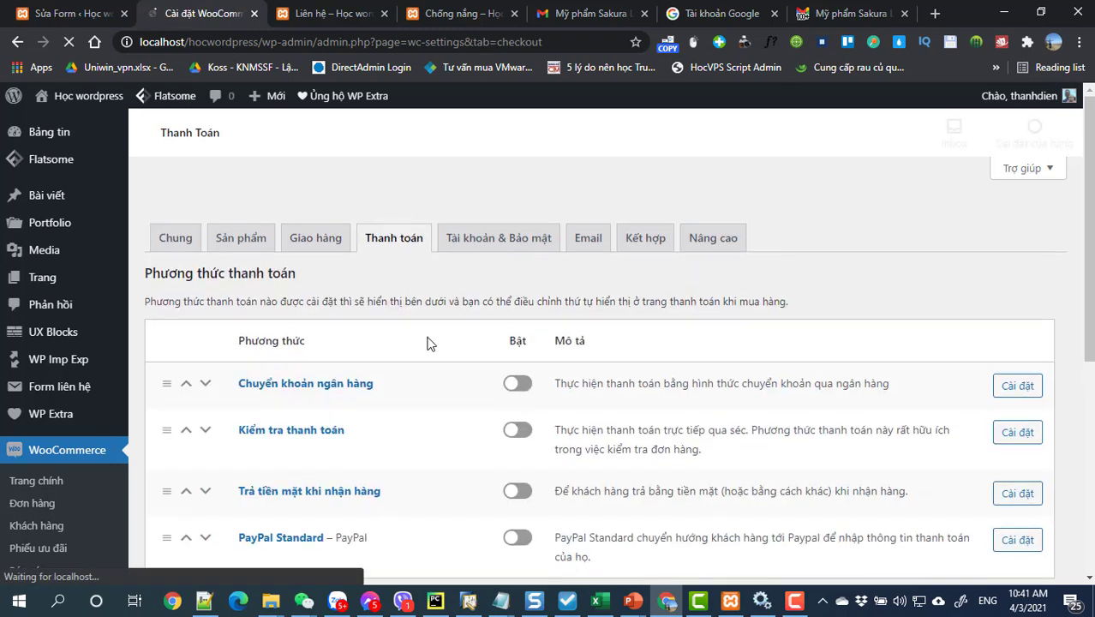
pyautogui.scroll(-2, 428, 343)
pyautogui.scroll(-1, 431, 347)
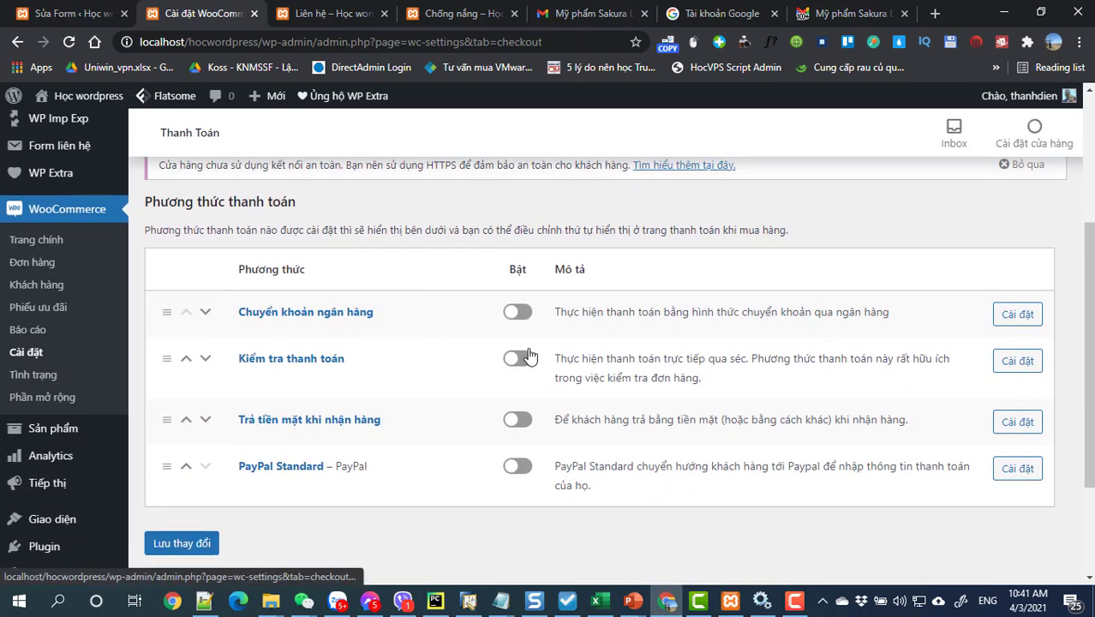
pyautogui.click(518, 420)
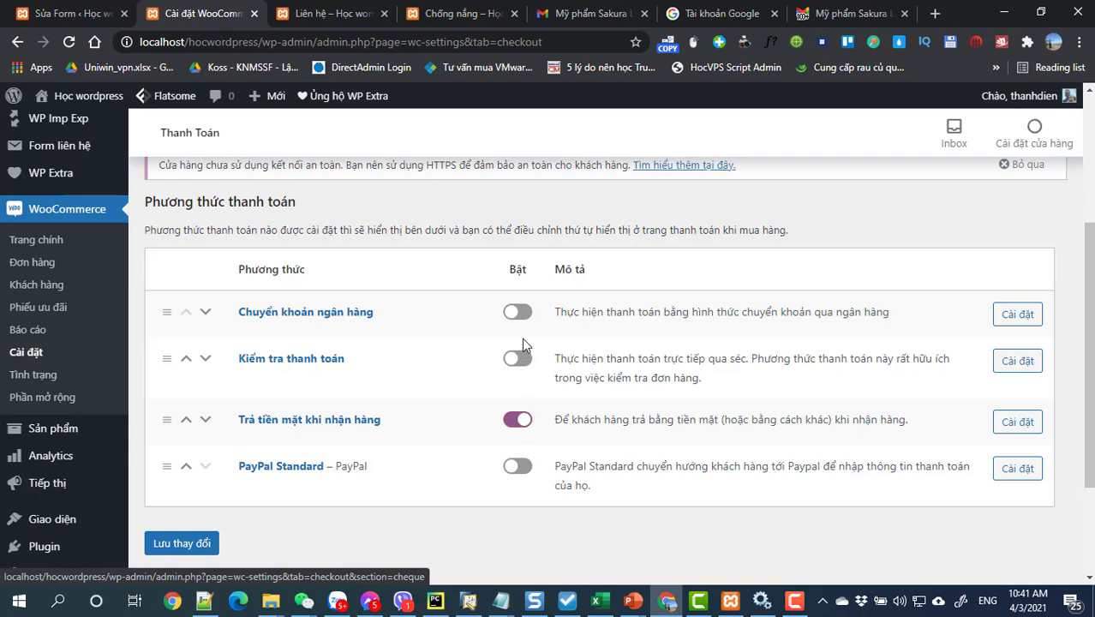
pyautogui.click(524, 313)
pyautogui.click(167, 548)
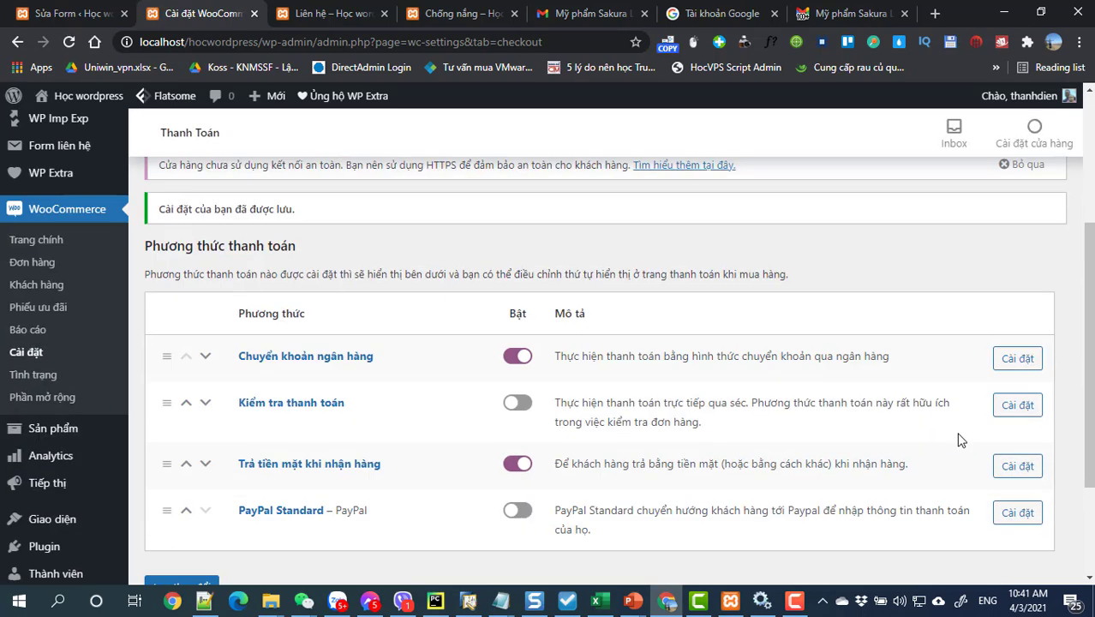
pyautogui.click(1019, 362)
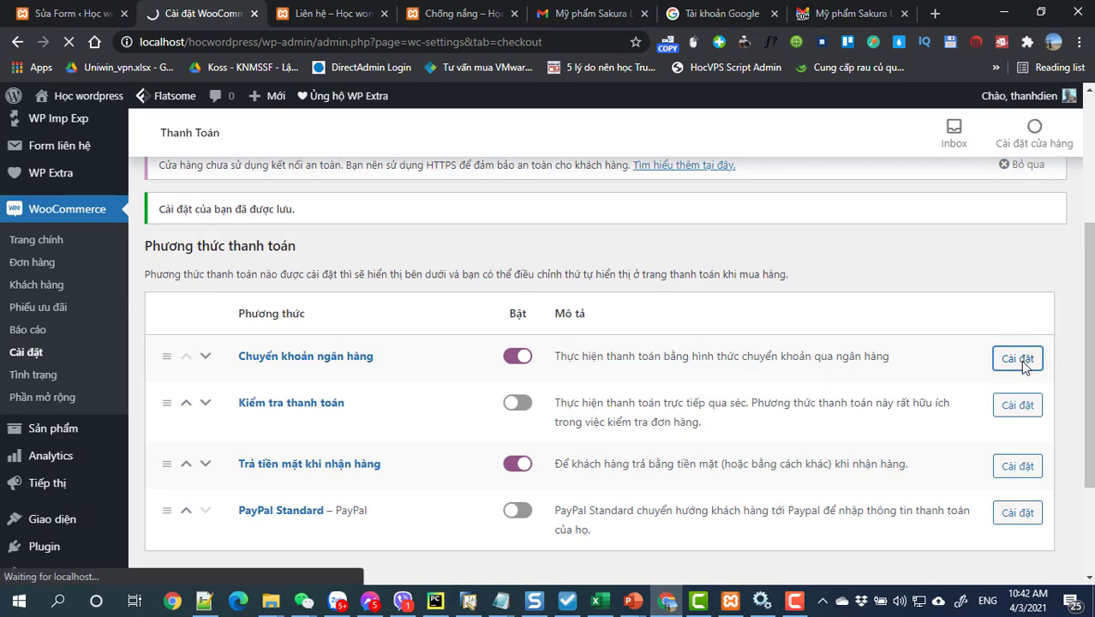
# Step: Enter the bank account holder's name and the account number in the account details
pyautogui.scroll(-4, 863, 417)
pyautogui.scroll(2, 760, 425)
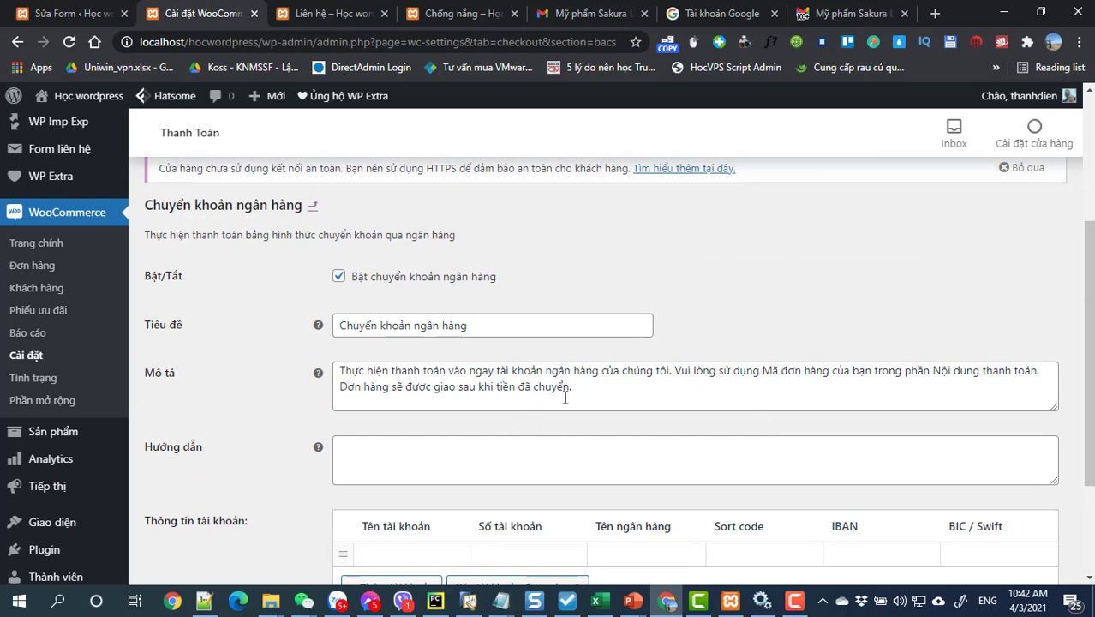
pyautogui.scroll(-2, 508, 382)
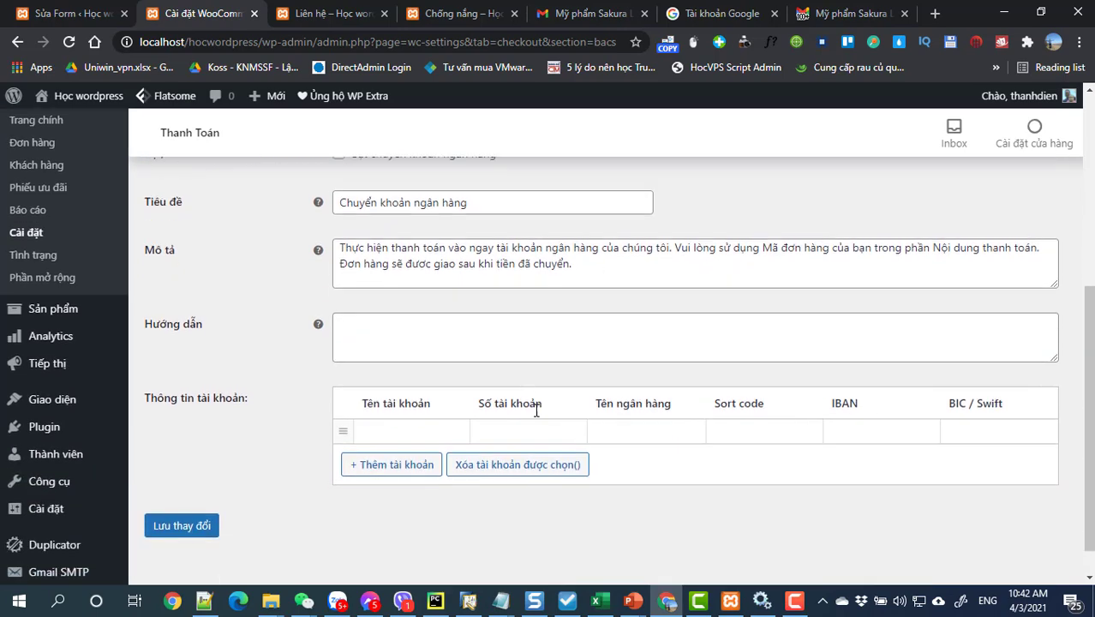
pyautogui.scroll(2, 503, 276)
pyautogui.moveTo(575, 394); pyautogui.dragTo(343, 371)
pyautogui.scroll(-2, 403, 392)
pyautogui.click(402, 395)
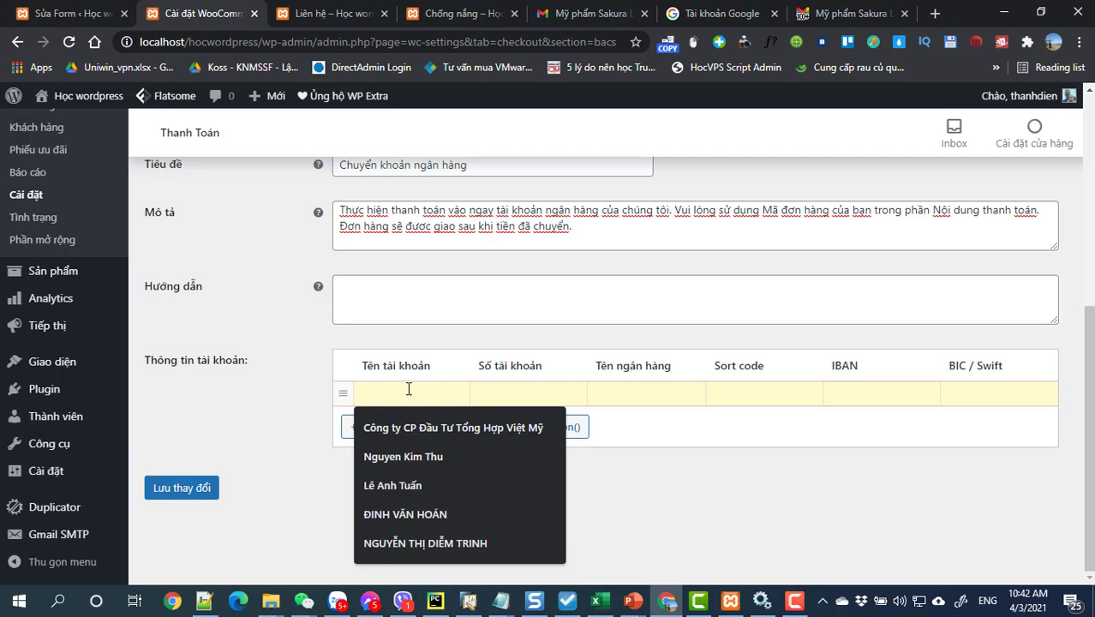
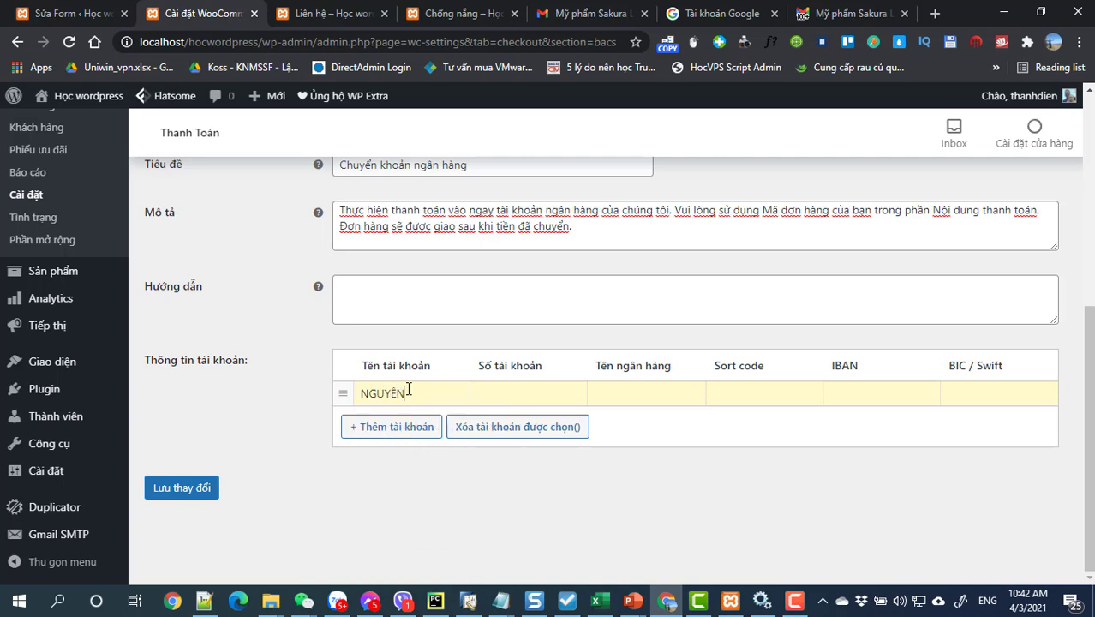
pyautogui.press('Tab')
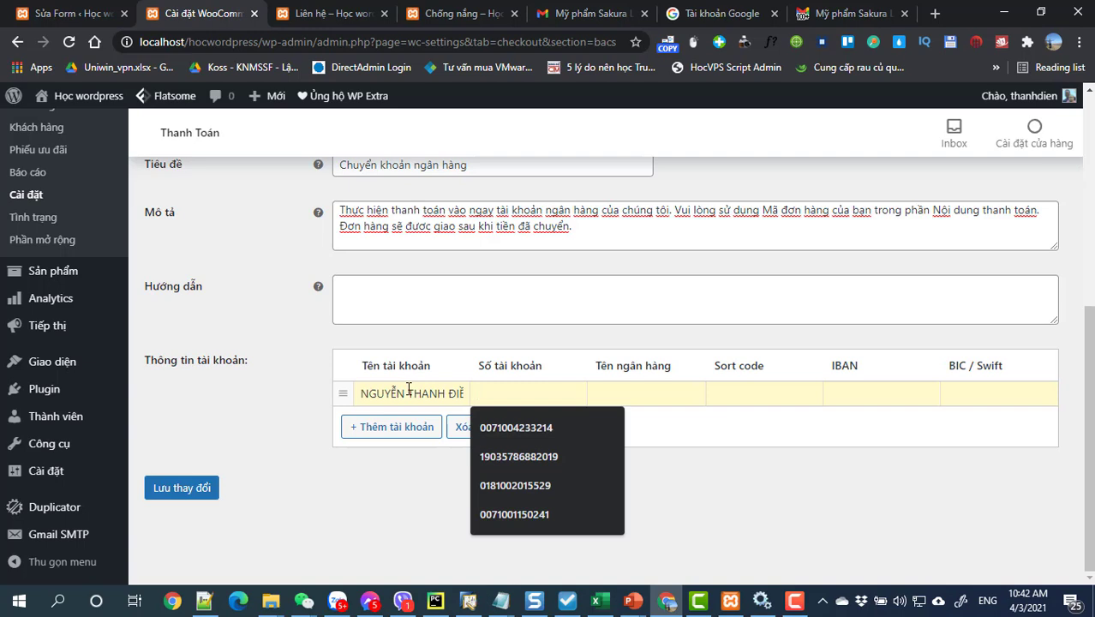
pyautogui.click(492, 427)
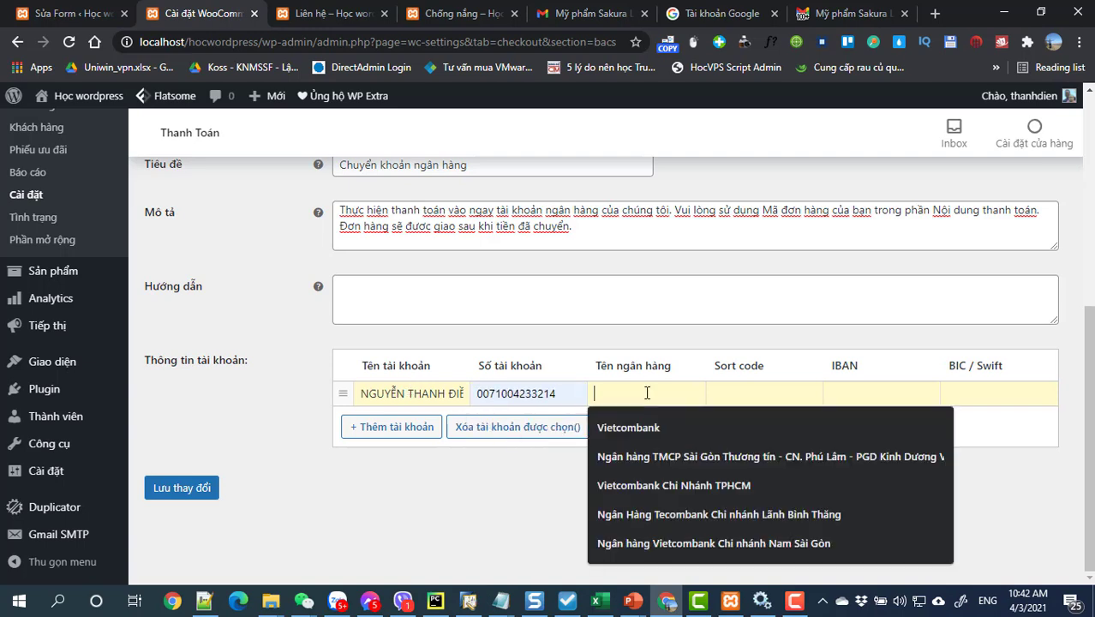
# Step: Set the bank name to Vietcombank and save the bank transfer settings
pyautogui.click(643, 431)
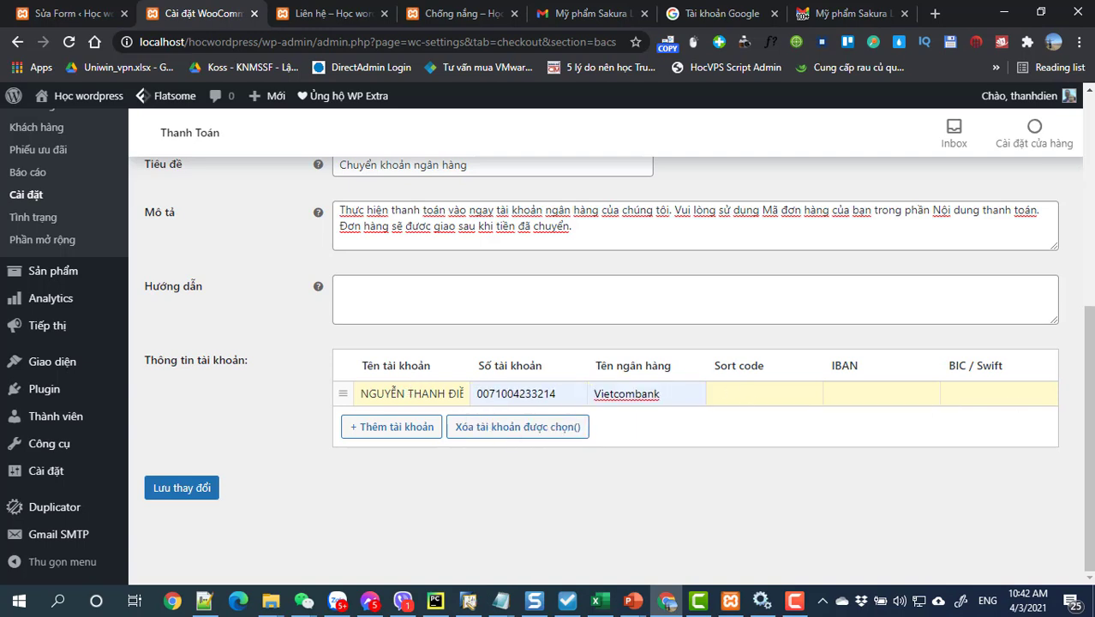
pyautogui.moveTo(714, 367); pyautogui.dragTo(759, 368)
pyautogui.moveTo(666, 399); pyautogui.dragTo(401, 399)
pyautogui.click(904, 473)
pyautogui.click(198, 492)
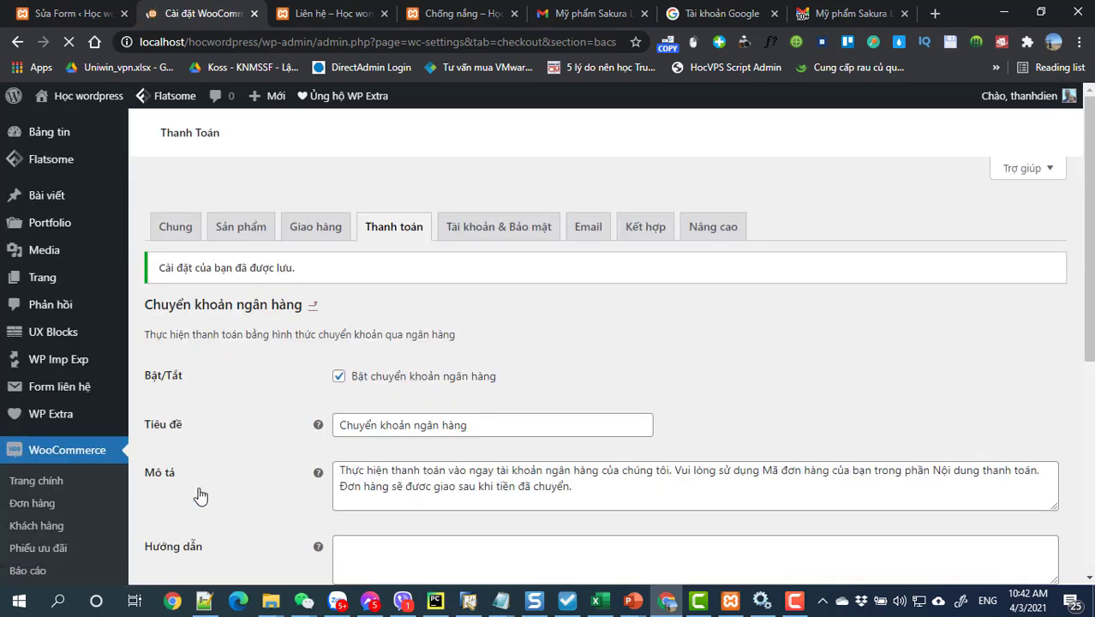
# Step: Bring up the Plugin menu in the admin sidebar
pyautogui.scroll(-3, 342, 417)
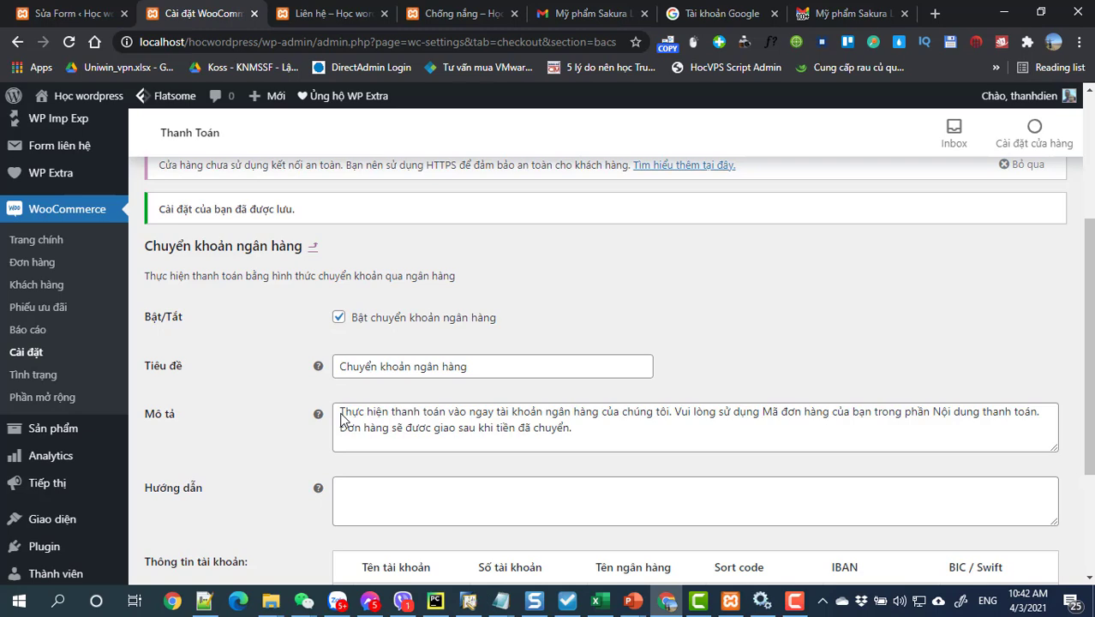
pyautogui.scroll(-1, 342, 418)
pyautogui.click(94, 471)
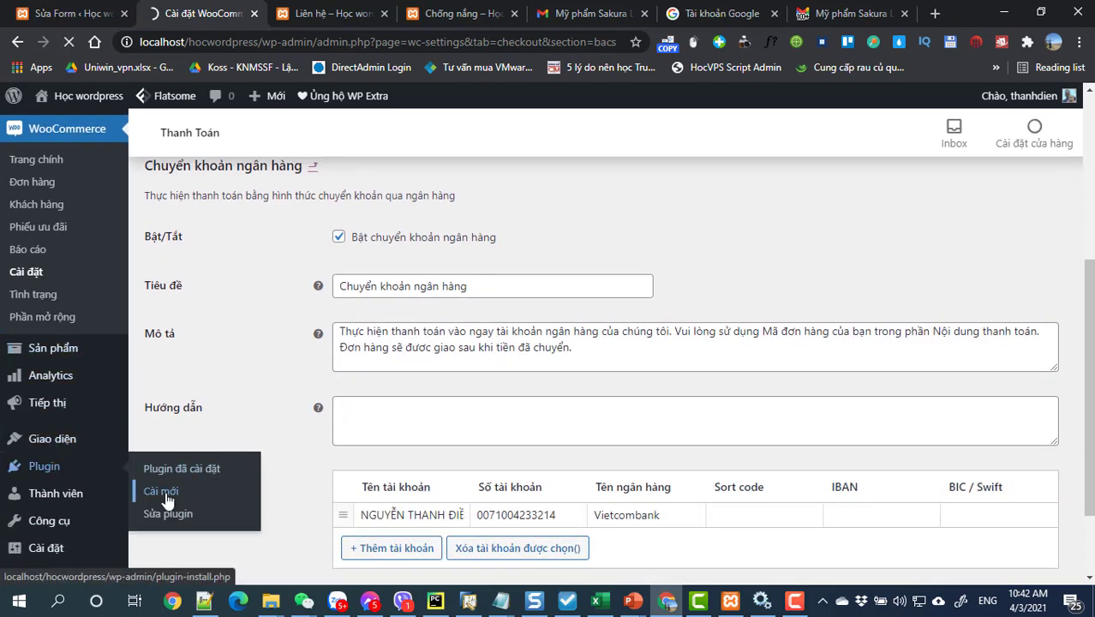
# Step: Search the Add New plugins page for the 'Thanh toán' QR payment plugin
pyautogui.click(168, 501)
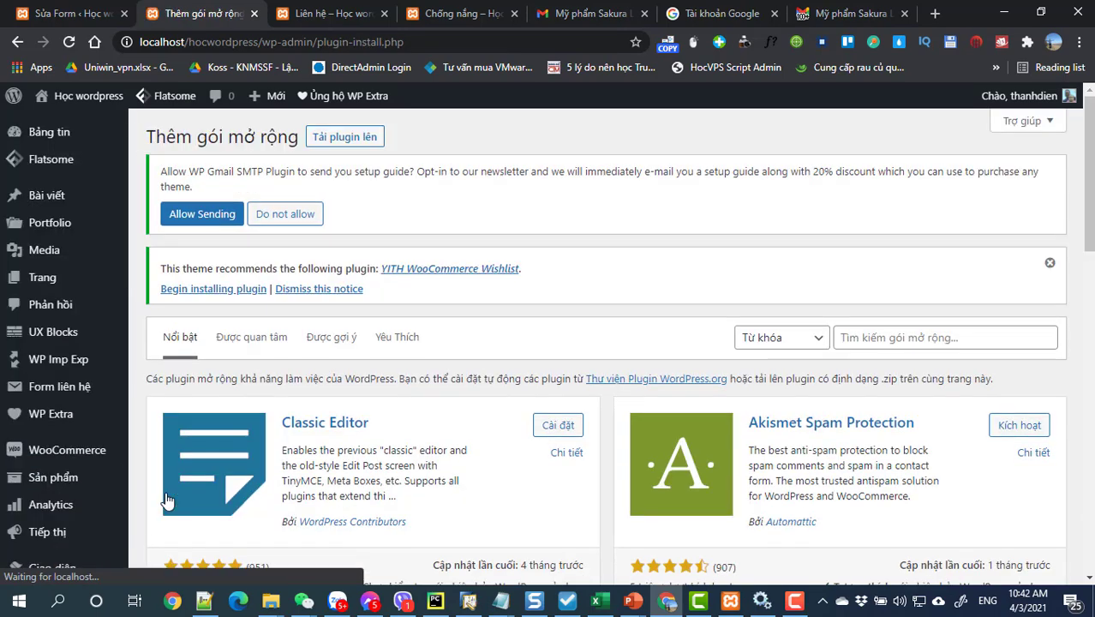
pyautogui.click(866, 339)
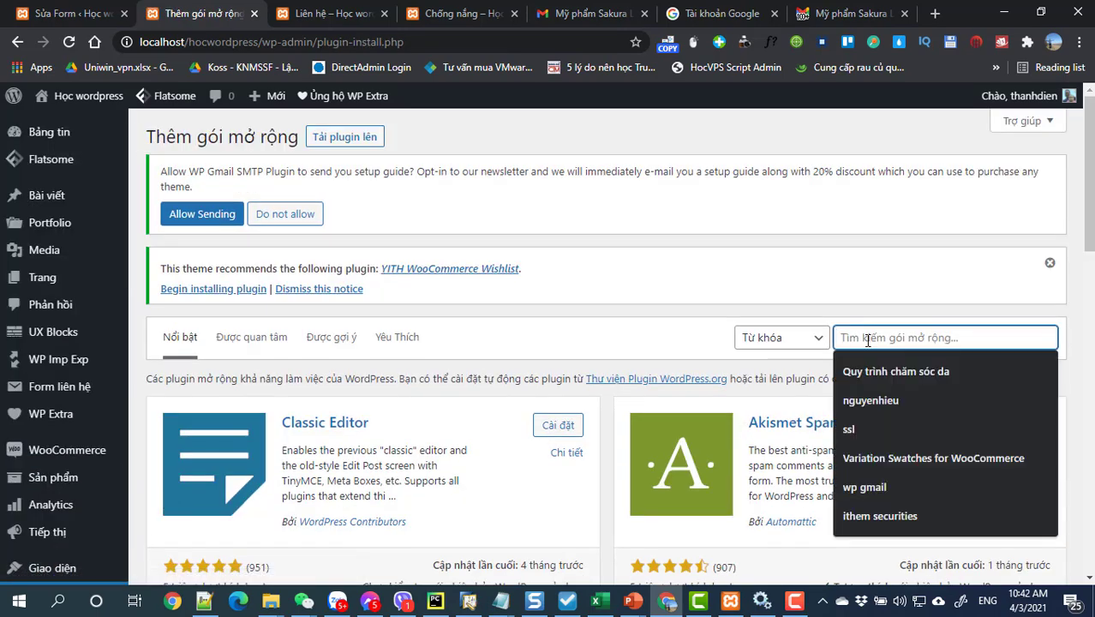
pyautogui.write('Than')
pyautogui.press('BackSpace')
pyautogui.press('BackSpace')
pyautogui.press('BackSpace')
pyautogui.write('han')
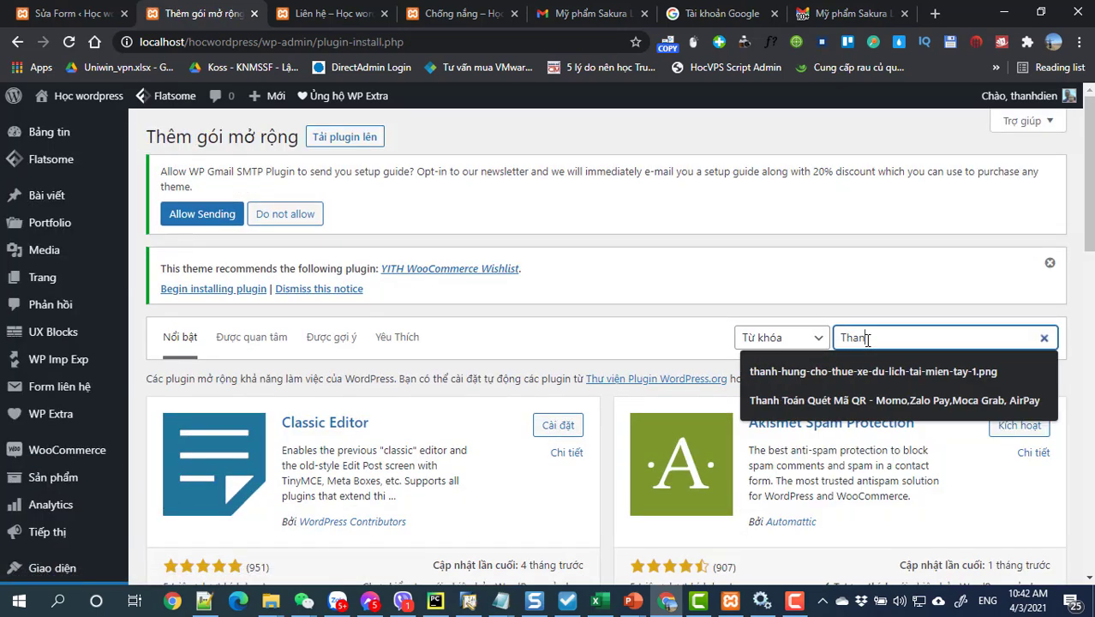
pyautogui.write('h toán momo')
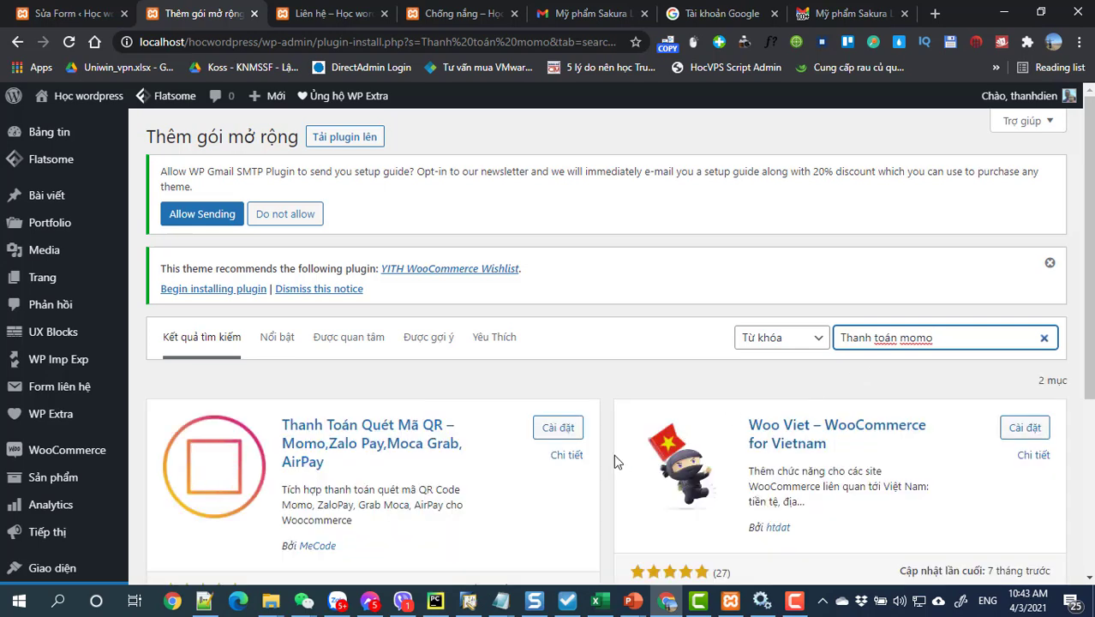
pyautogui.scroll(-1, 501, 483)
pyautogui.scroll(-3, 504, 490)
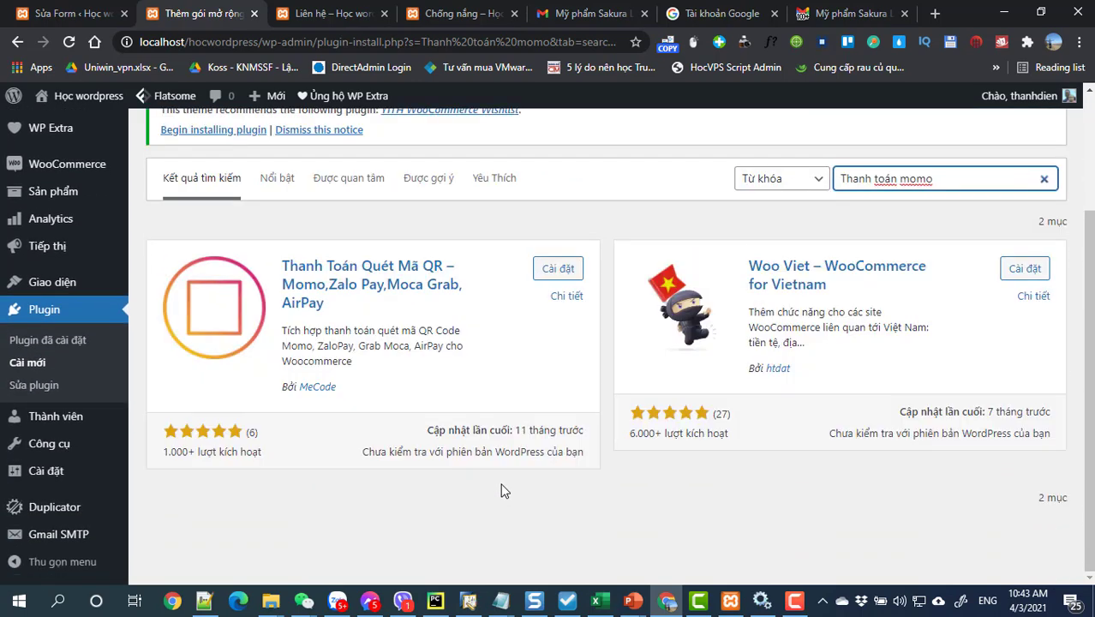
pyautogui.scroll(3, 504, 490)
# Step: Install and activate the Thanh Toán Quét Mã QR (Momo, ZaloPay, Moca Grab, AirPay) plugin
pyautogui.click(558, 428)
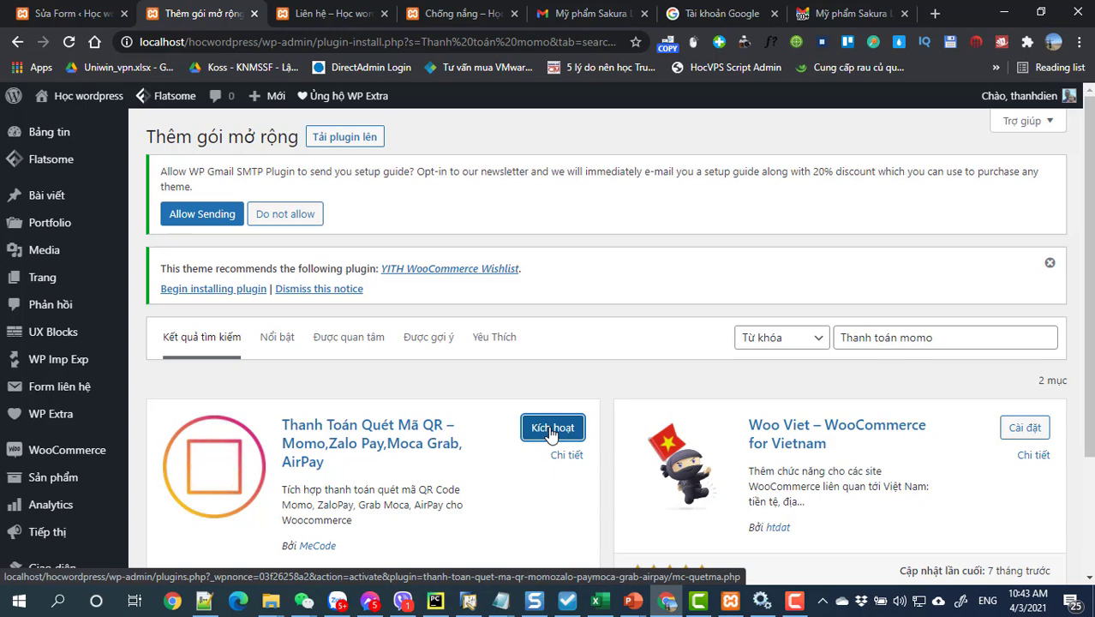
pyautogui.click(550, 433)
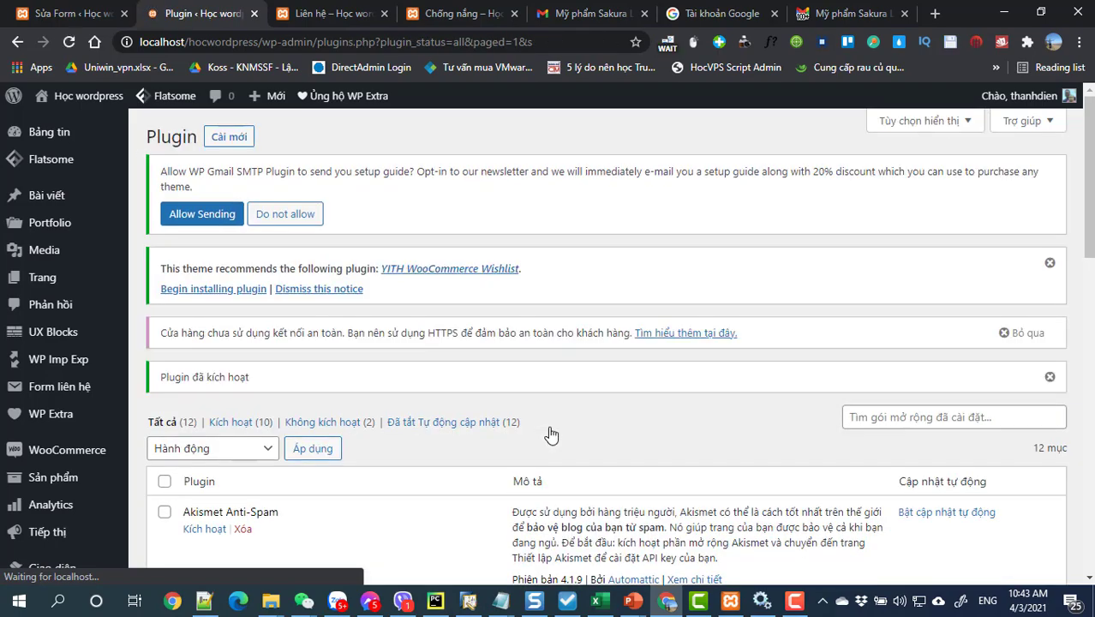
pyautogui.scroll(-4, 550, 433)
pyautogui.scroll(-2, 550, 433)
pyautogui.moveTo(44, 441)
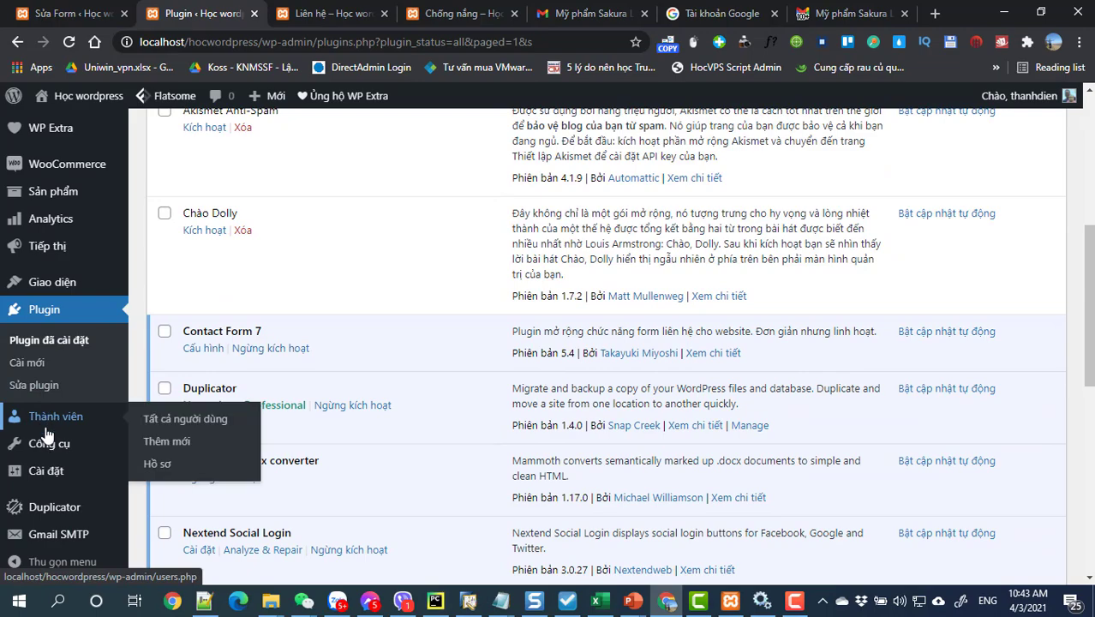
pyautogui.scroll(-2, 74, 484)
pyautogui.scroll(3, 86, 429)
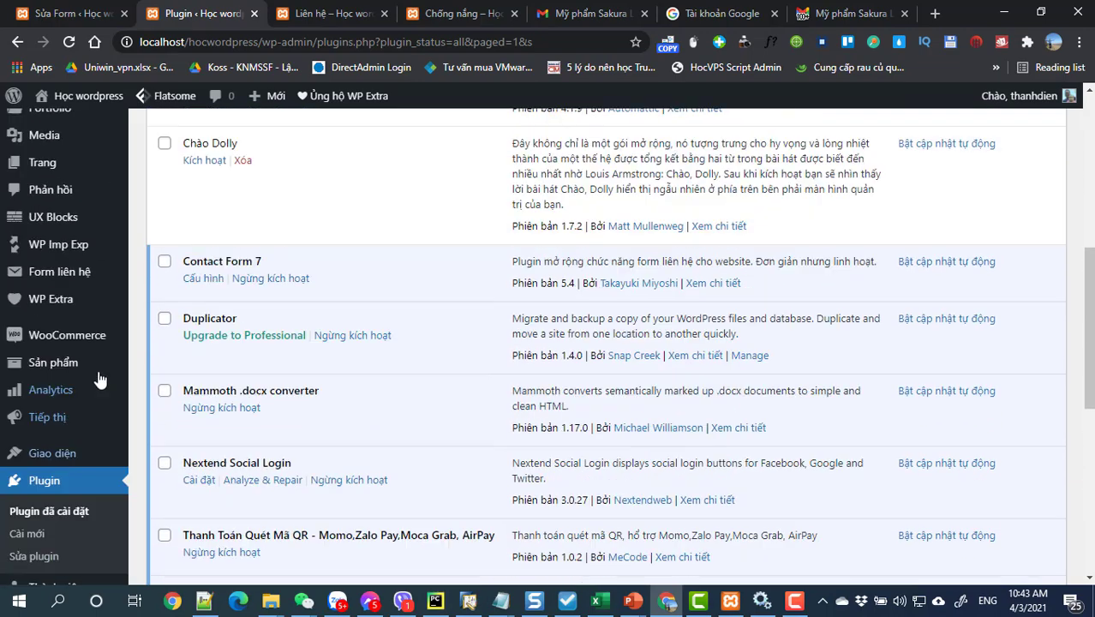
# Step: Open the Thanh toán tab to view the new Momo, ZaloPay, Grab Moca and AirPay QR methods
pyautogui.moveTo(80, 420)
pyautogui.click(155, 495)
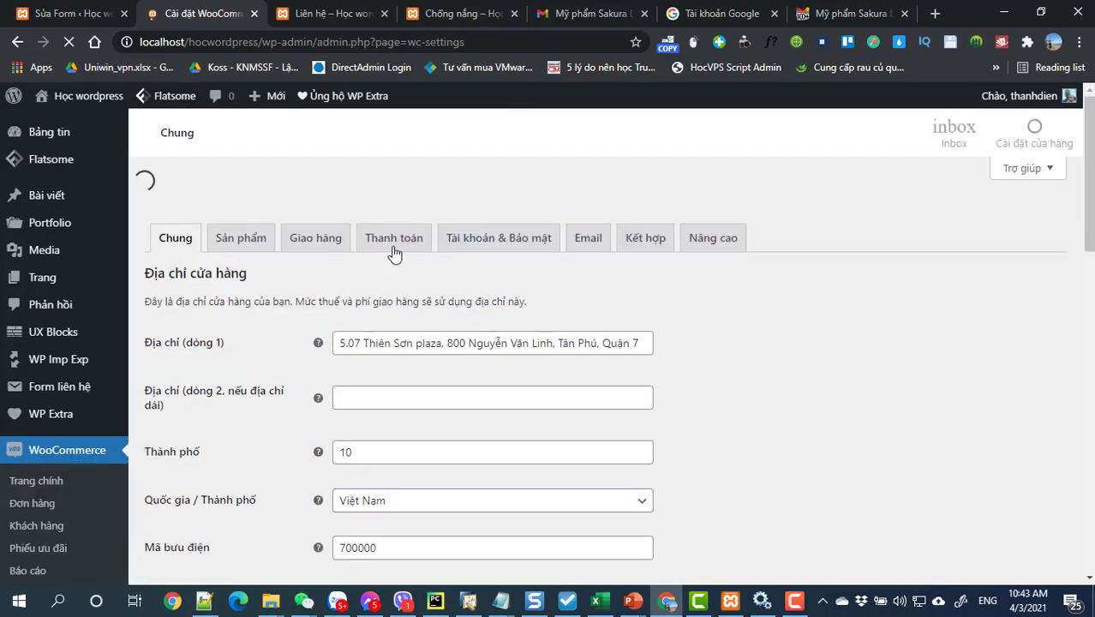
pyautogui.click(393, 205)
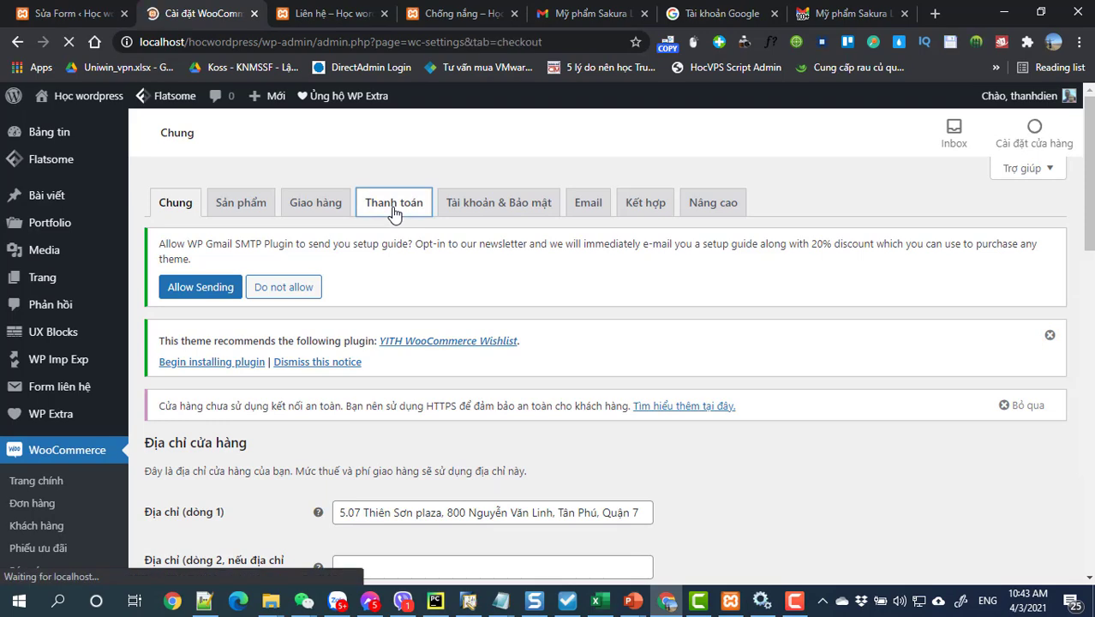
pyautogui.scroll(-5, 445, 281)
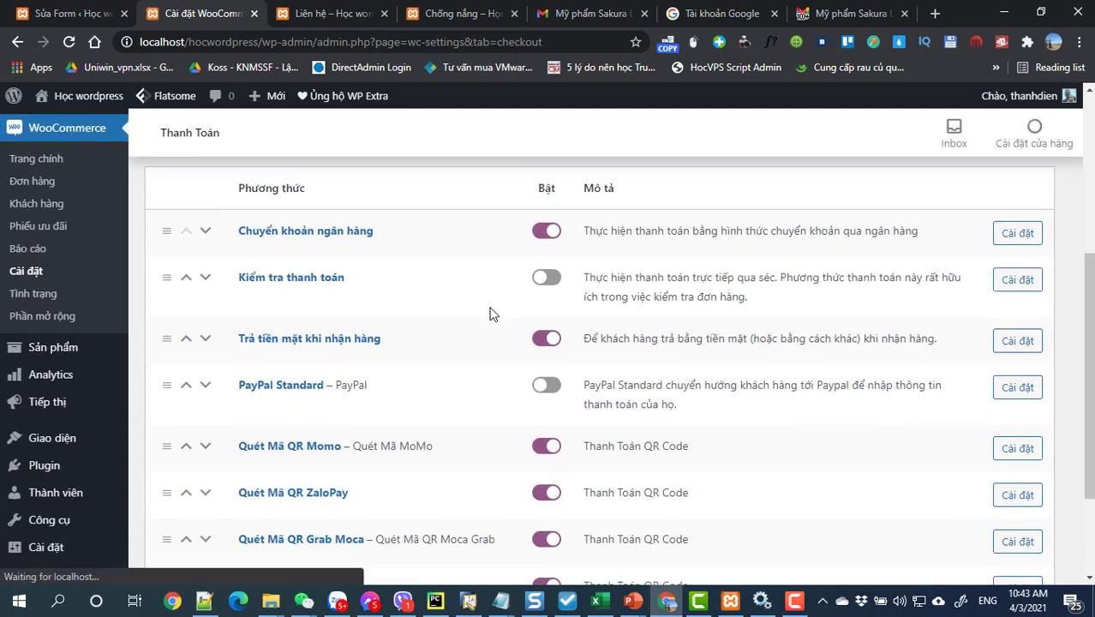
pyautogui.scroll(-2, 492, 314)
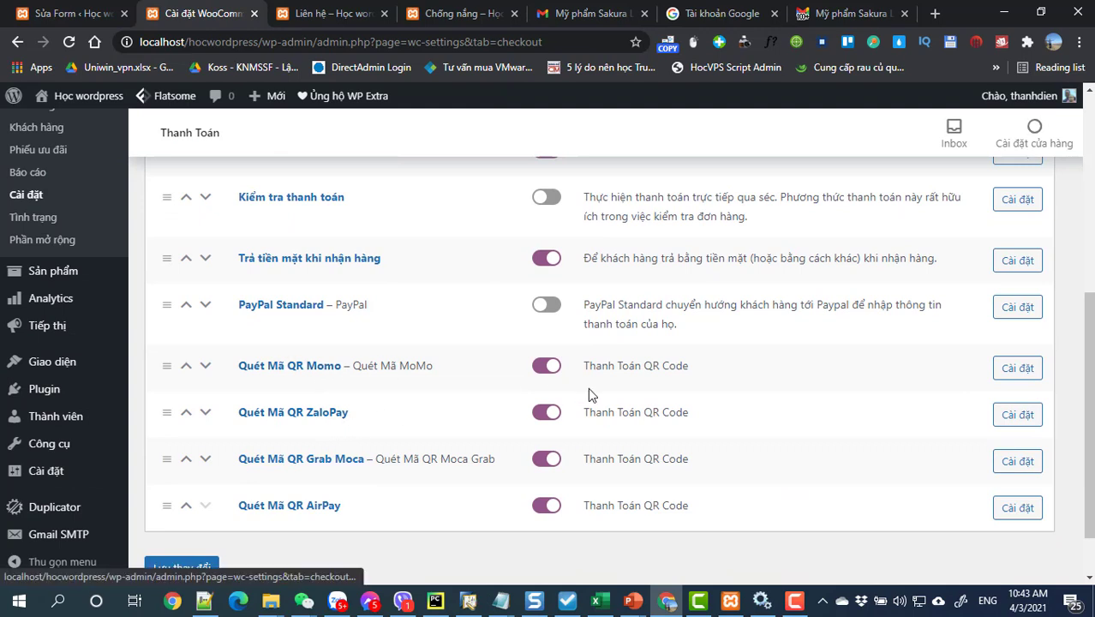
pyautogui.click(1015, 369)
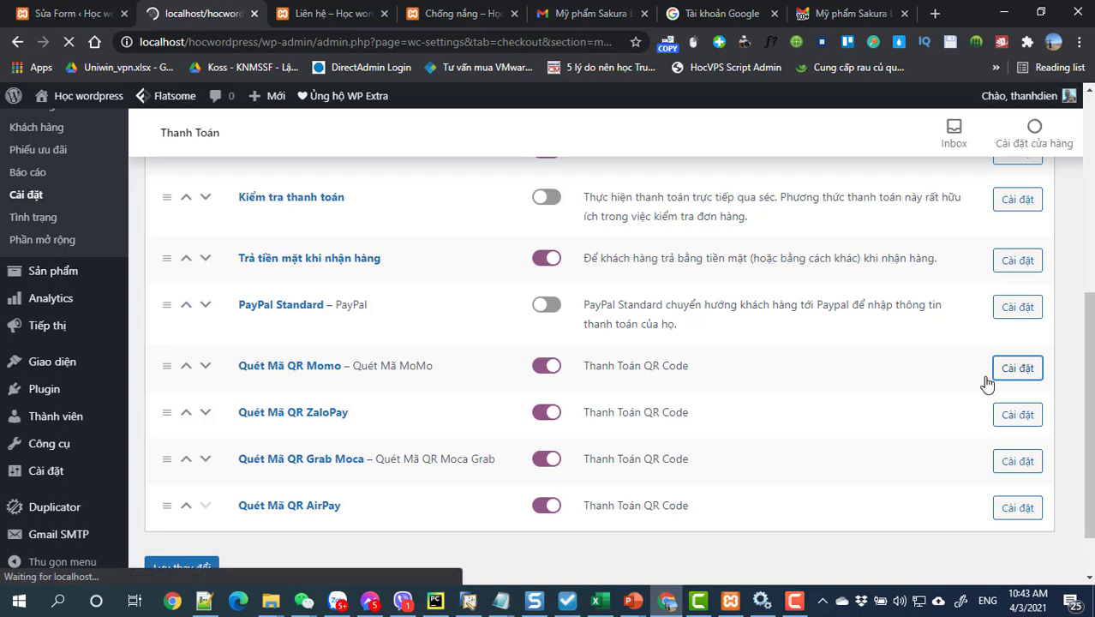
# Step: Expand and collapse Bước 1 of the Momo QR instructions, then return to the top
pyautogui.scroll(-3, 598, 411)
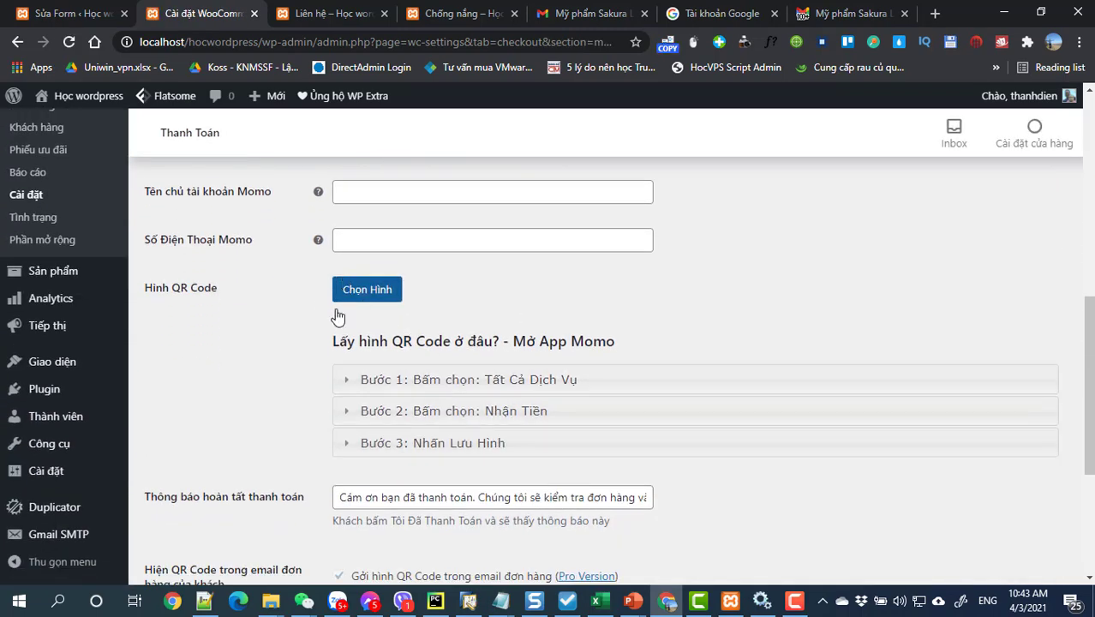
pyautogui.click(415, 387)
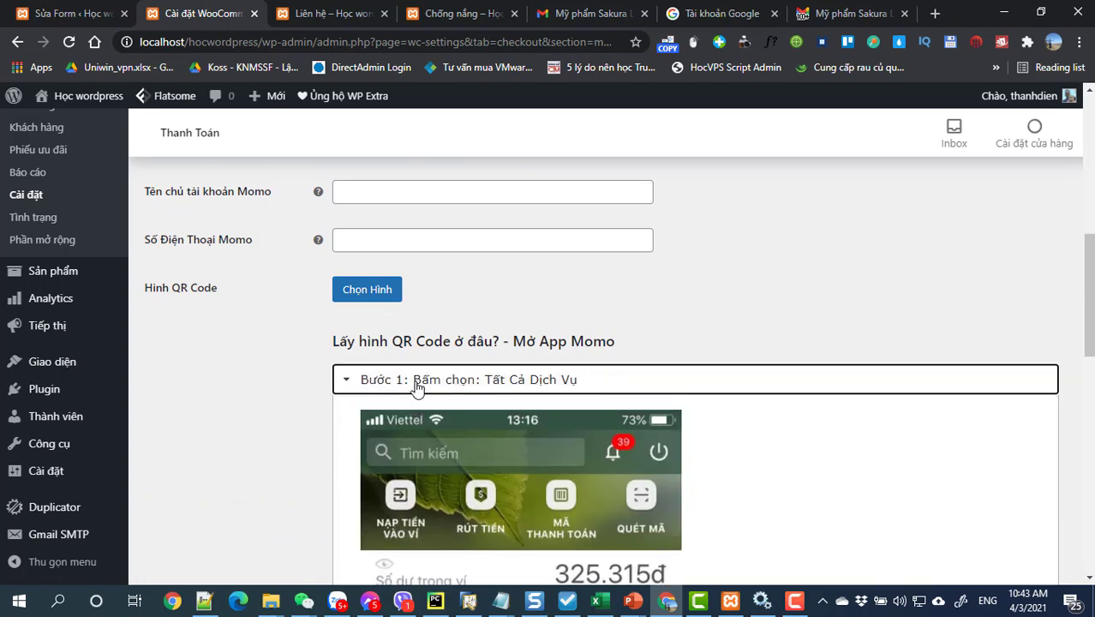
pyautogui.click(416, 387)
pyautogui.scroll(-1, 416, 391)
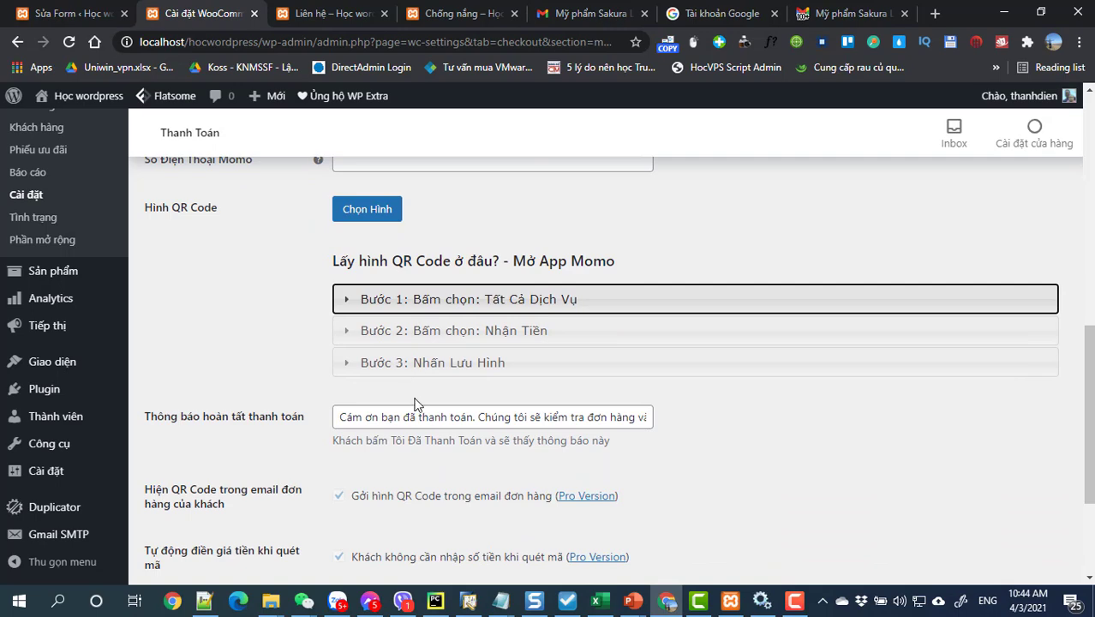
pyautogui.scroll(-2, 415, 419)
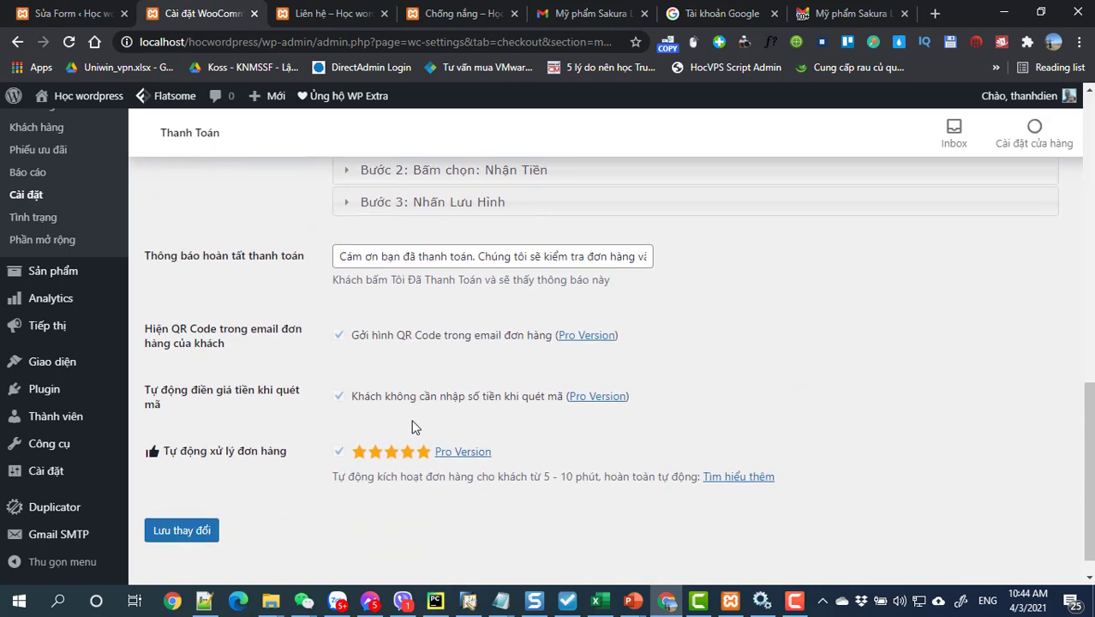
pyautogui.scroll(4, 413, 424)
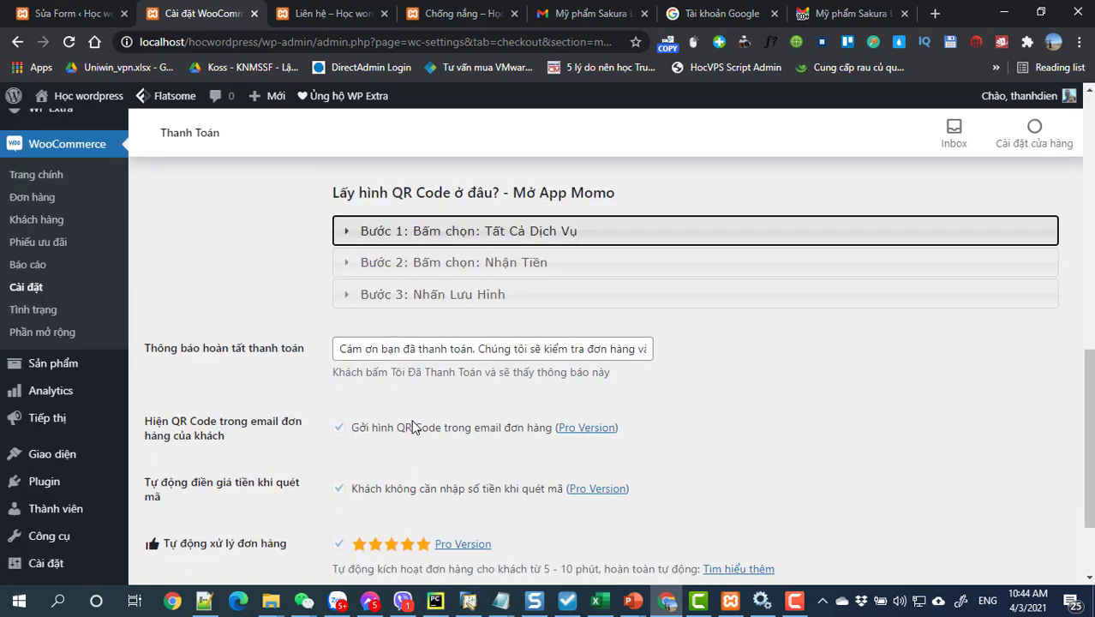
pyautogui.scroll(4, 403, 377)
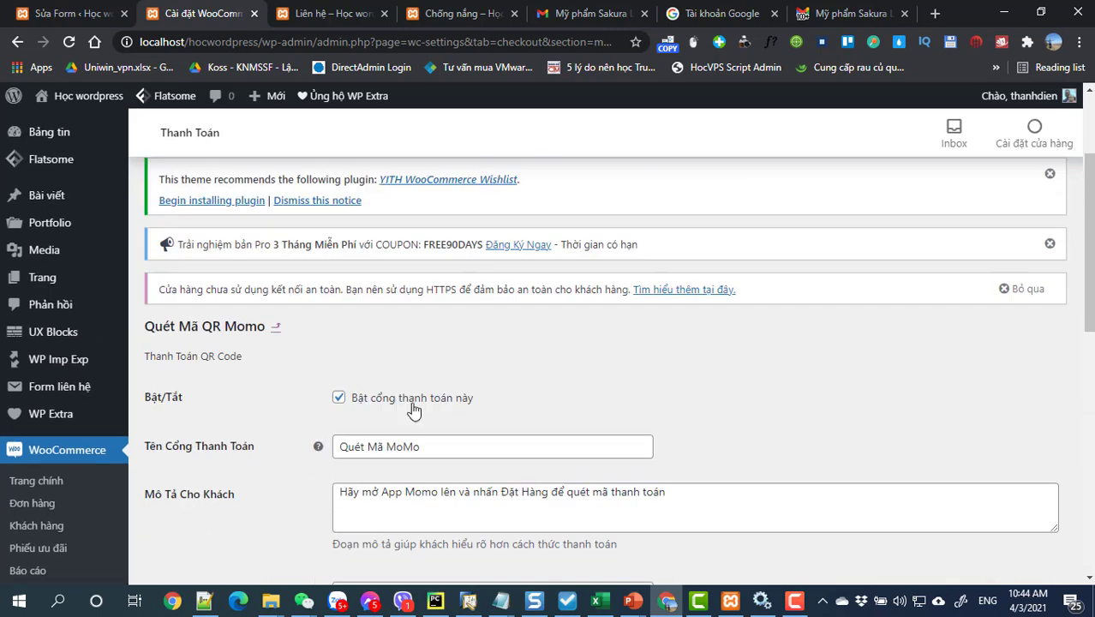
# Step: Turn off AirPay, Grab Moca and ZaloPay QR payments, leaving only Momo QR enabled
pyautogui.click(17, 41)
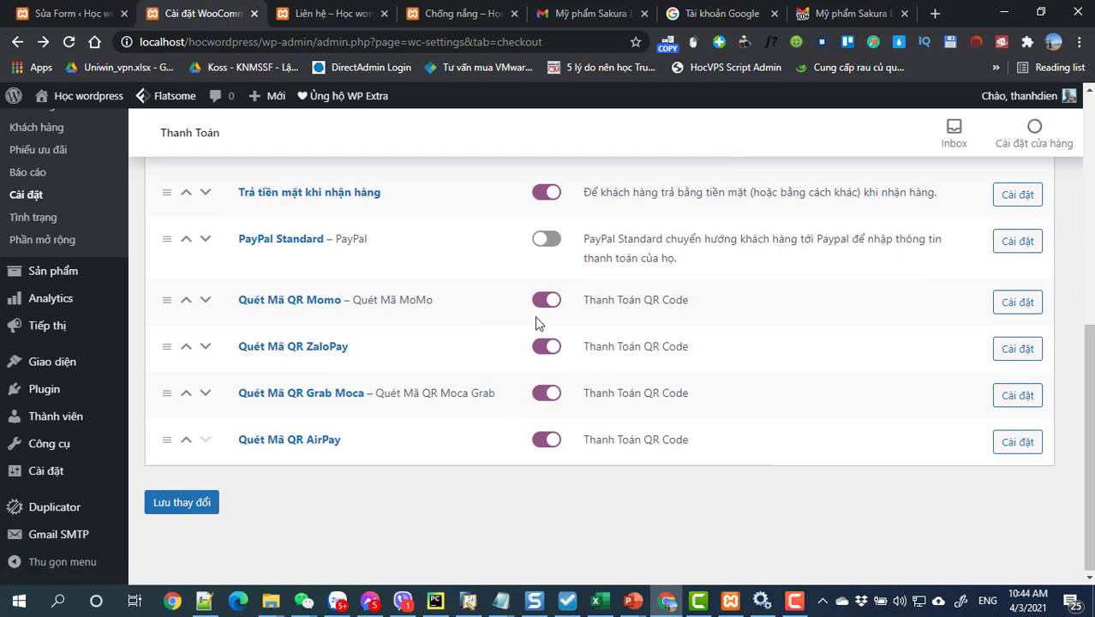
pyautogui.click(544, 442)
pyautogui.click(545, 396)
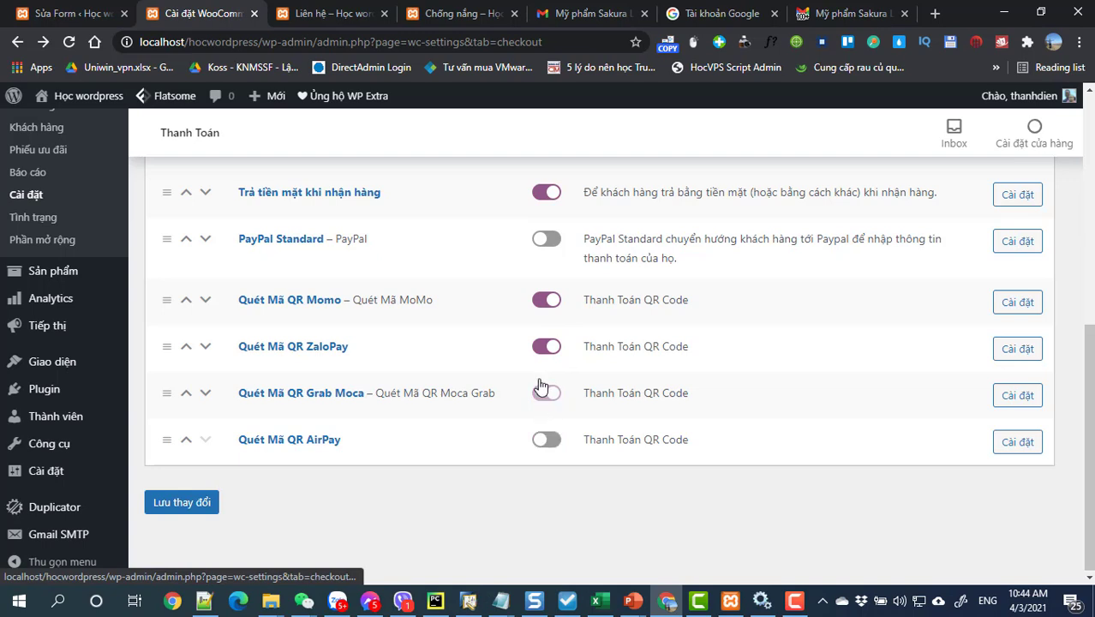
pyautogui.click(543, 347)
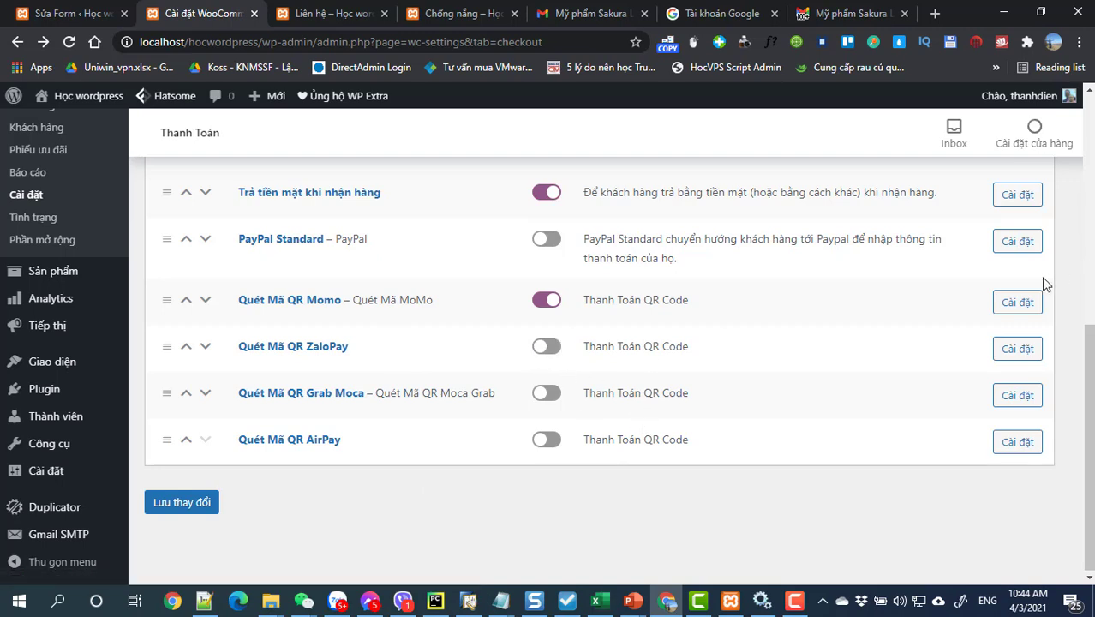
pyautogui.click(1016, 302)
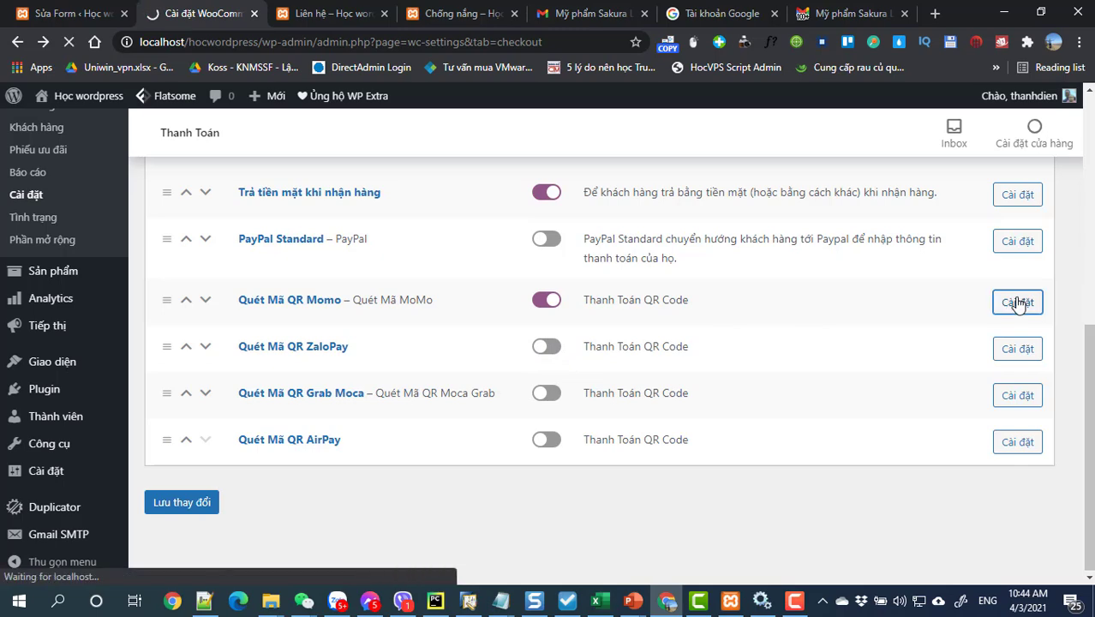
# Step: Read step 2 'Bấm chọn: Nhận Tiền' of the Momo QR instructions, then collapse it
pyautogui.scroll(-5, 862, 342)
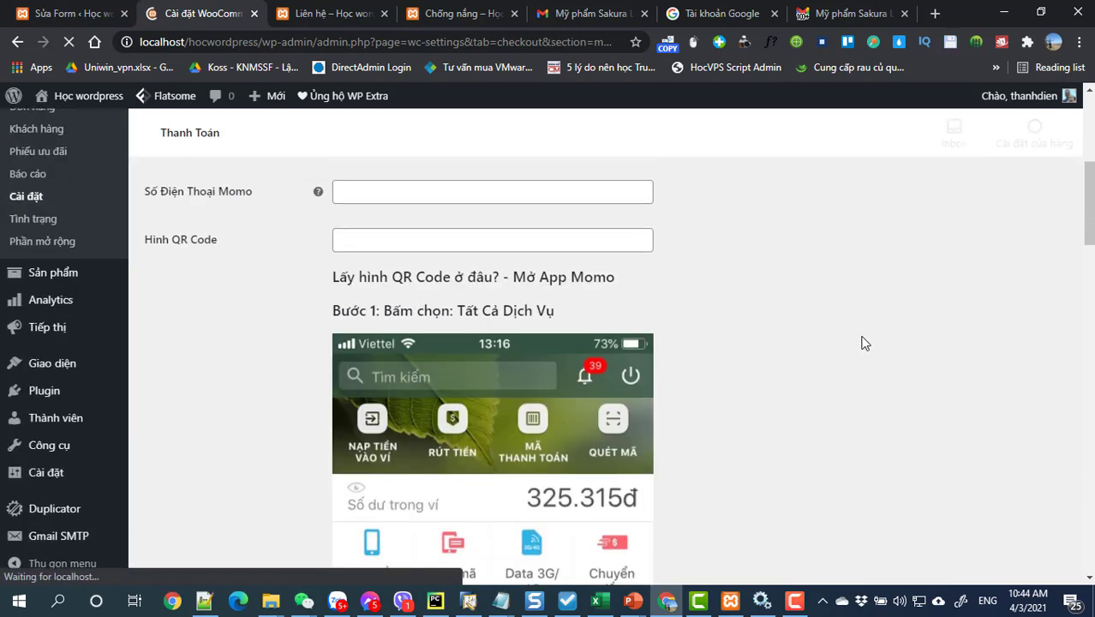
pyautogui.scroll(1, 862, 343)
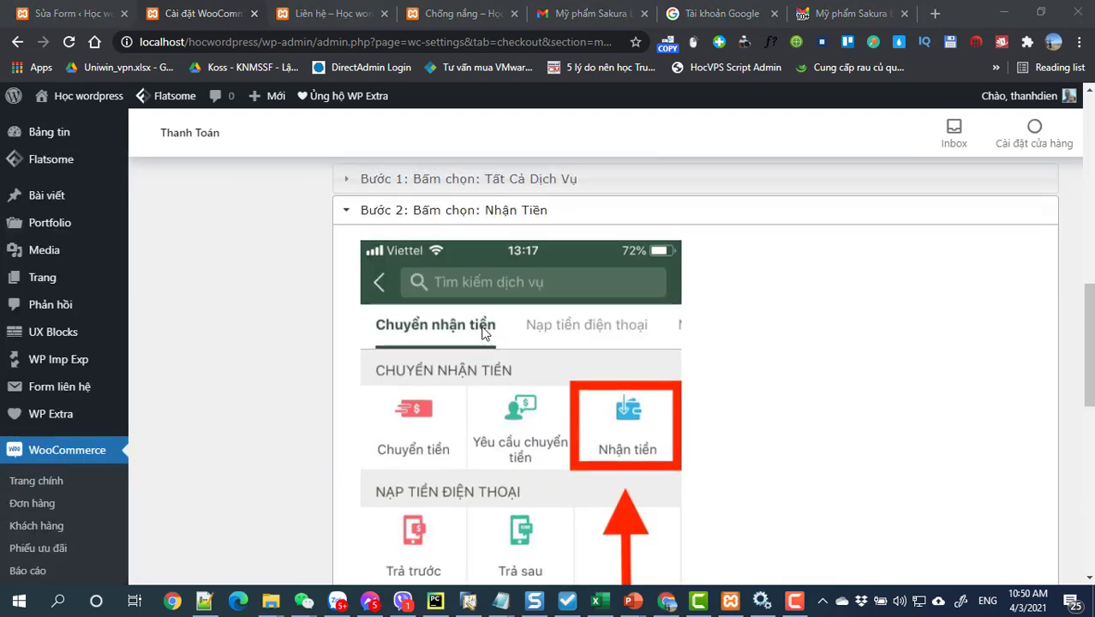
pyautogui.scroll(5, 484, 338)
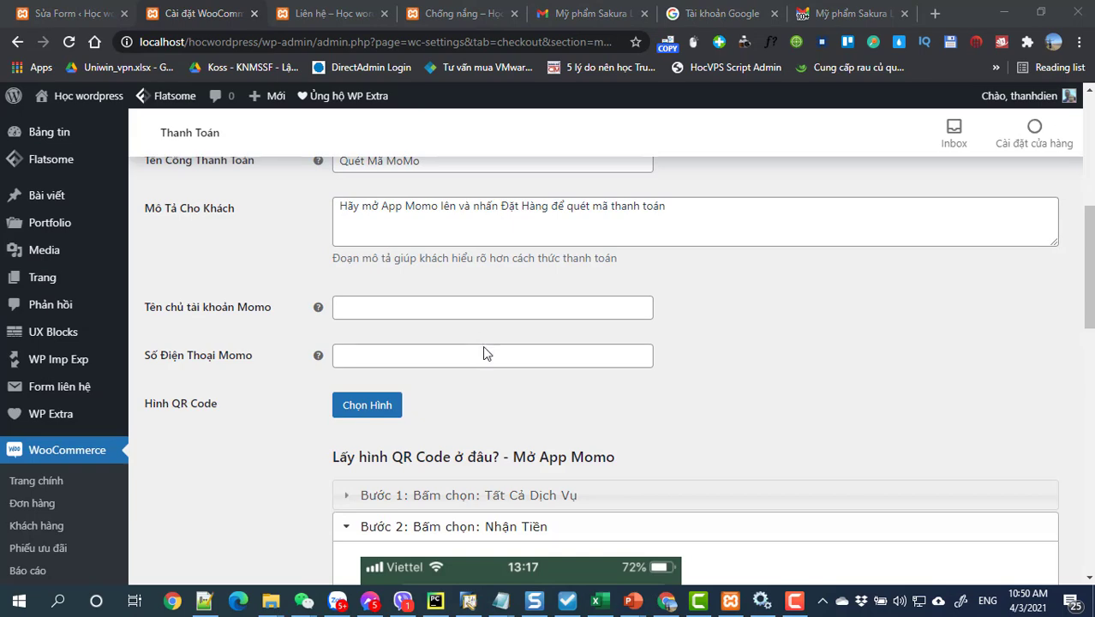
pyautogui.scroll(-3, 484, 343)
pyautogui.scroll(1, 484, 361)
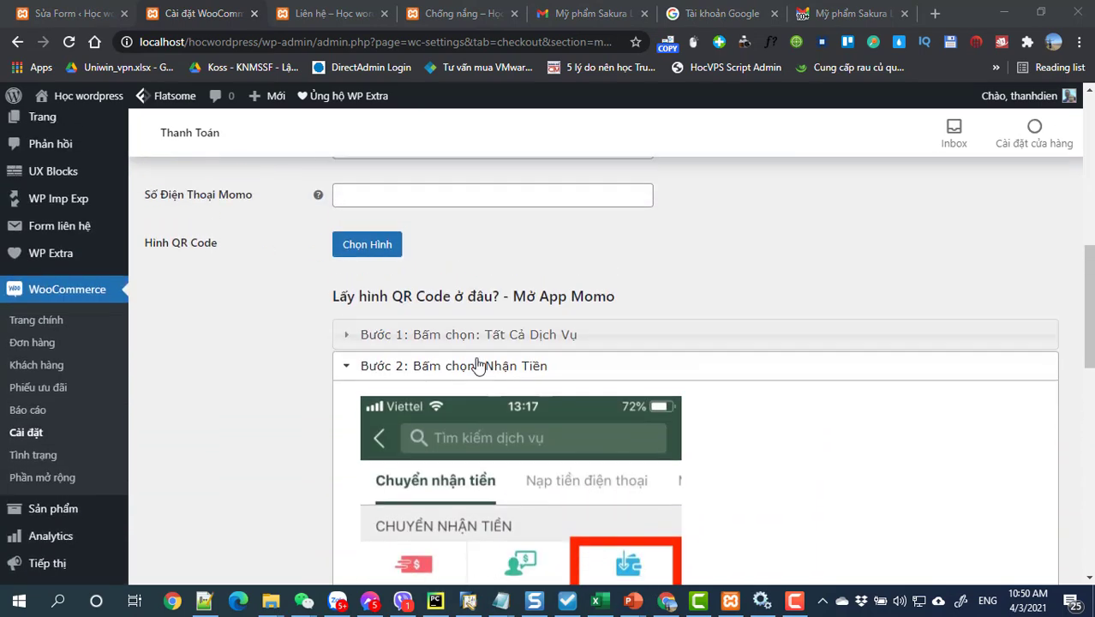
pyautogui.click(481, 362)
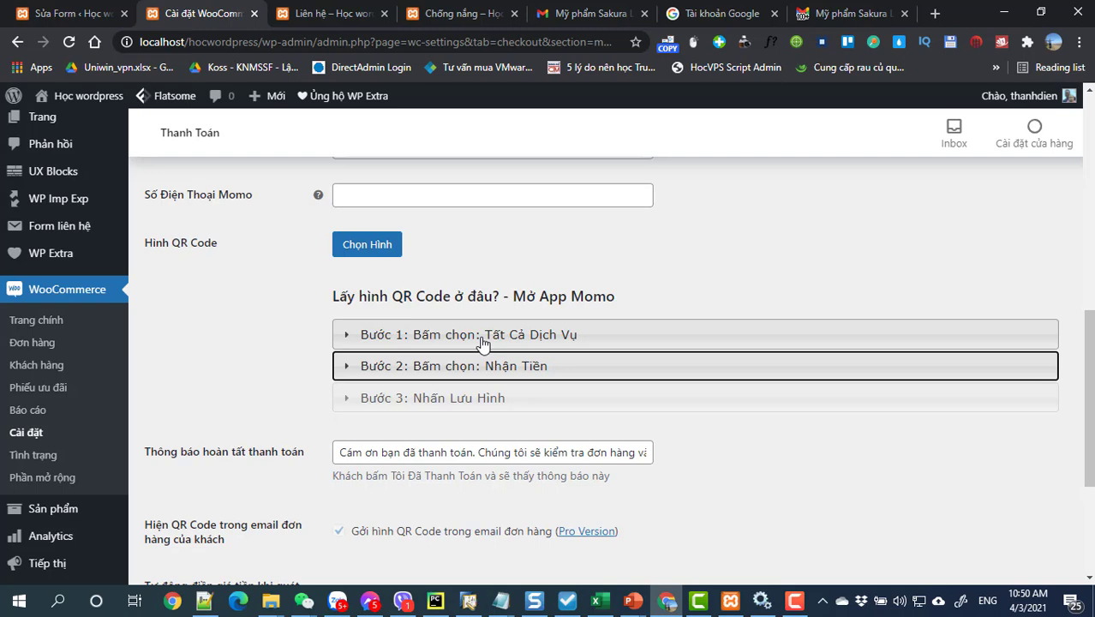
# Step: Upload the QR code JPG from the Desktop and set it as the Momo QR image
pyautogui.click(387, 248)
pyautogui.click(52, 165)
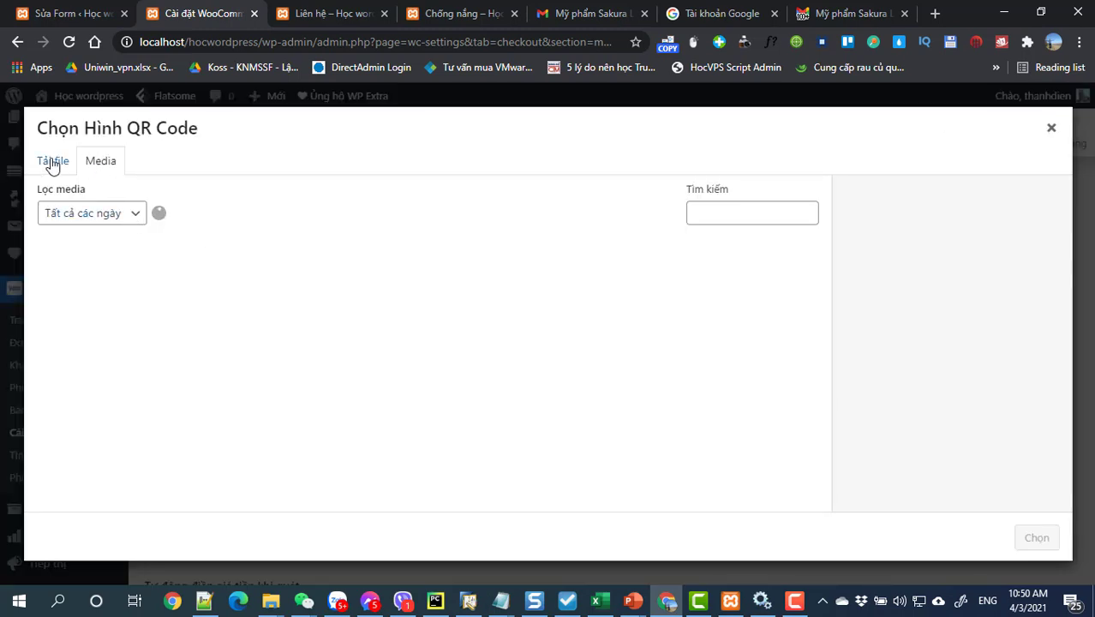
pyautogui.click(521, 364)
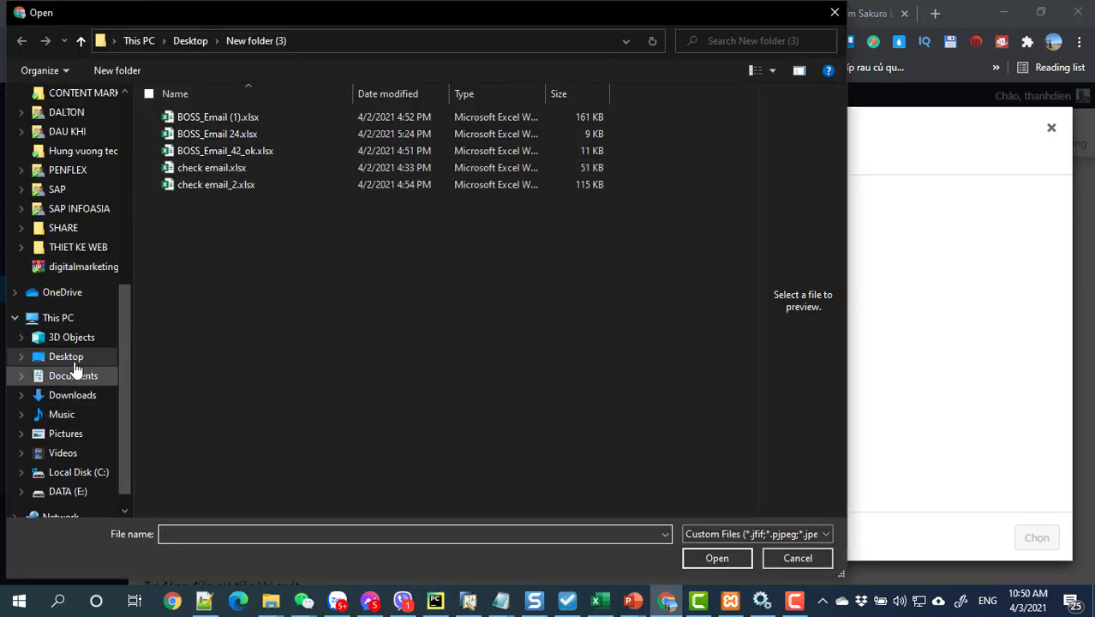
pyautogui.click(73, 357)
pyautogui.scroll(4, 299, 202)
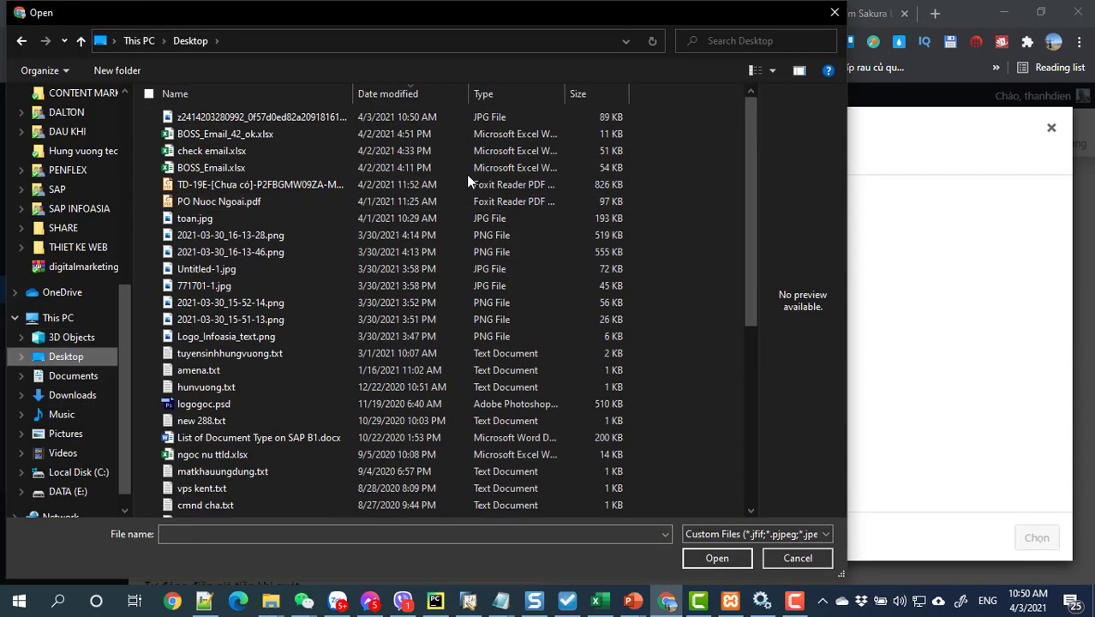
pyautogui.click(313, 117)
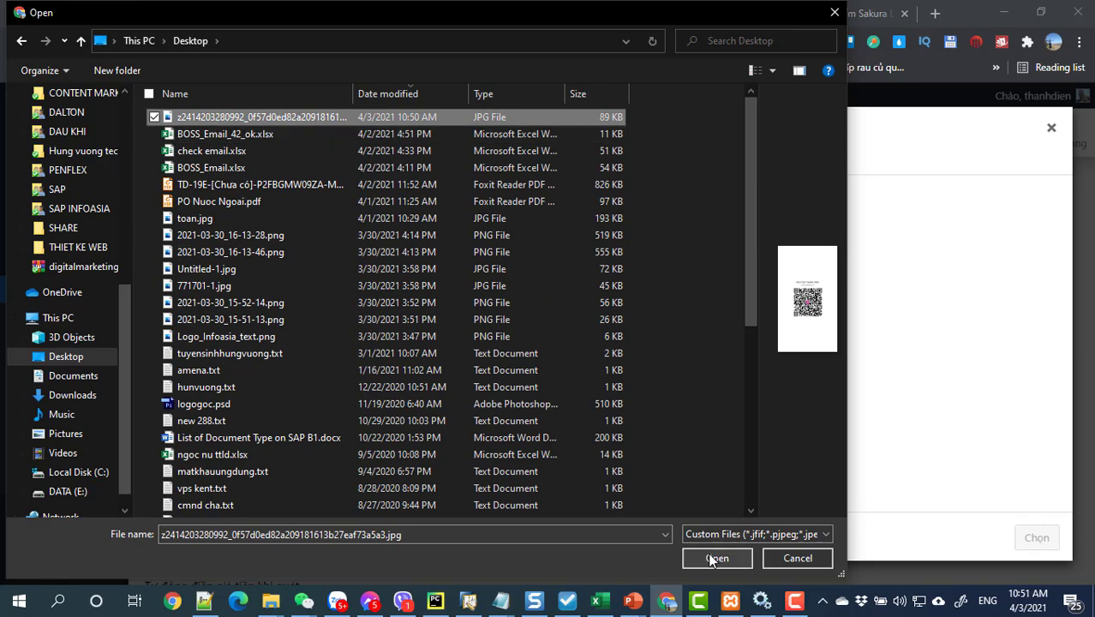
pyautogui.click(713, 557)
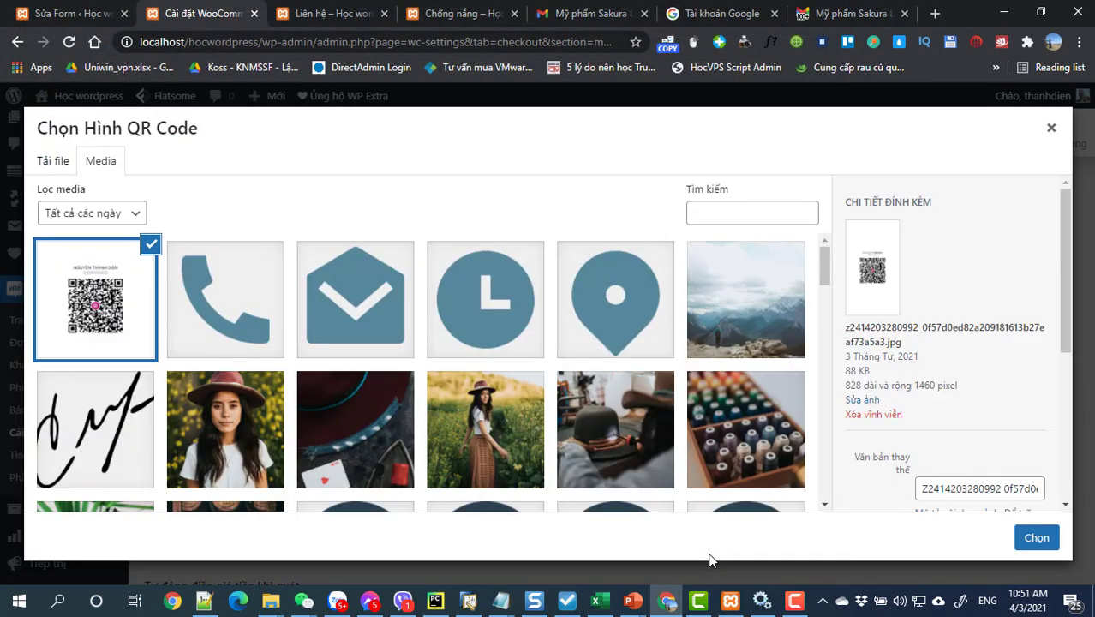
pyautogui.click(1035, 538)
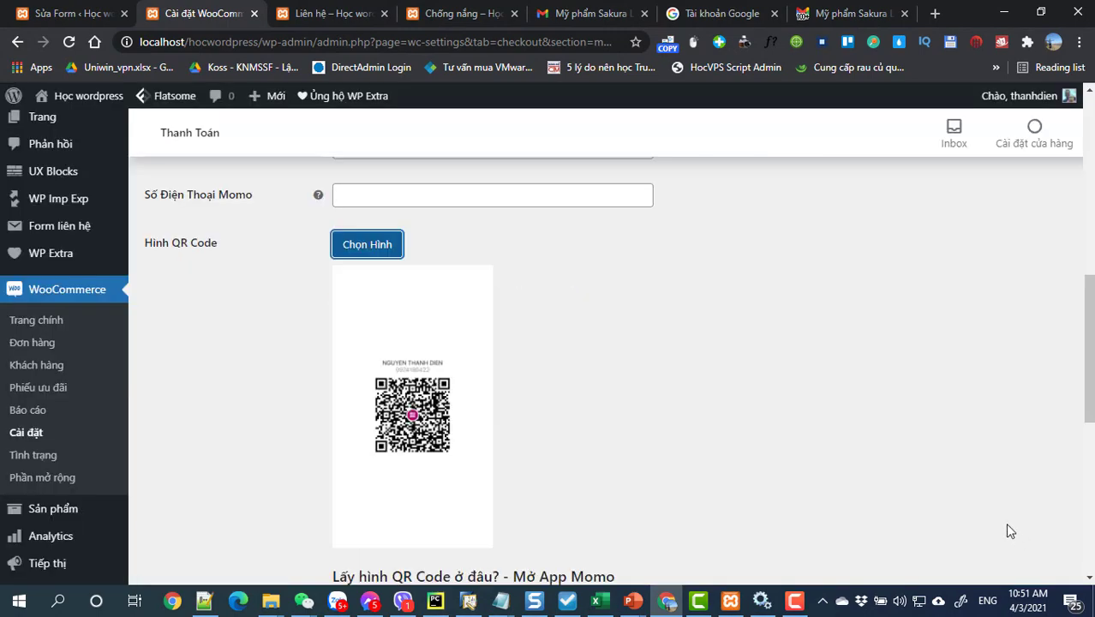
# Step: Save the Quét Mã QR Momo payment settings
pyautogui.scroll(-3, 604, 419)
pyautogui.scroll(-3, 604, 419)
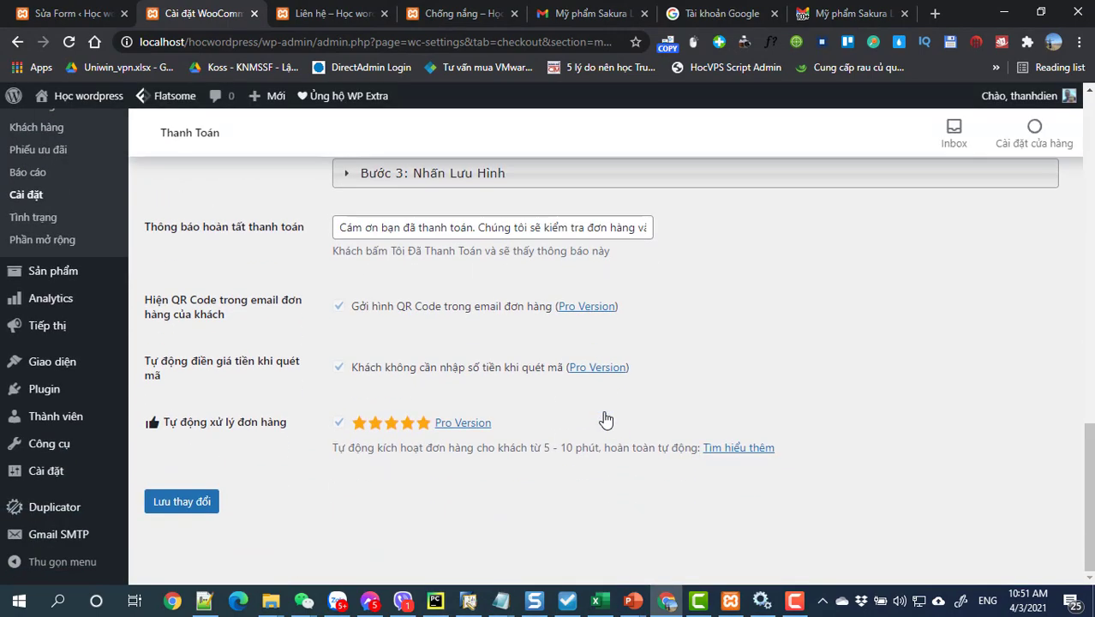
pyautogui.click(180, 503)
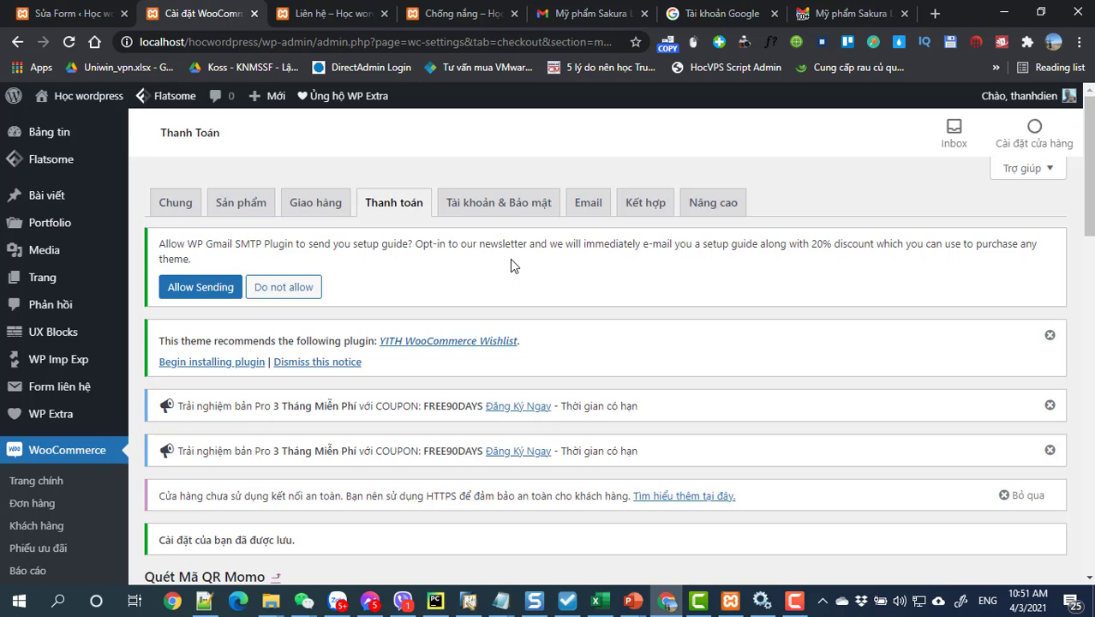
# Step: Append ' và ghi chú mã đơn hàng của bạn' to the MoMo QR customer description and save
pyautogui.scroll(-7, 512, 265)
pyautogui.scroll(2, 516, 280)
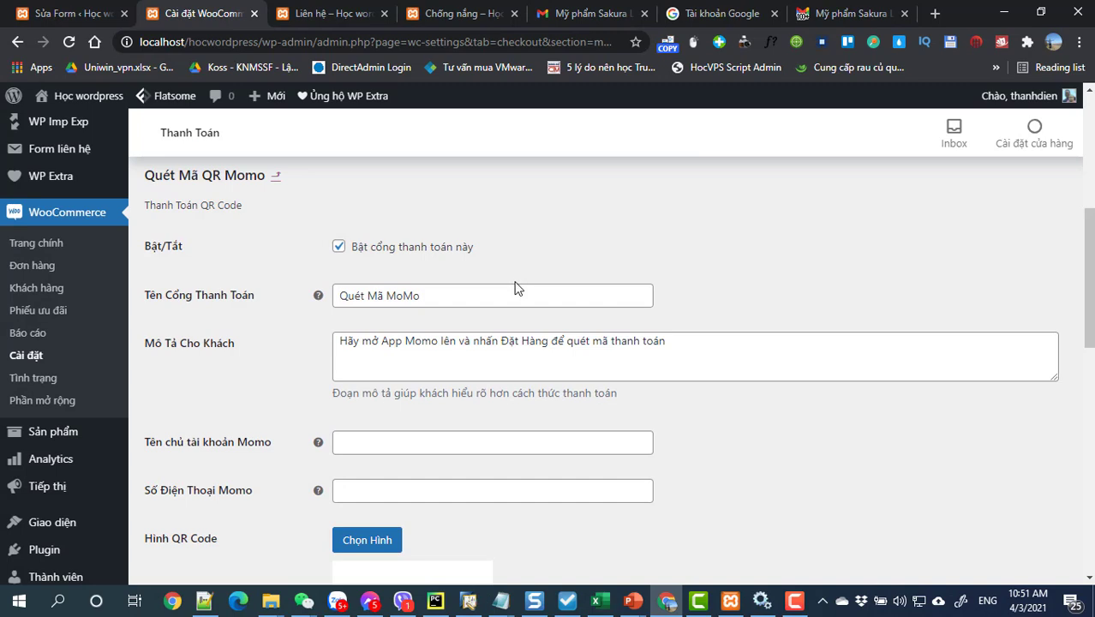
pyautogui.click(717, 345)
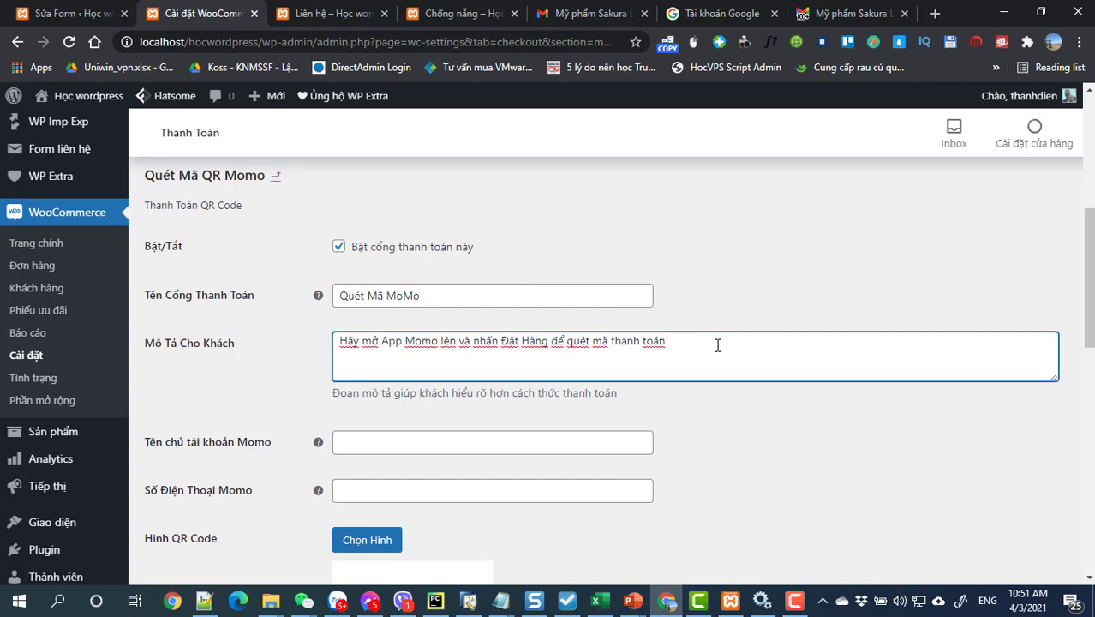
pyautogui.write('và ghi')
pyautogui.write(' chữ mã')
pyautogui.write('4')
pyautogui.write(' đơn')
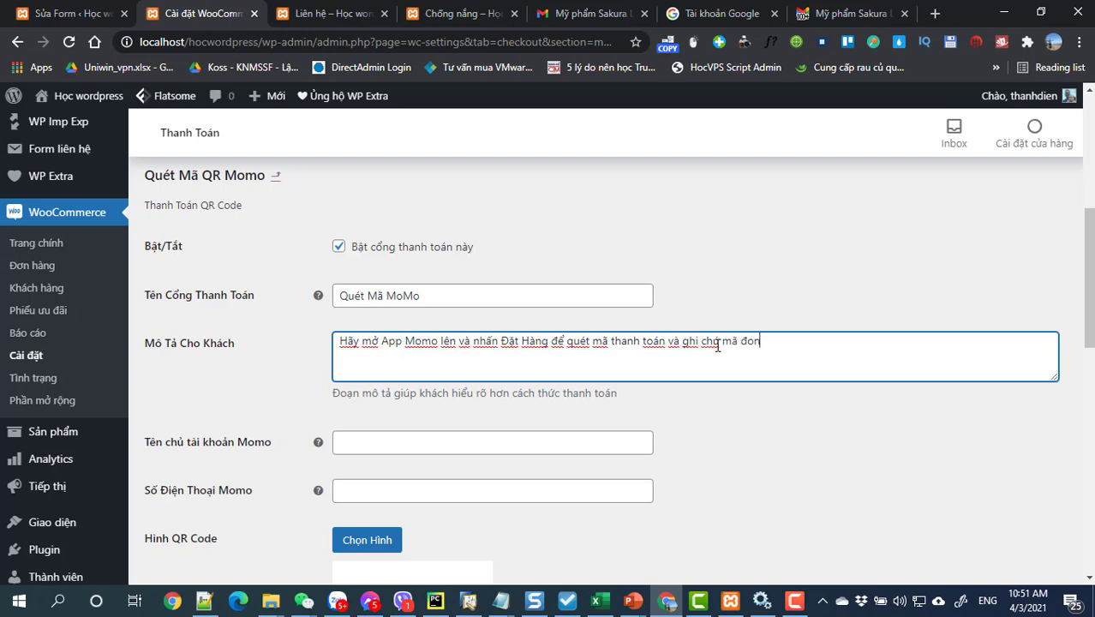
pyautogui.write('hàng cảủa ban')
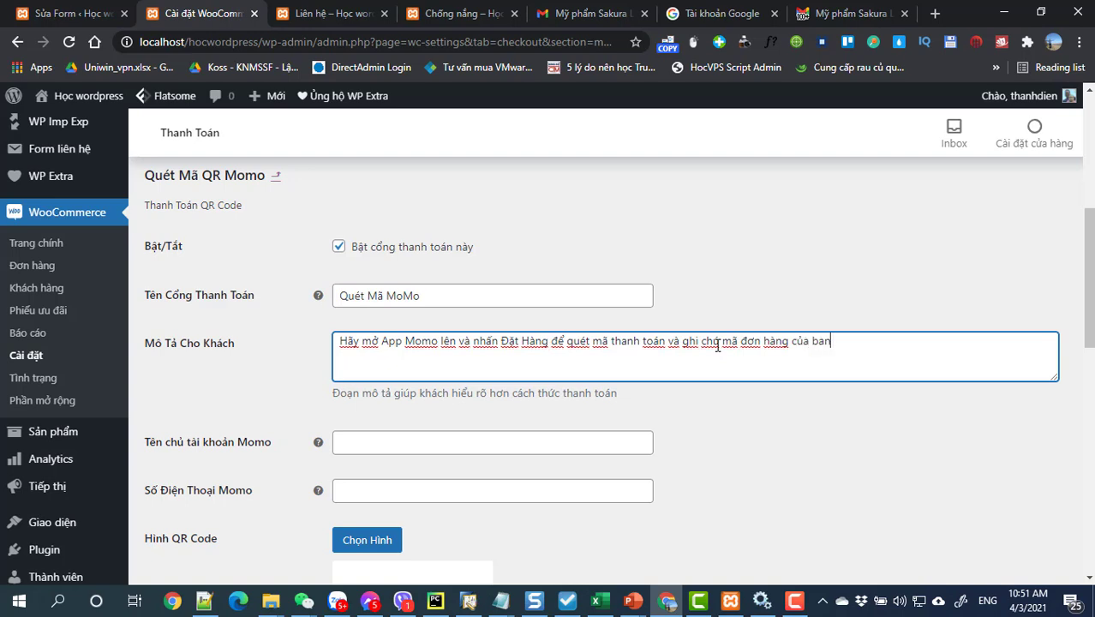
pyautogui.press('BackSpace')
pyautogui.write('an')
pyautogui.scroll(-4, 685, 368)
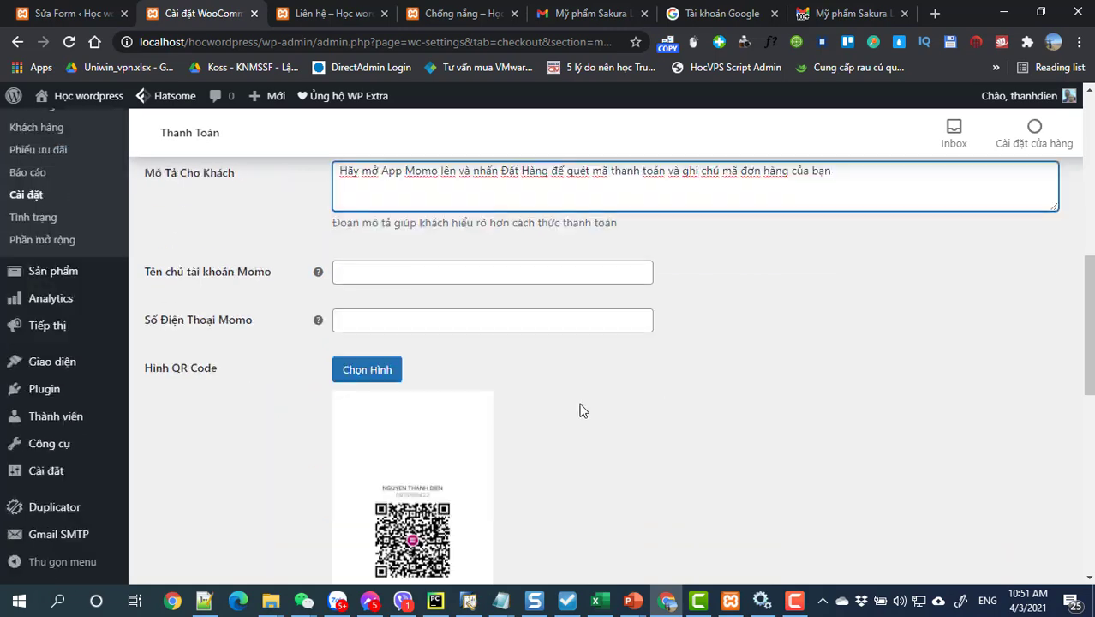
pyautogui.scroll(-5, 360, 343)
pyautogui.scroll(-2, 245, 445)
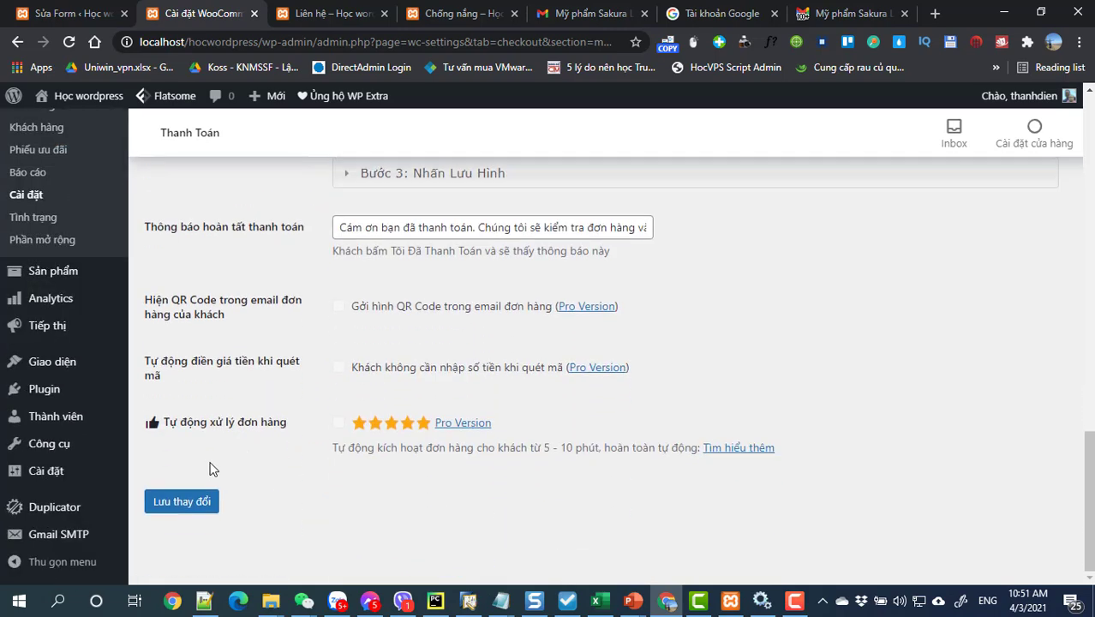
pyautogui.click(190, 503)
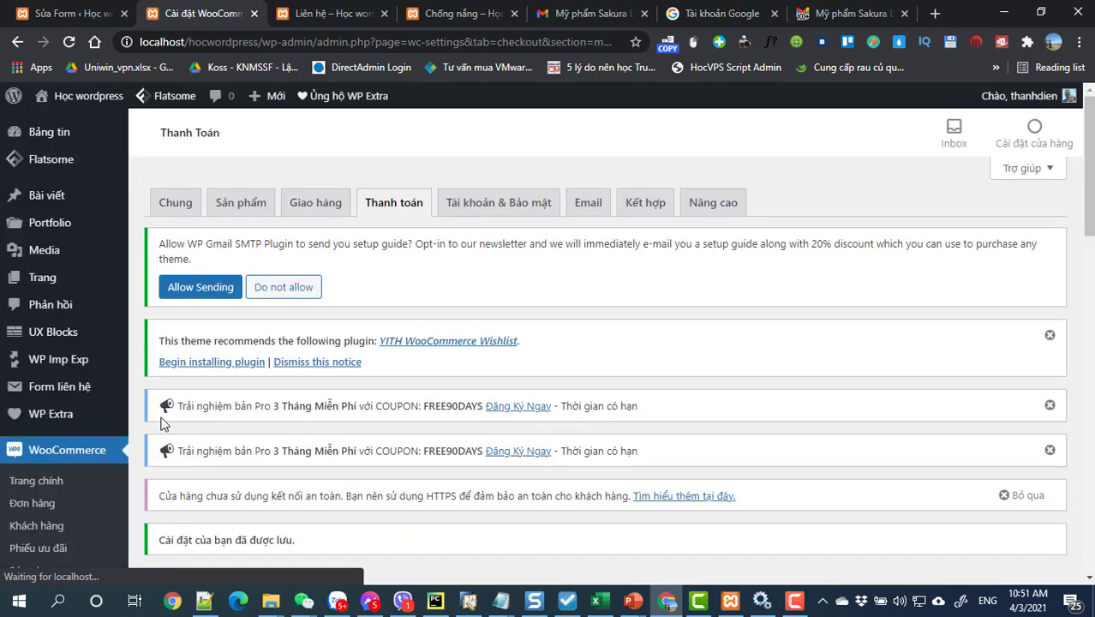
# Step: Look through the empty Giao hàng shipping zones, then go to the installed Plugins list
pyautogui.click(305, 214)
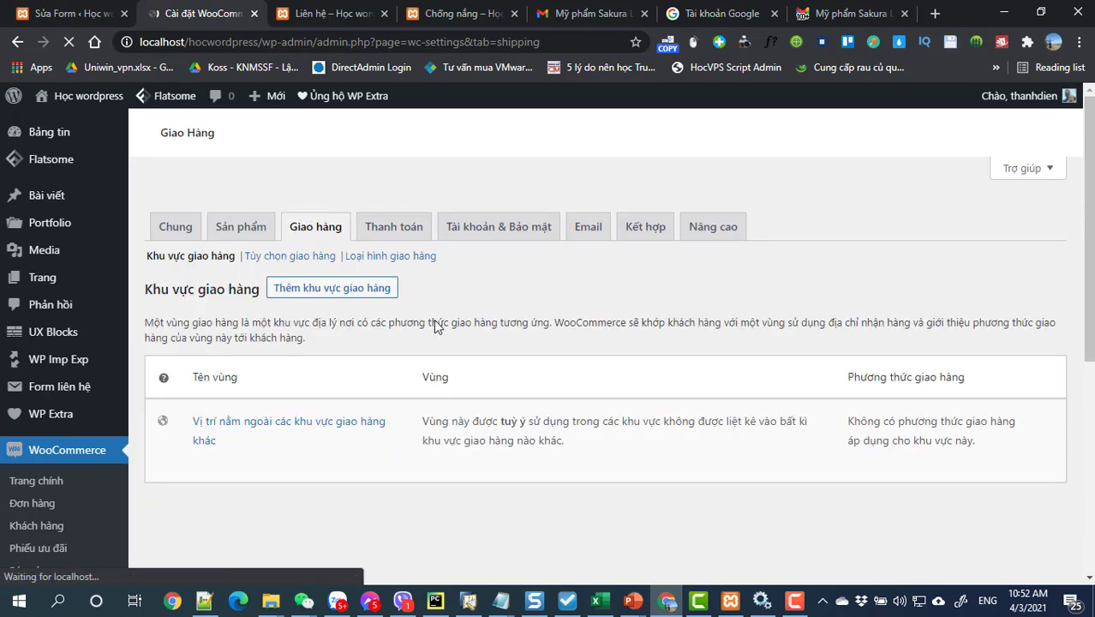
pyautogui.scroll(-5, 433, 318)
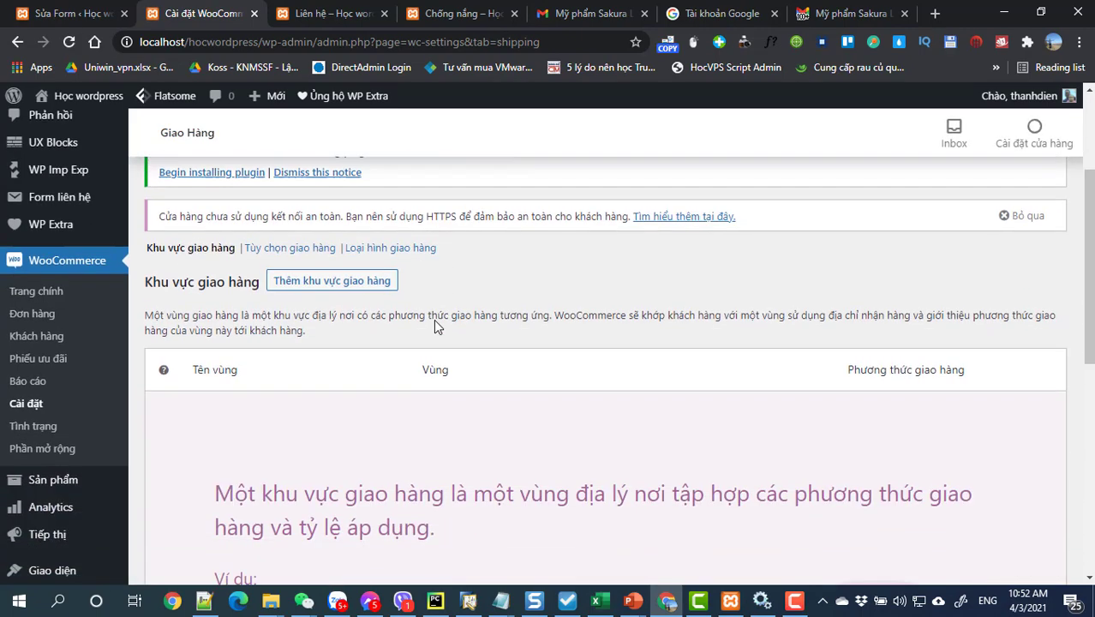
pyautogui.scroll(-2, 434, 321)
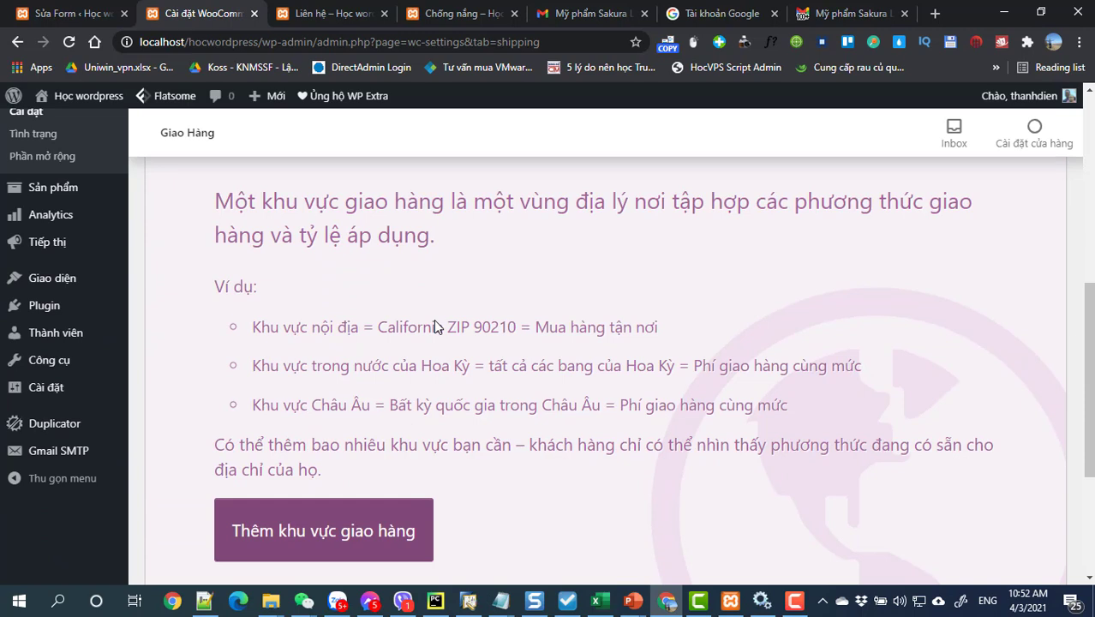
pyautogui.click(43, 308)
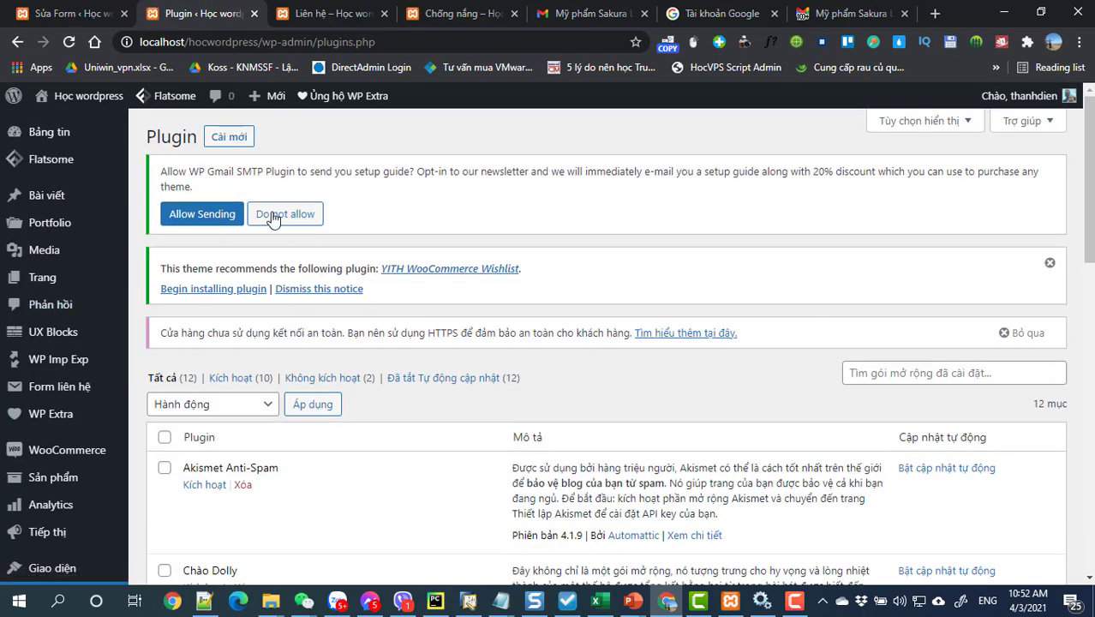
# Step: Search the plugin directory for 'shipping viet nam'
pyautogui.click(233, 139)
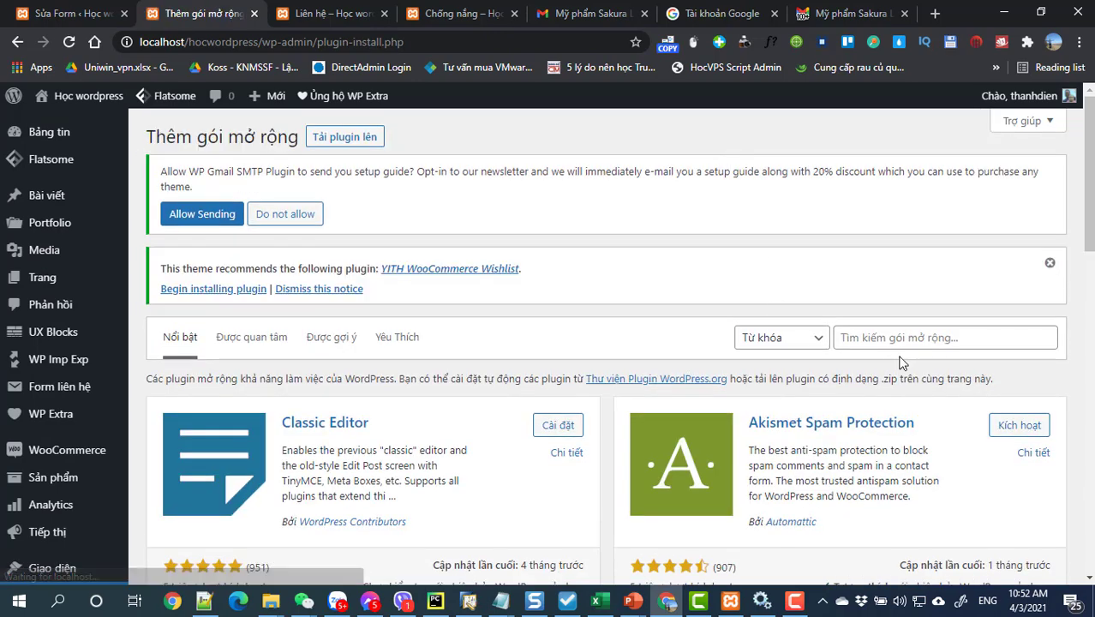
pyautogui.click(889, 330)
pyautogui.write('shi')
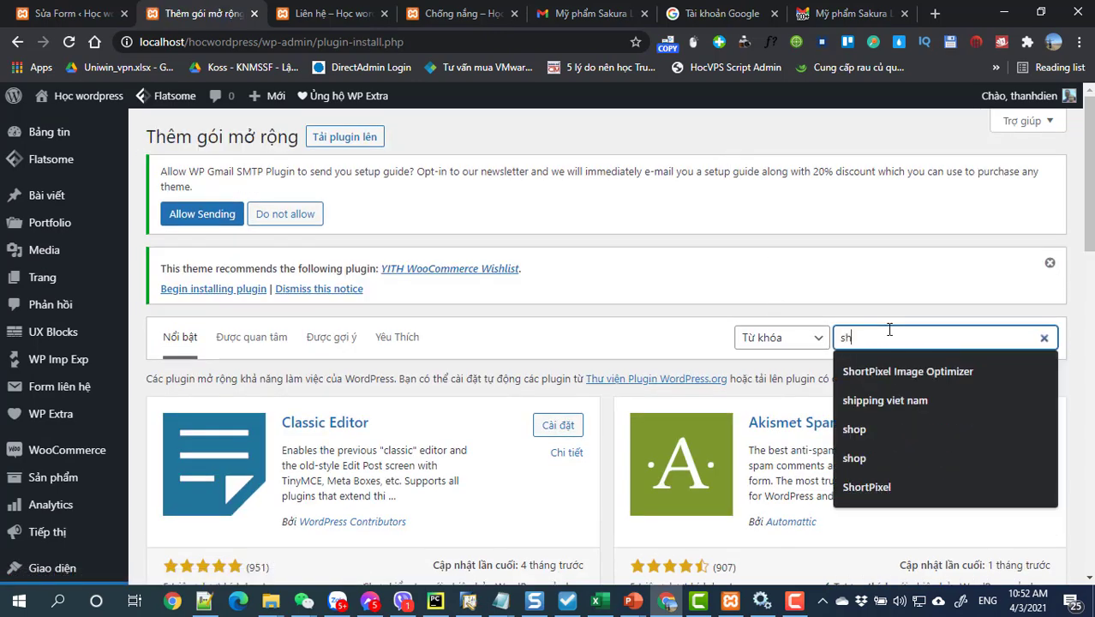
pyautogui.press('Down')
pyautogui.press('Return')
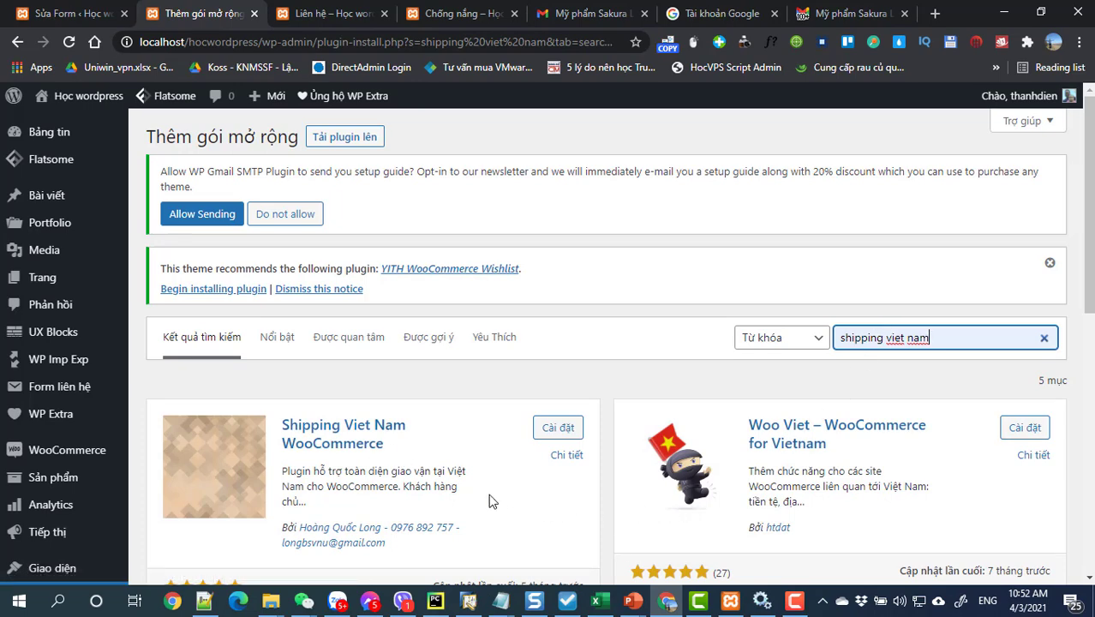
pyautogui.scroll(-1, 489, 500)
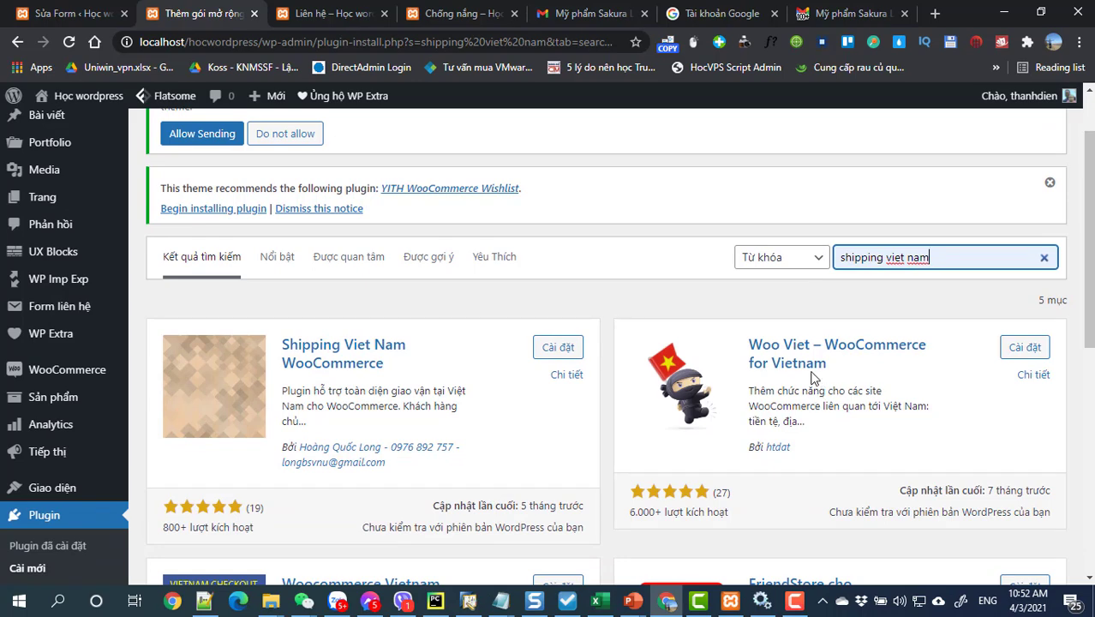
pyautogui.scroll(-2, 805, 369)
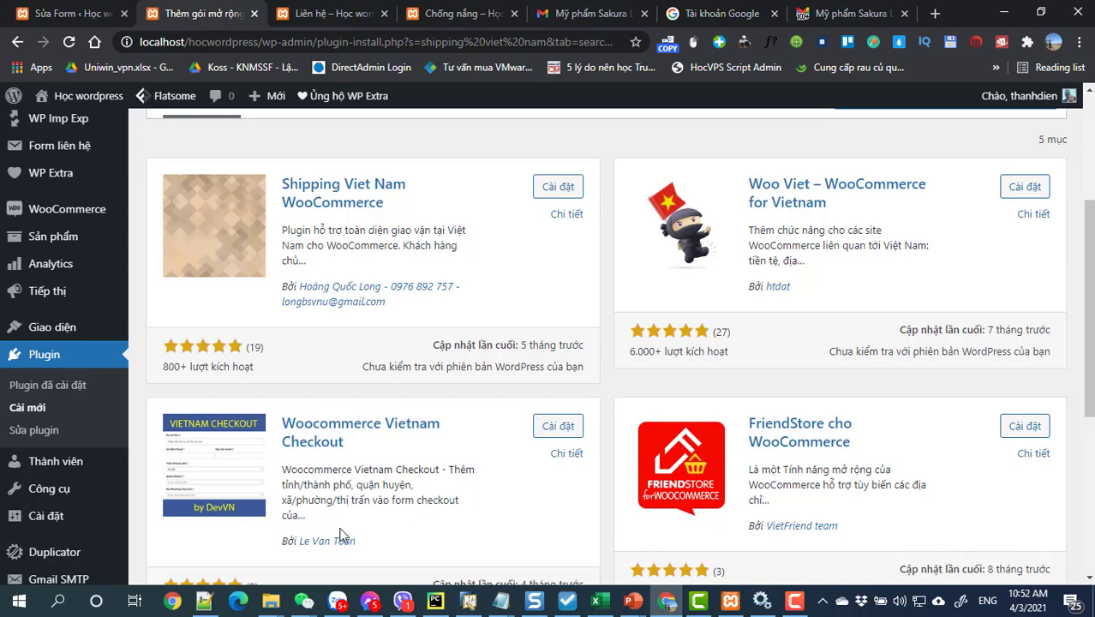
# Step: Install Woocommerce Vietnam Checkout from the results and activate it
pyautogui.click(543, 427)
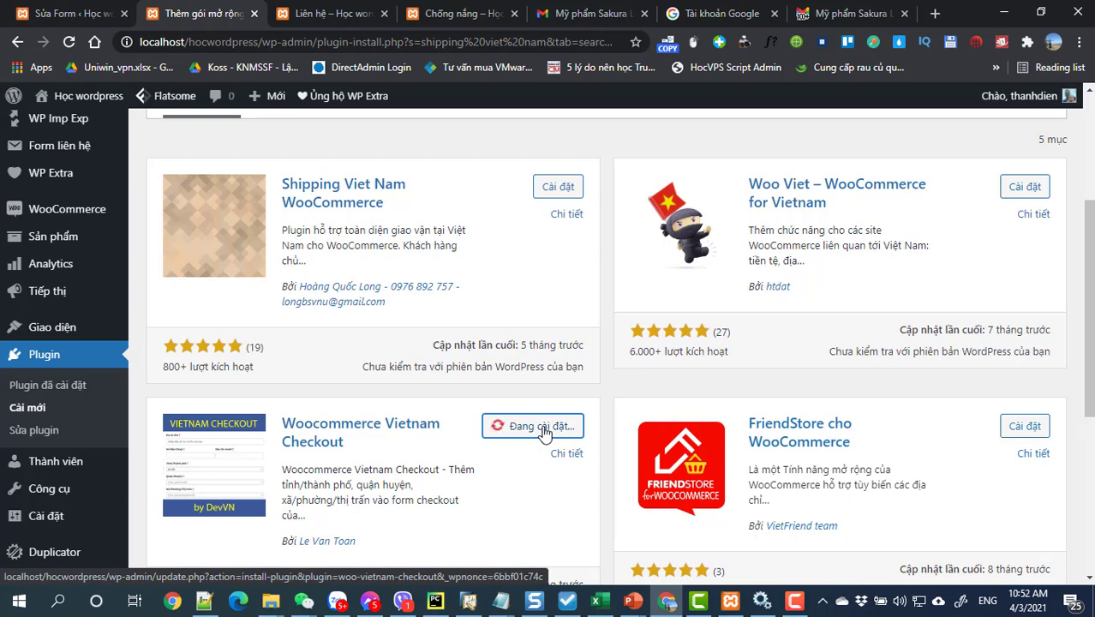
pyautogui.scroll(-2, 543, 433)
pyautogui.scroll(-1, 543, 433)
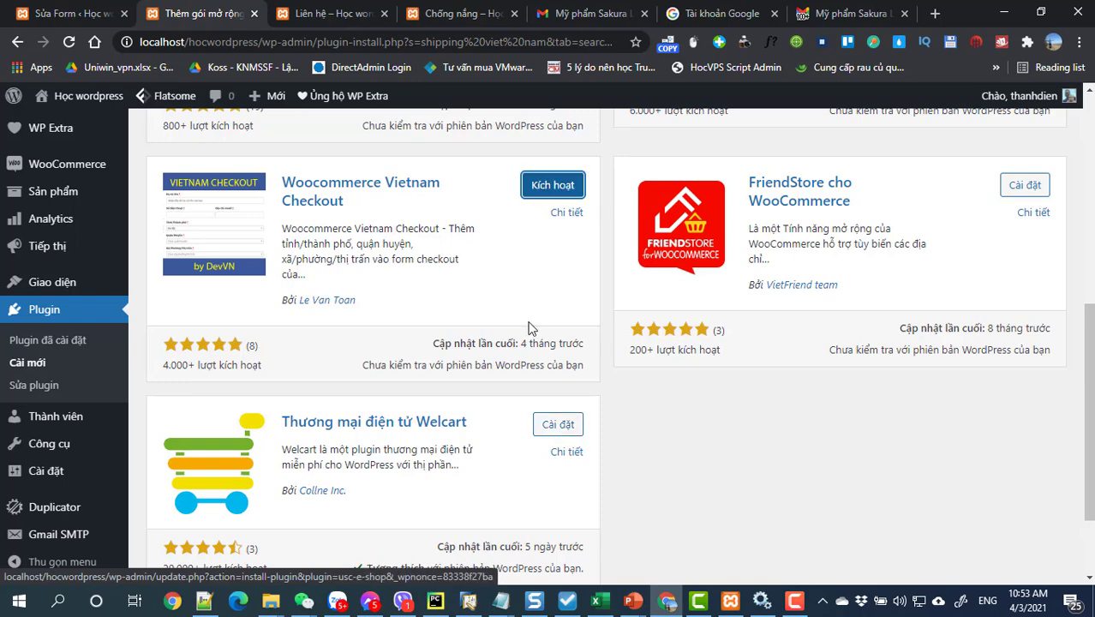
pyautogui.click(534, 189)
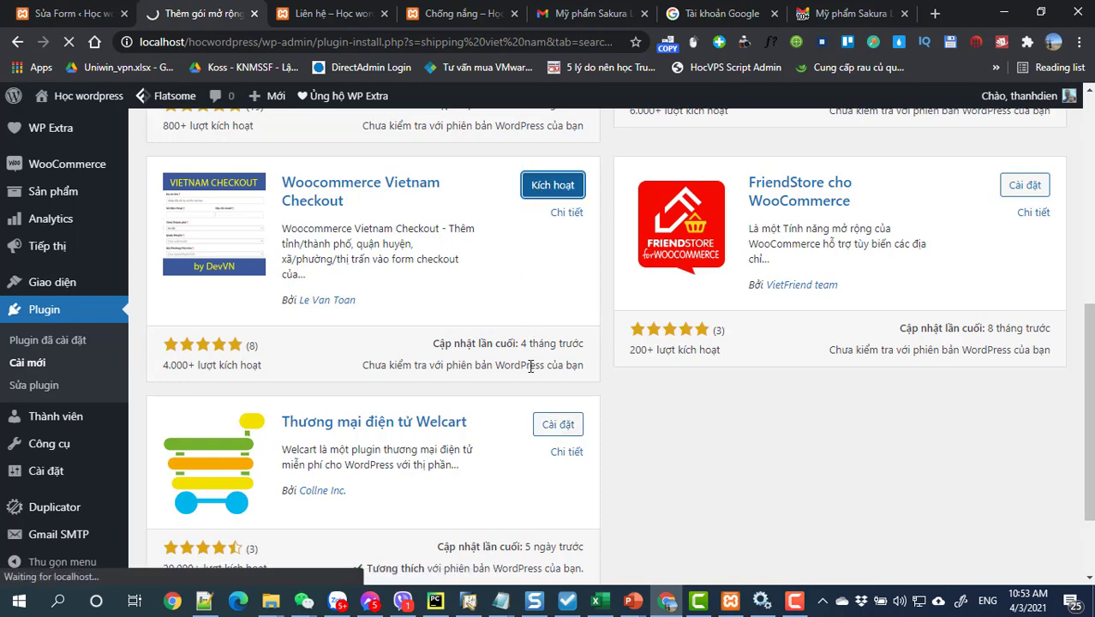
pyautogui.scroll(3, 530, 366)
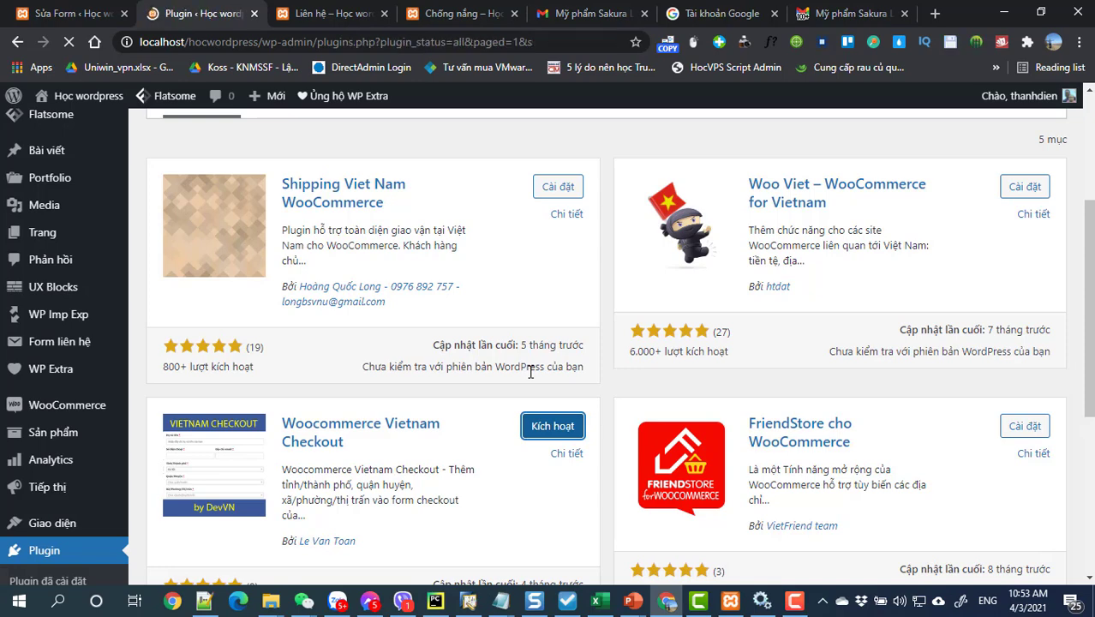
pyautogui.scroll(-2, 530, 371)
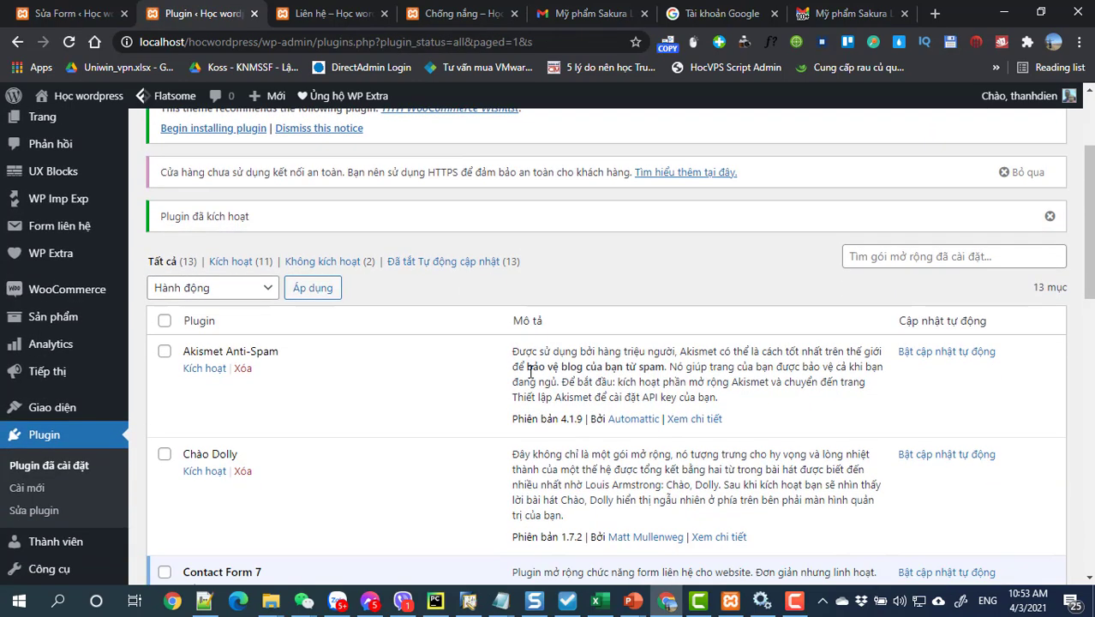
pyautogui.moveTo(5, 291)
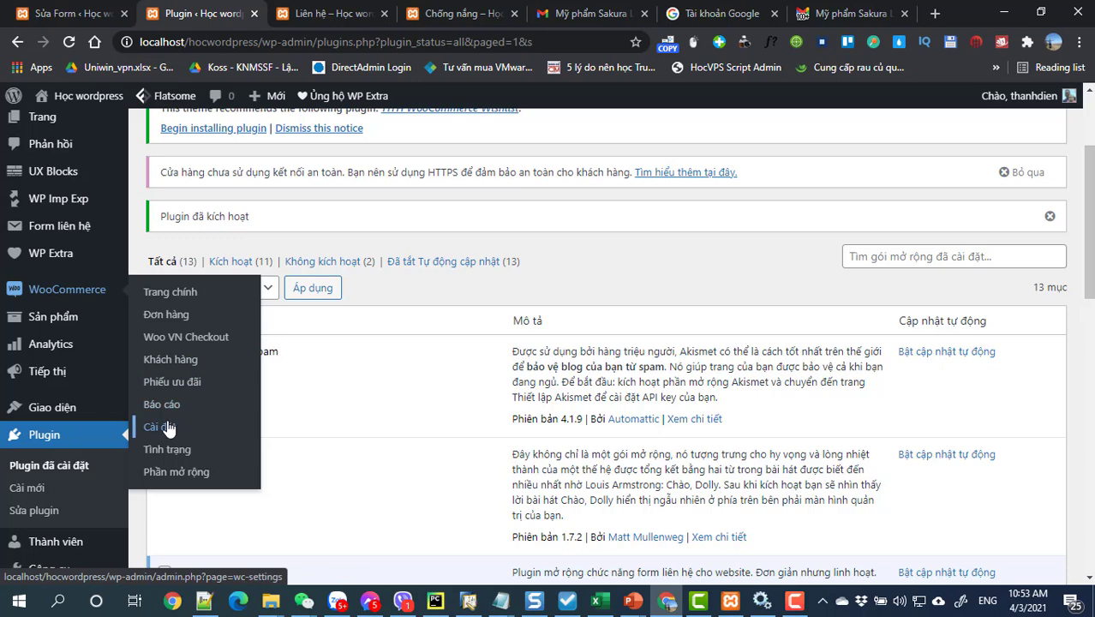
# Step: Go to WooCommerce Settings > Giao hàng and start adding a new shipping zone
pyautogui.click(169, 426)
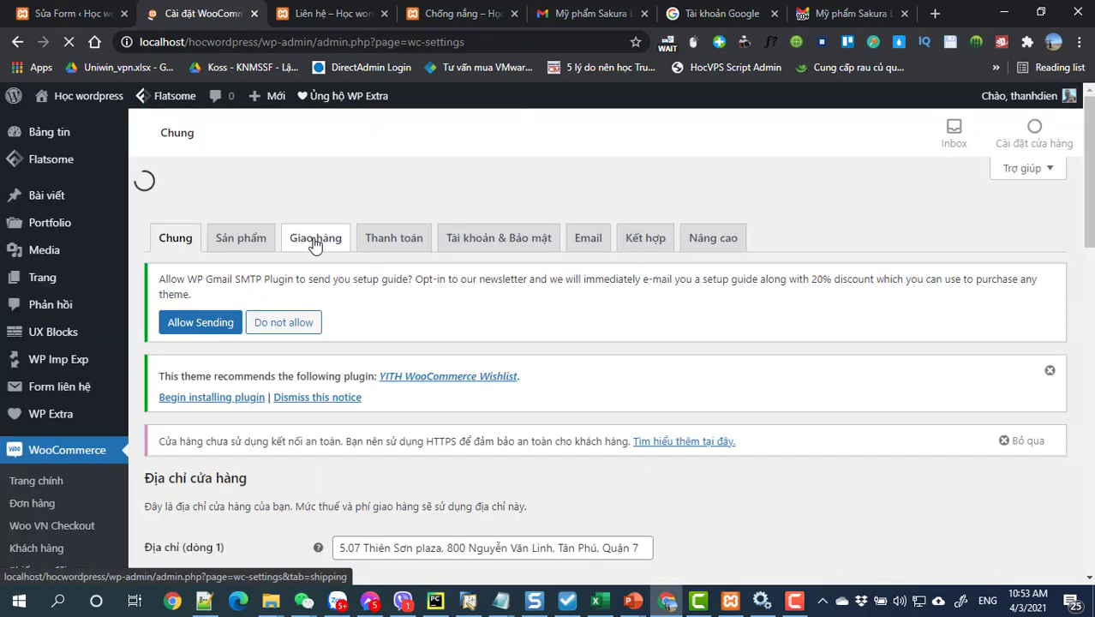
pyautogui.click(312, 210)
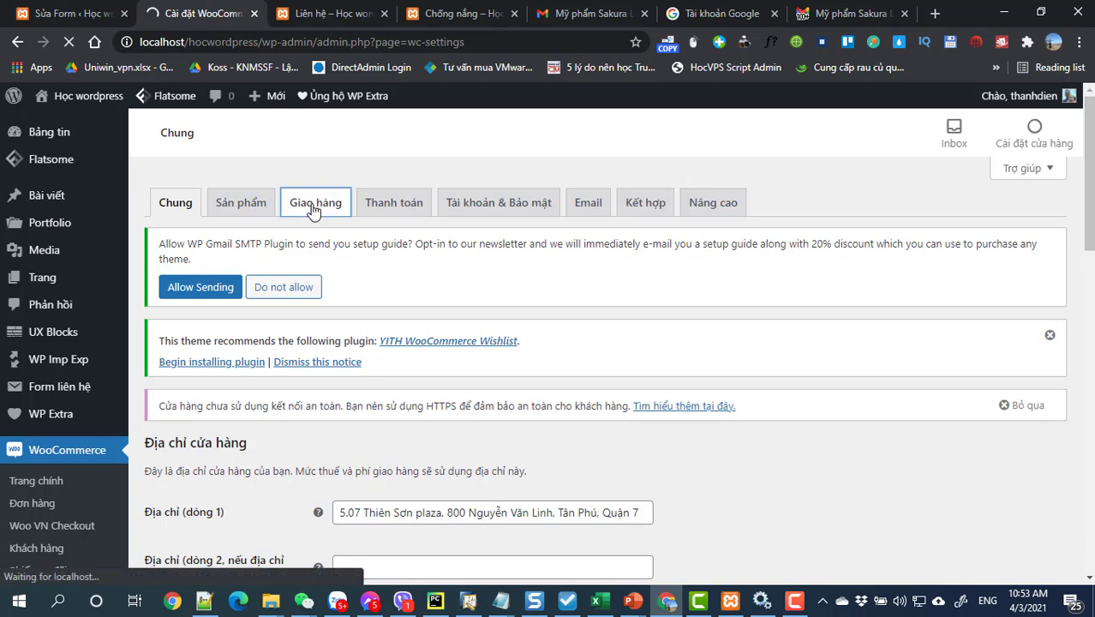
pyautogui.scroll(-3, 446, 317)
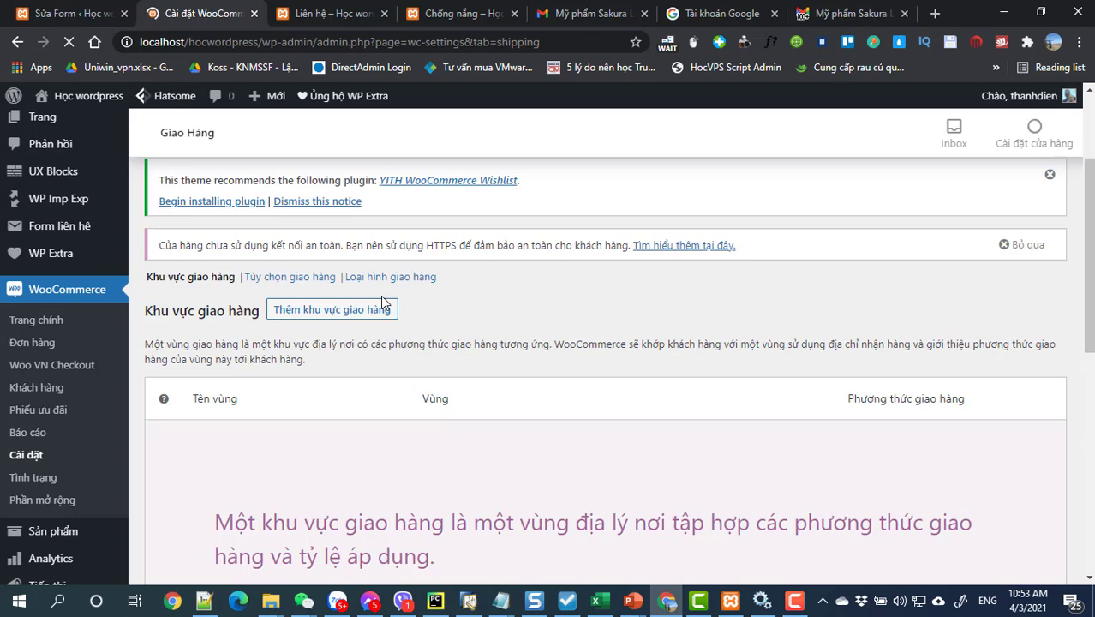
pyautogui.scroll(-5, 385, 342)
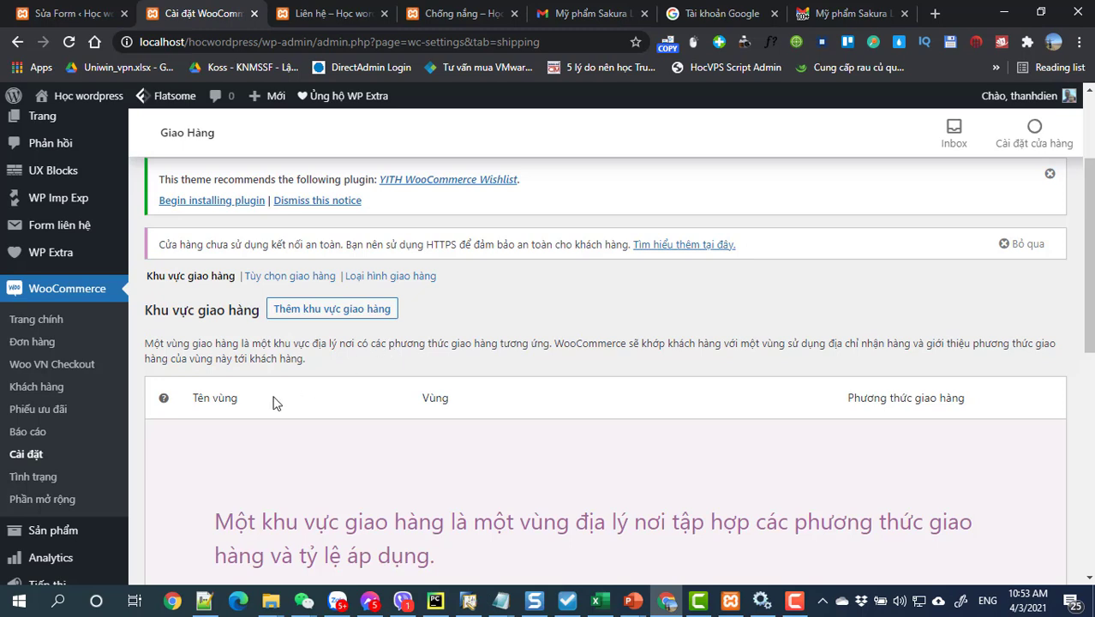
pyautogui.click(308, 312)
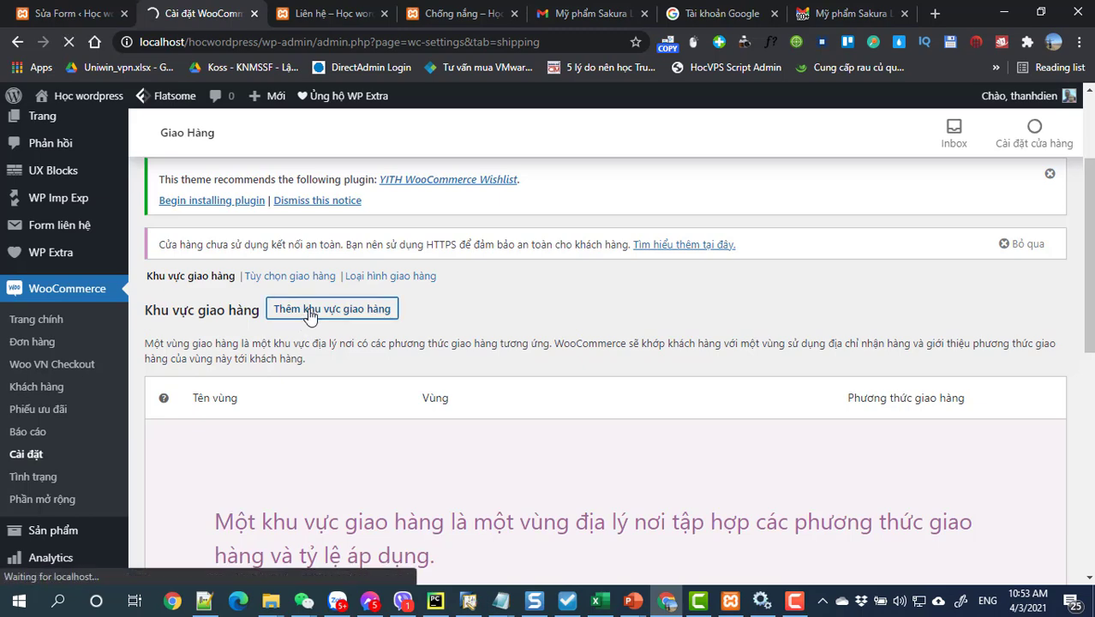
# Step: Limit the new zone to Hồ Chí Minh, Việt Nam and add the Đồng giá flat-rate method
pyautogui.scroll(-3, 514, 351)
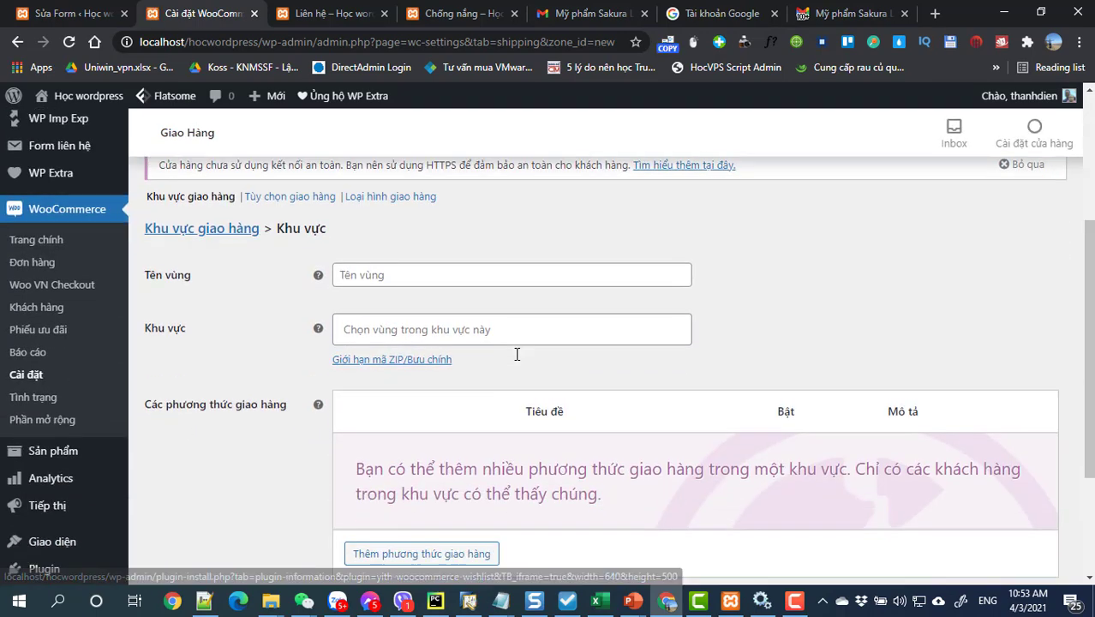
pyautogui.click(433, 330)
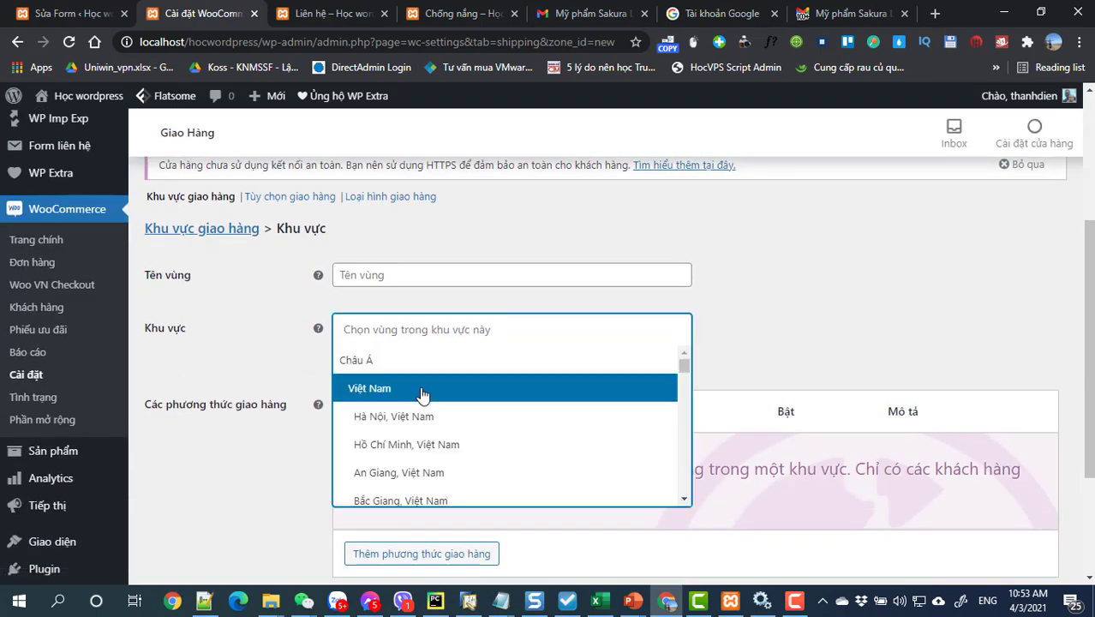
pyautogui.click(420, 446)
pyautogui.scroll(-2, 429, 411)
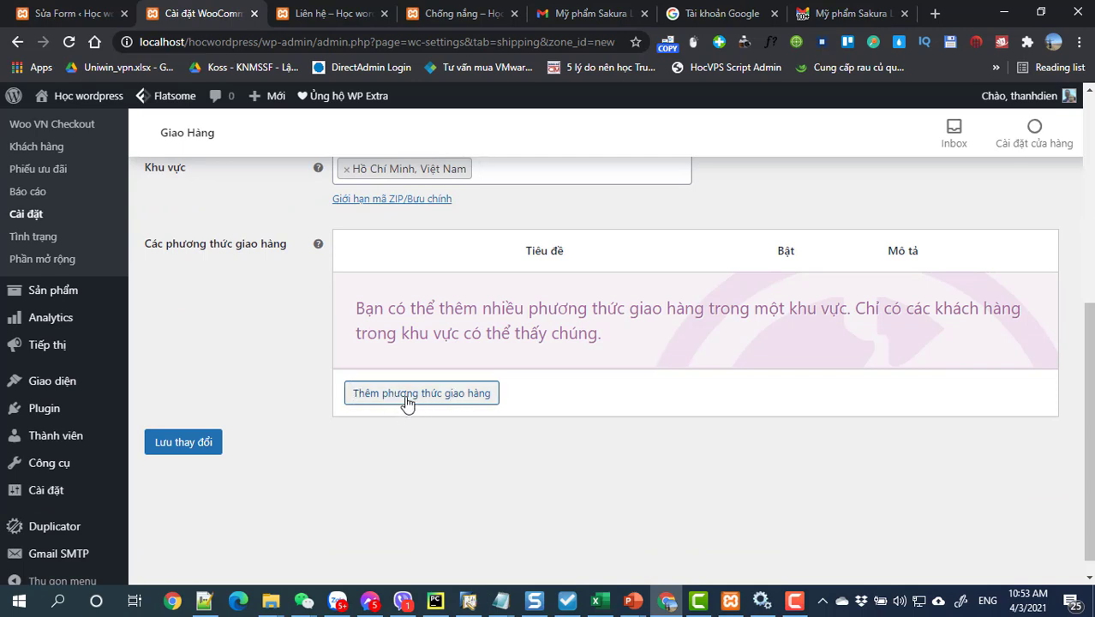
pyautogui.click(408, 401)
pyautogui.click(393, 351)
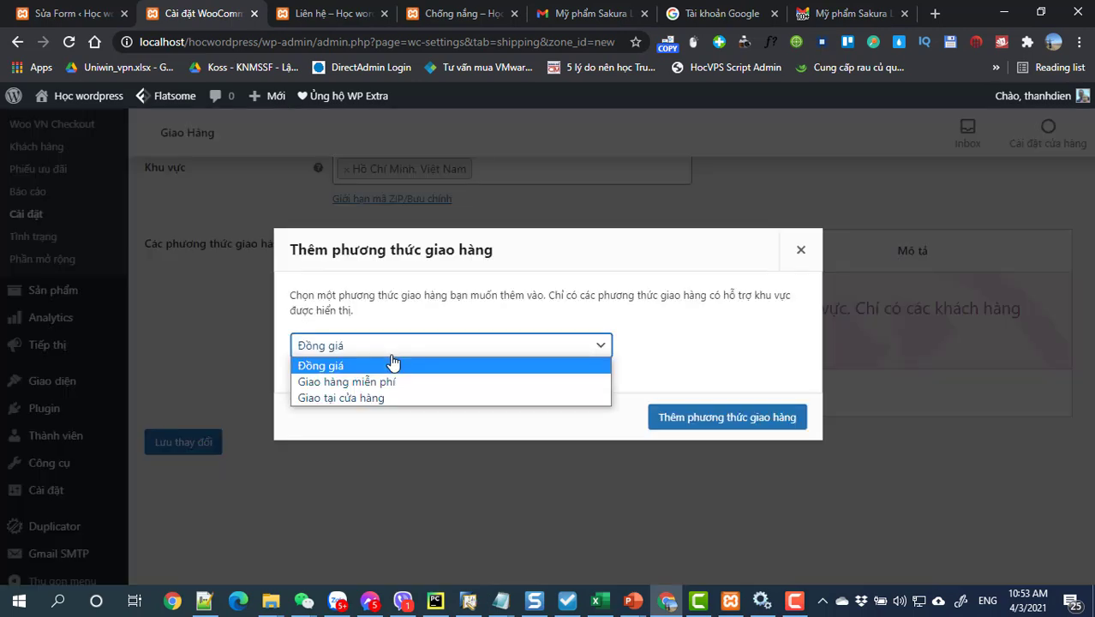
pyautogui.click(393, 364)
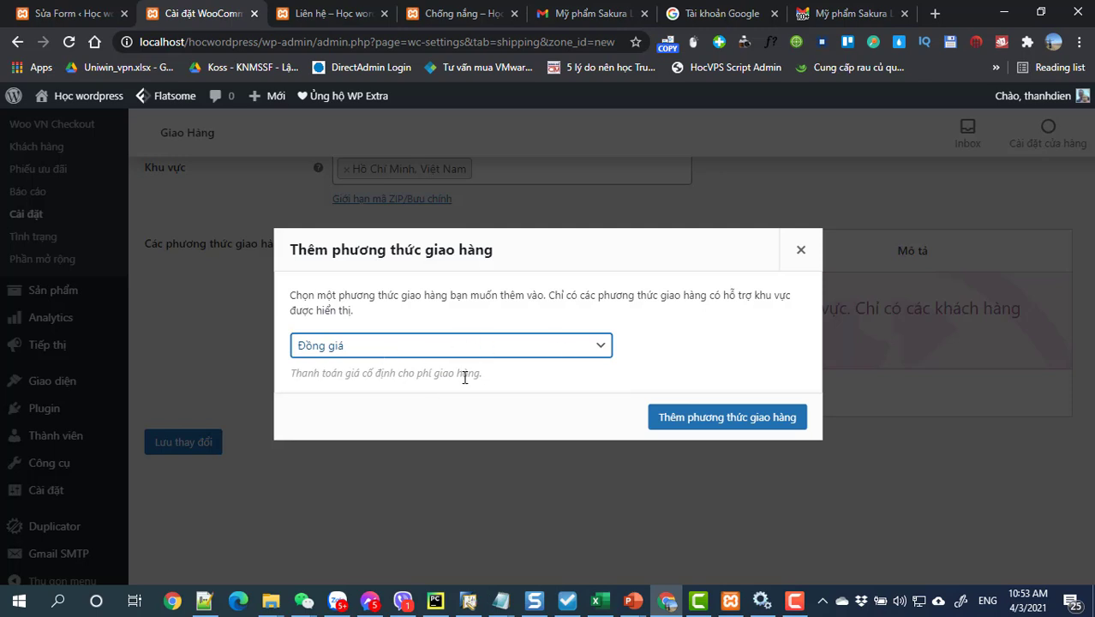
pyautogui.click(663, 421)
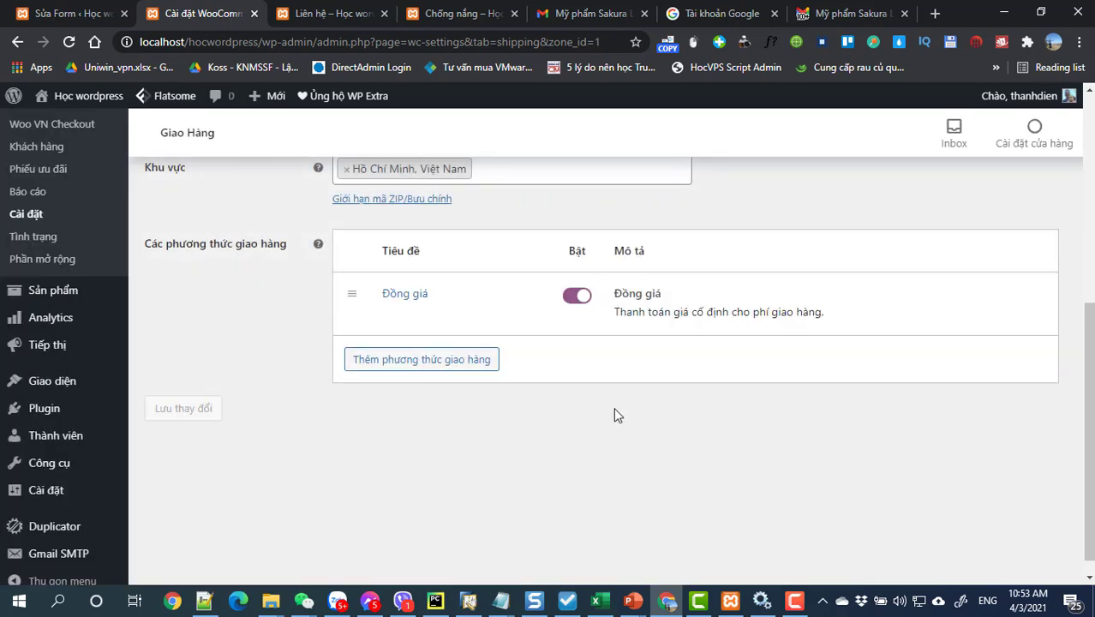
# Step: Set the Đồng giá shipping cost from 0 to 20000 and save it
pyautogui.moveTo(513, 320)
pyautogui.click(392, 294)
pyautogui.click(460, 384)
pyautogui.moveTo(460, 383); pyautogui.dragTo(374, 390)
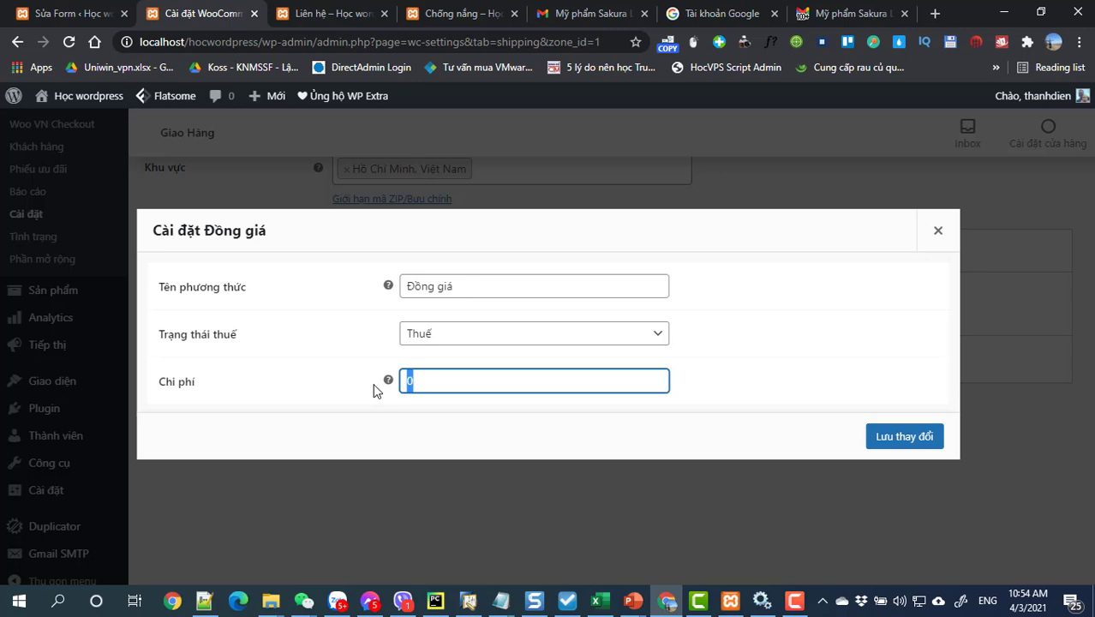
pyautogui.write('20000')
pyautogui.click(904, 437)
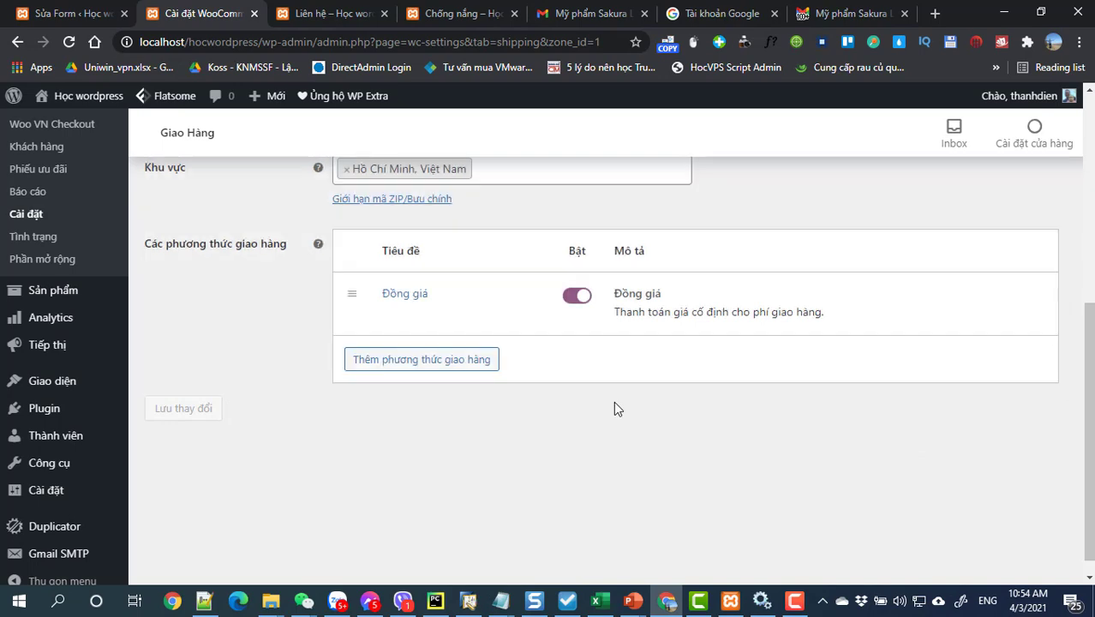
pyautogui.scroll(1, 614, 408)
# Step: Add the Giao tại cửa hàng pickup method to the Hồ Chí Minh zone
pyautogui.click(402, 442)
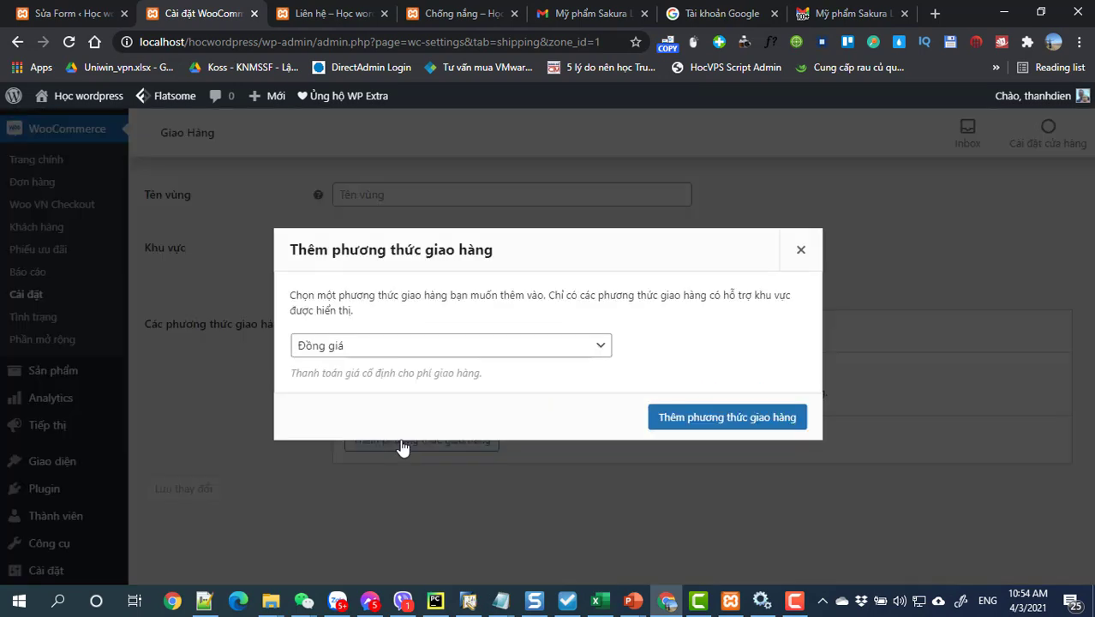
pyautogui.click(358, 348)
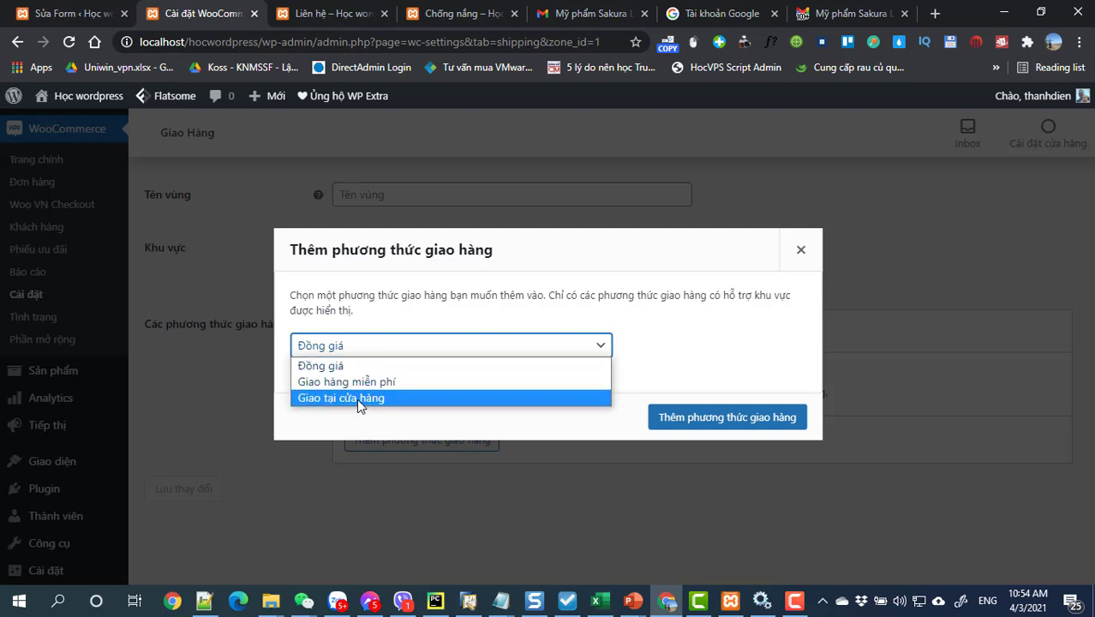
pyautogui.click(357, 397)
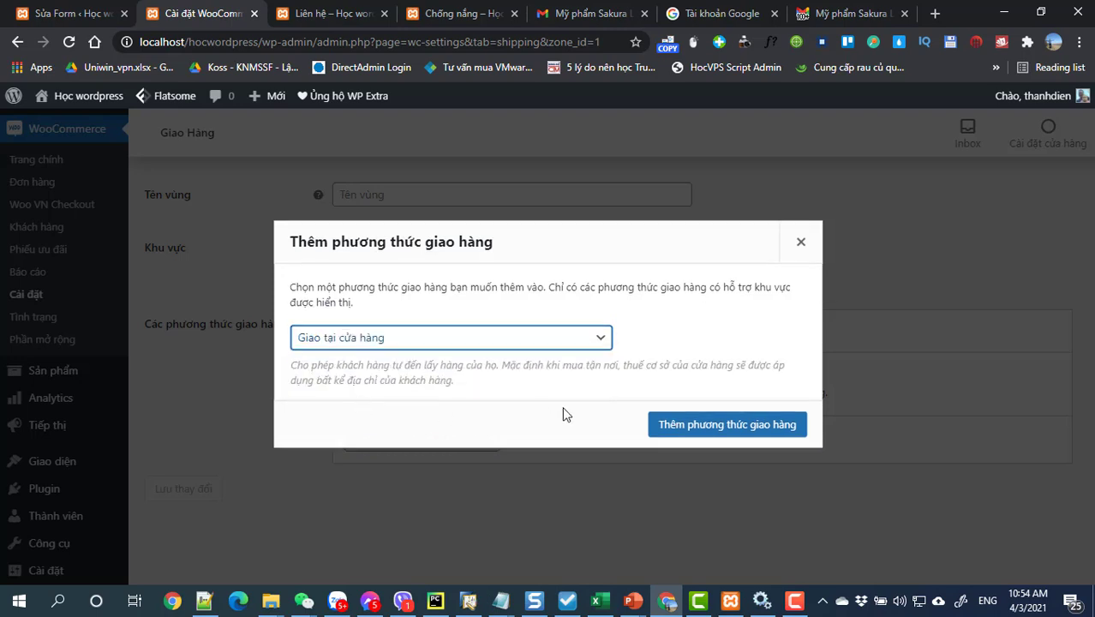
pyautogui.click(690, 426)
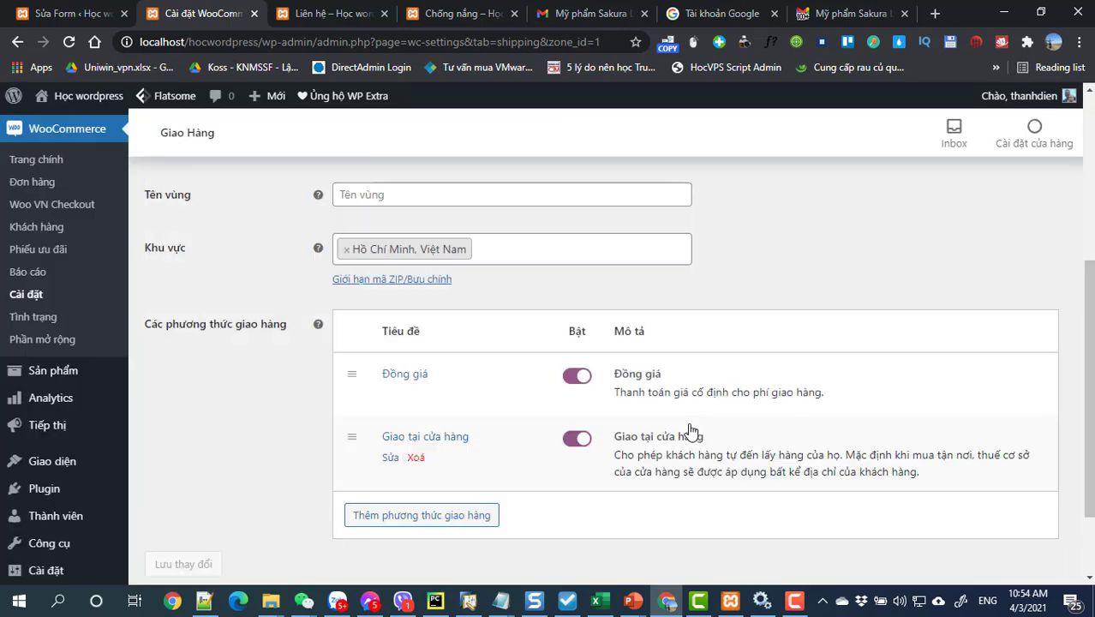
# Step: Reopen the add-shipping-method window and close it without adding anything
pyautogui.click(438, 517)
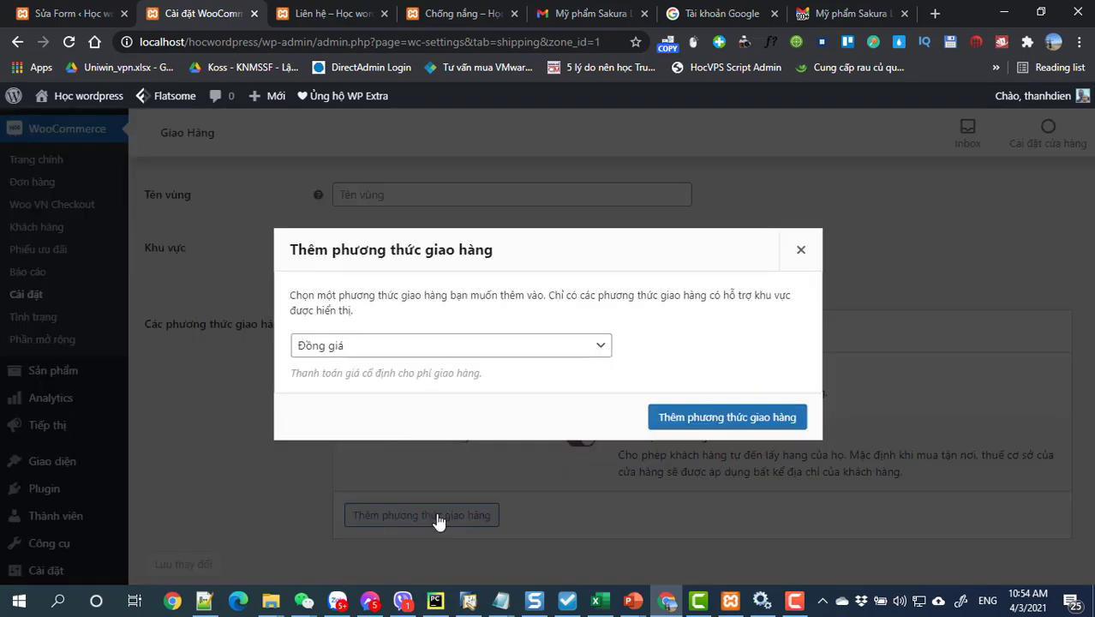
pyautogui.click(341, 349)
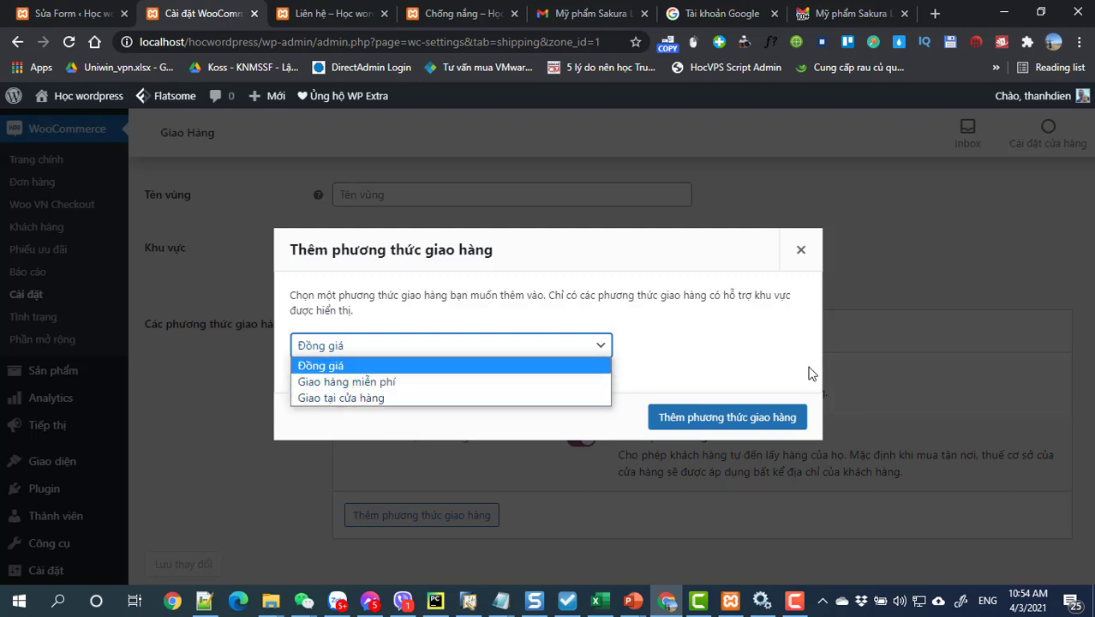
pyautogui.click(899, 384)
pyautogui.scroll(2, 468, 406)
pyautogui.scroll(-1, 467, 405)
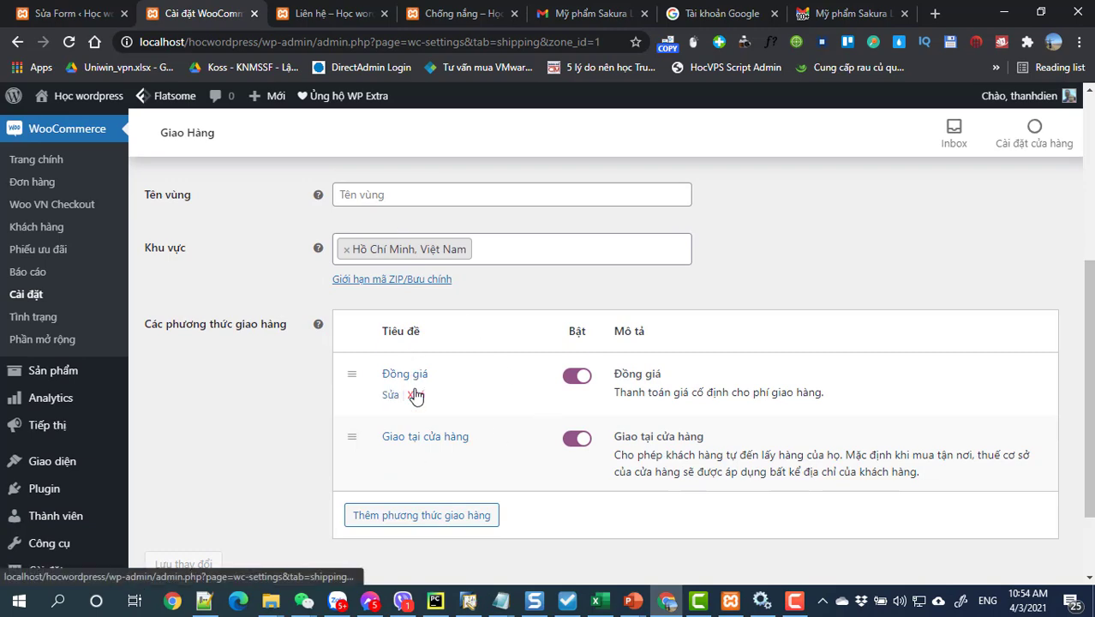
# Step: Name the zone 'Giao hàng tại TP.HCM' and save the zone changes
pyautogui.scroll(2, 416, 401)
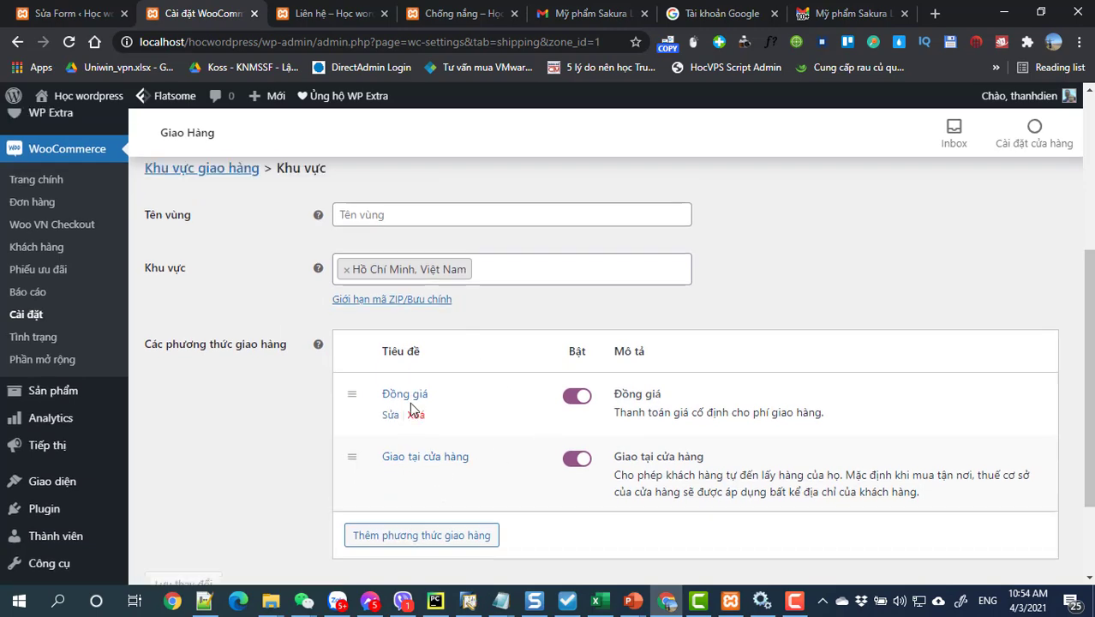
pyautogui.click(408, 356)
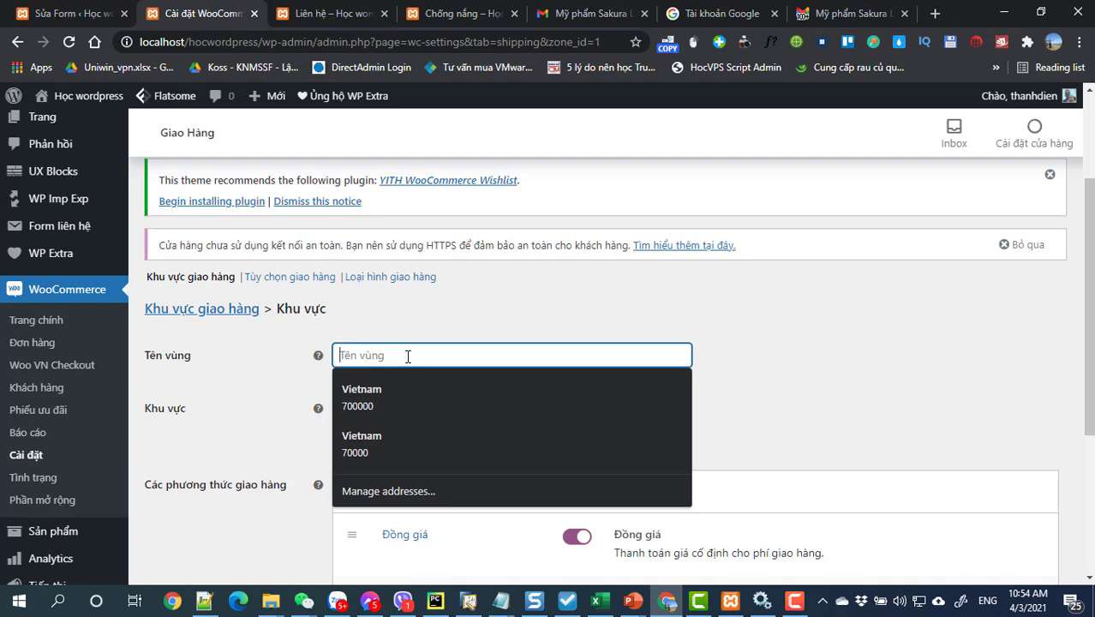
pyautogui.write('G')
pyautogui.write('iao hàng')
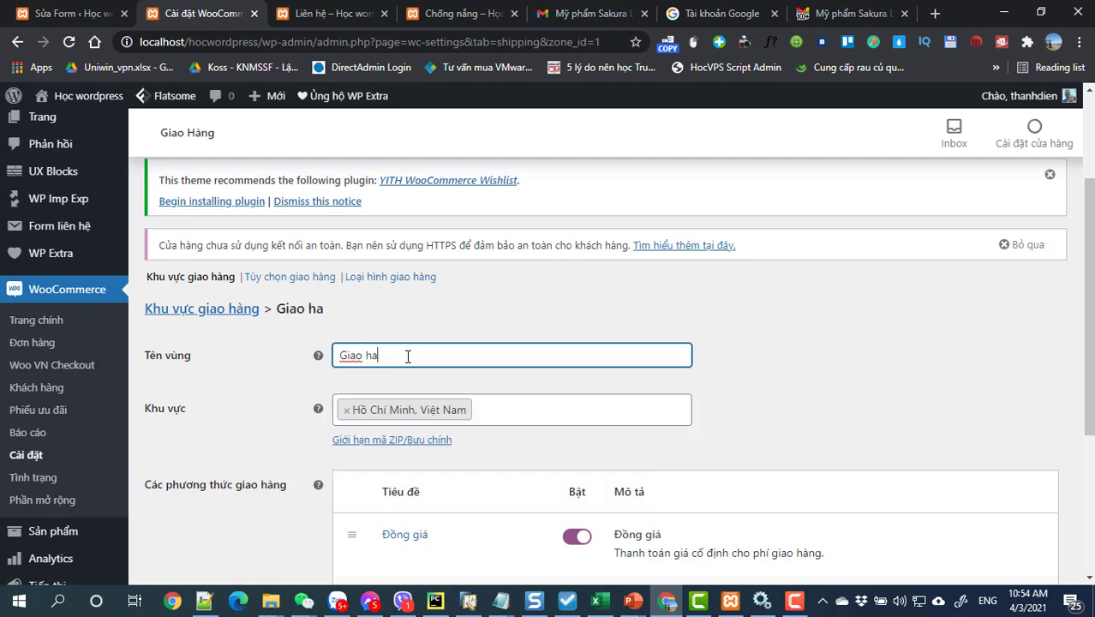
pyautogui.write(' tại tp.hcm')
pyautogui.press('BackSpace')
pyautogui.press('BackSpace')
pyautogui.write('CM')
pyautogui.scroll(-3, 241, 471)
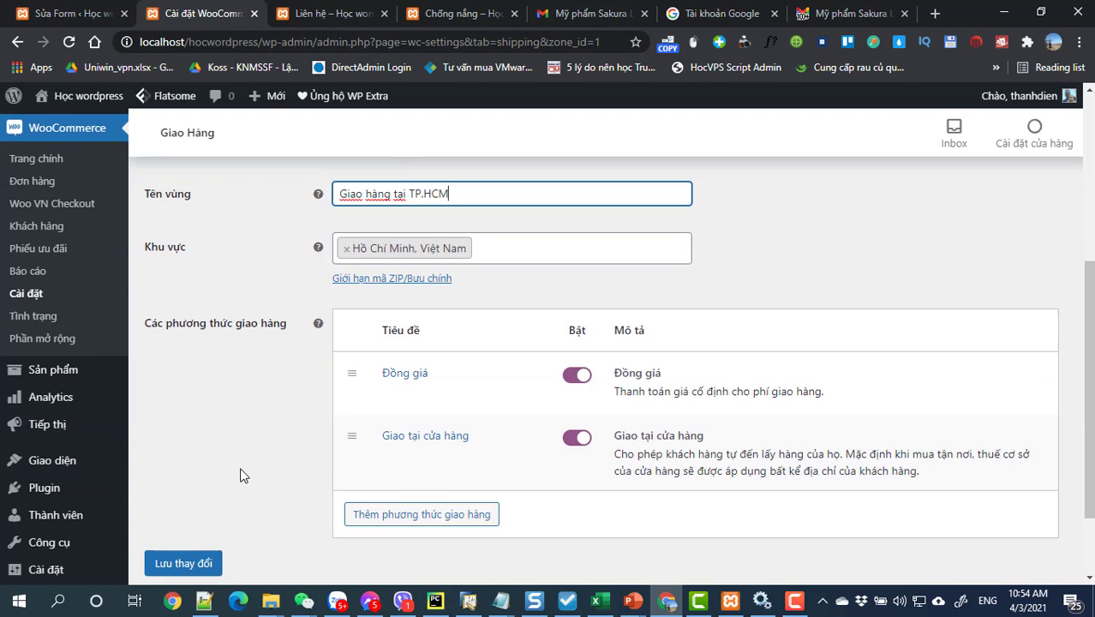
pyautogui.click(184, 484)
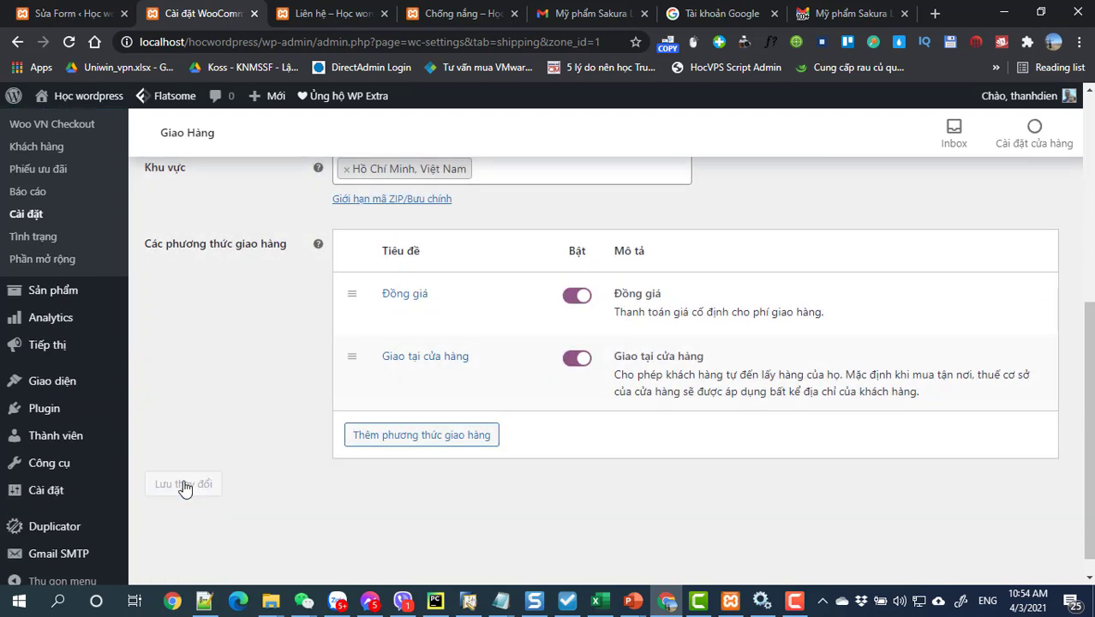
# Step: Open the site's storefront in a new browser tab
pyautogui.scroll(1, 188, 488)
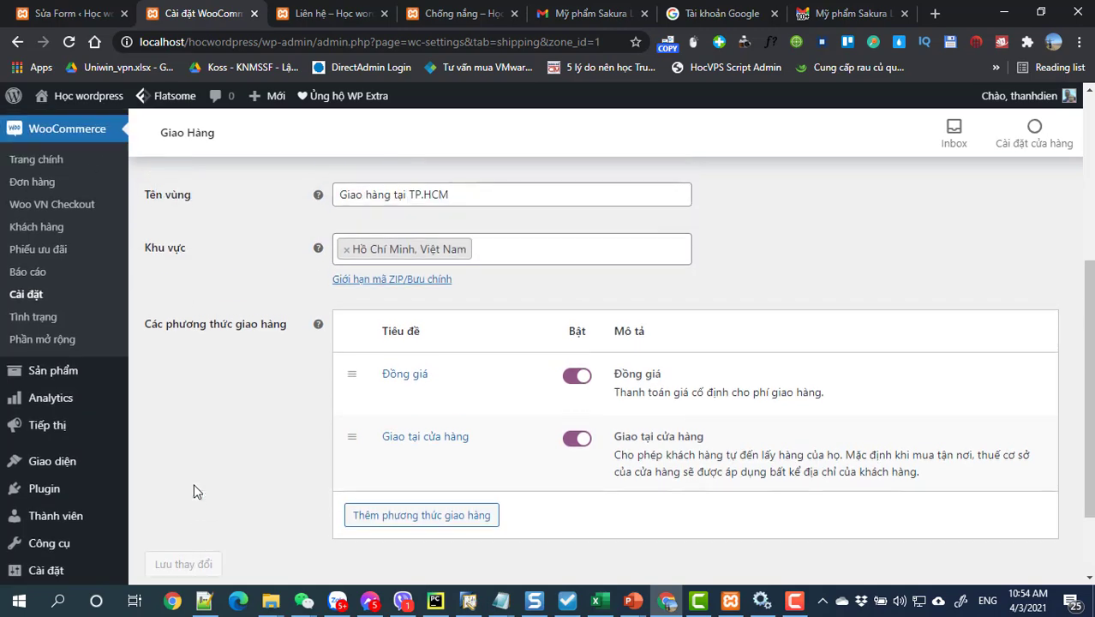
pyautogui.scroll(3, 264, 475)
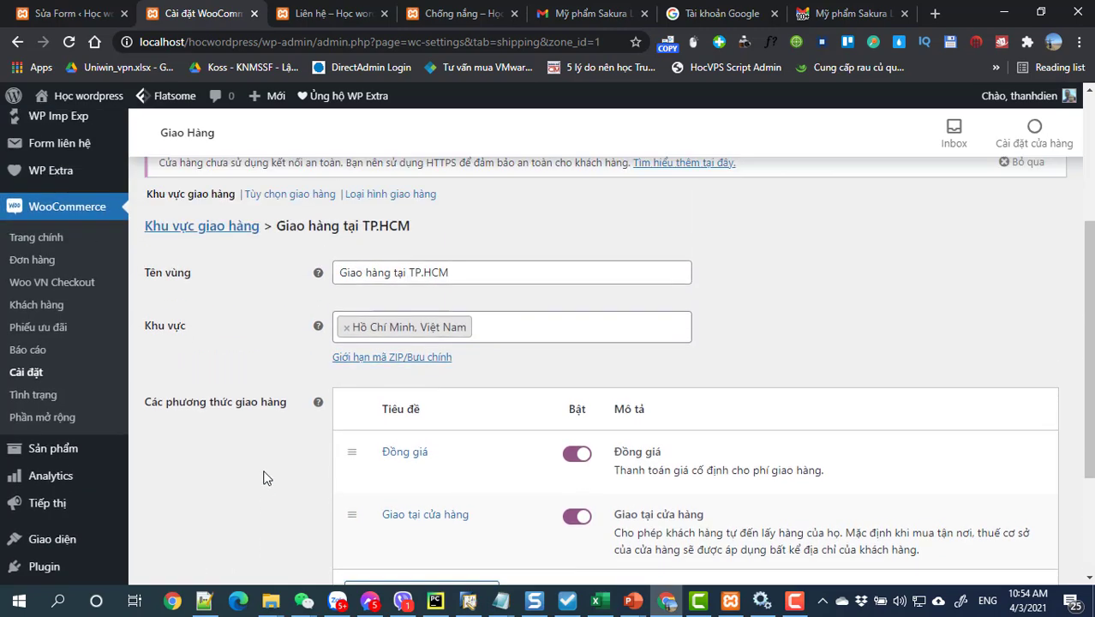
pyautogui.scroll(-1, 268, 477)
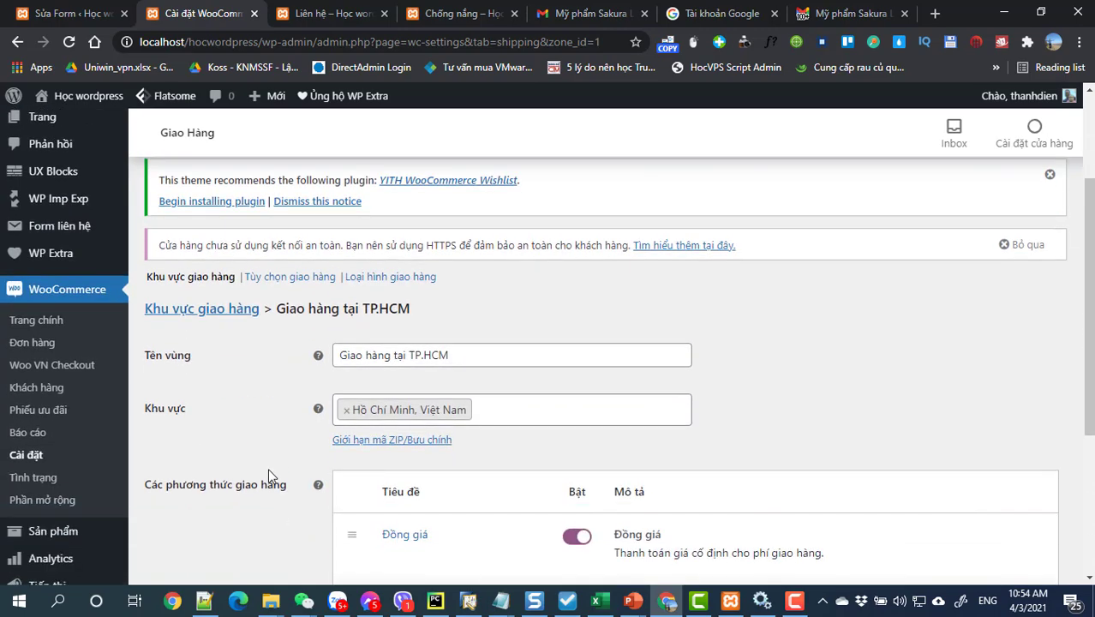
pyautogui.moveTo(77, 98)
pyautogui.rightClick(77, 129)
pyautogui.click(98, 141)
# Step: On the storefront tab, add Sakura gentle facial scrub from Sản phẩm khuyến mãi to the cart
pyautogui.click(282, 13)
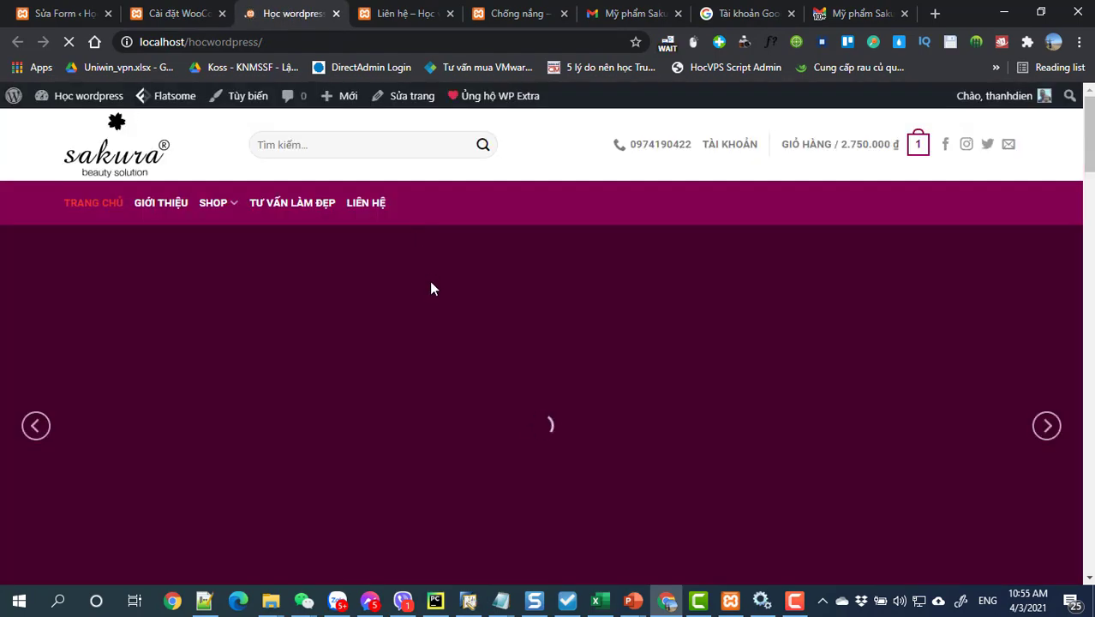
pyautogui.scroll(-1, 429, 280)
pyautogui.scroll(-4, 430, 280)
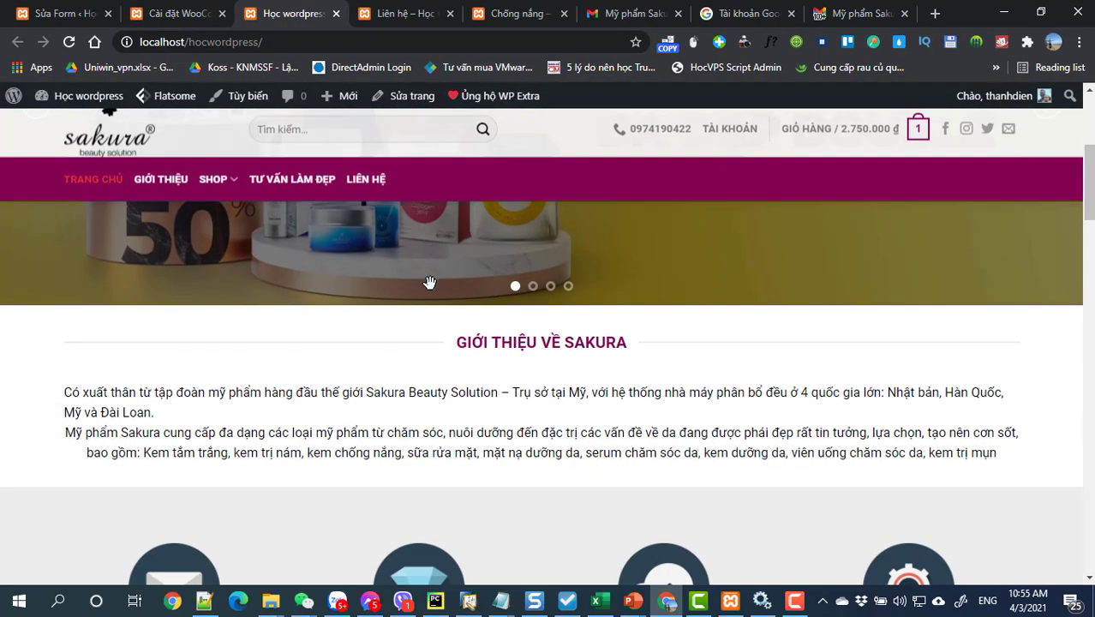
pyautogui.scroll(2, 430, 291)
pyautogui.scroll(-8, 430, 294)
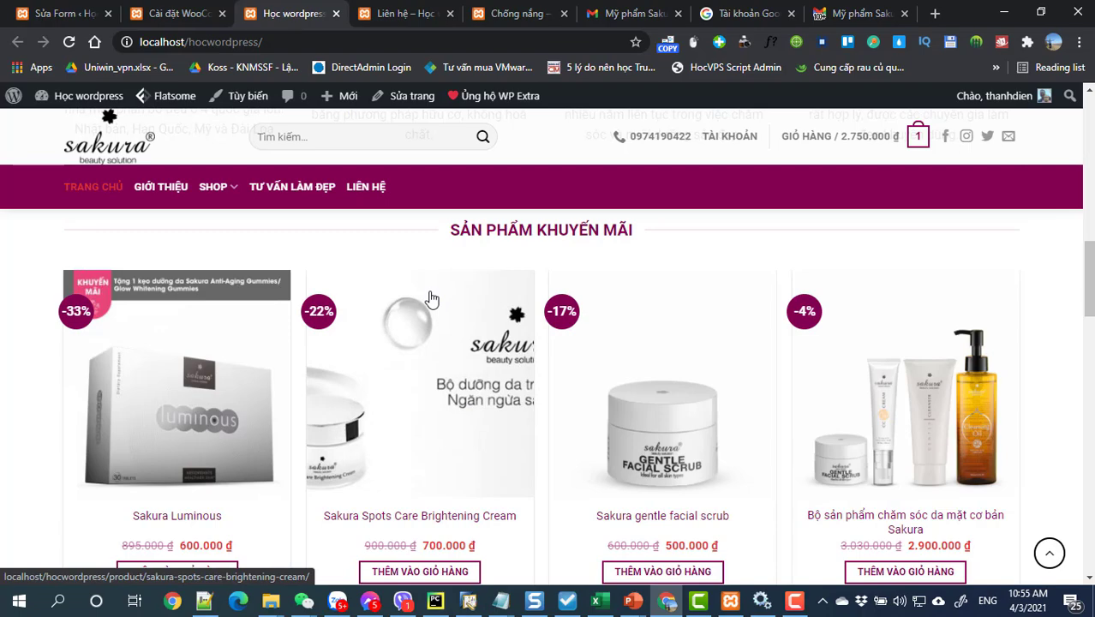
pyautogui.scroll(-4, 430, 299)
pyautogui.scroll(8, 426, 315)
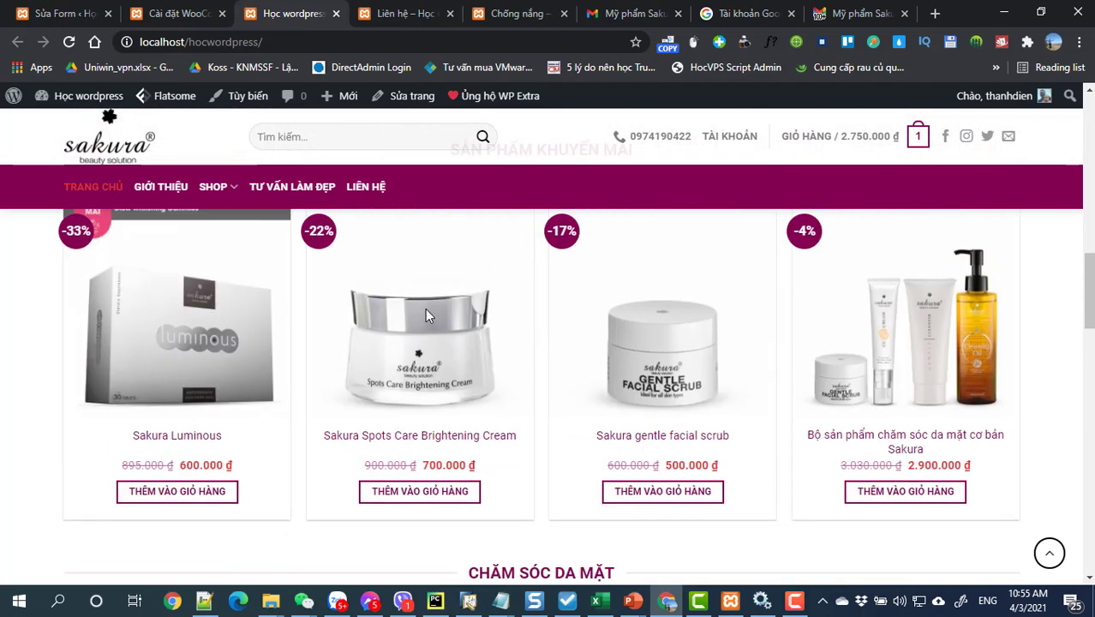
pyautogui.scroll(6, 426, 314)
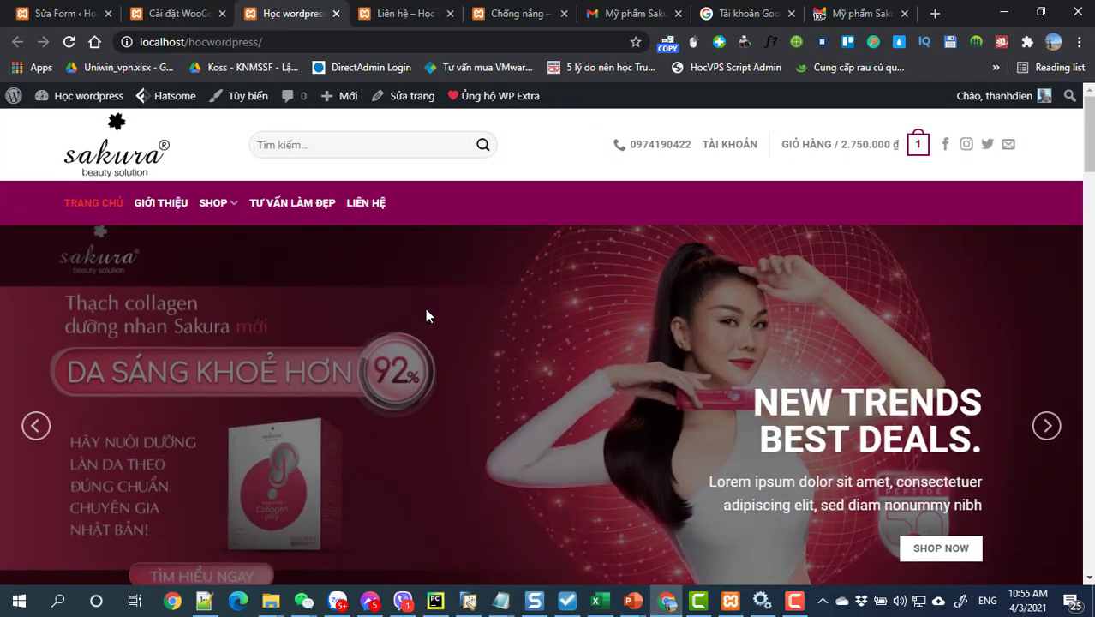
pyautogui.scroll(-6, 425, 316)
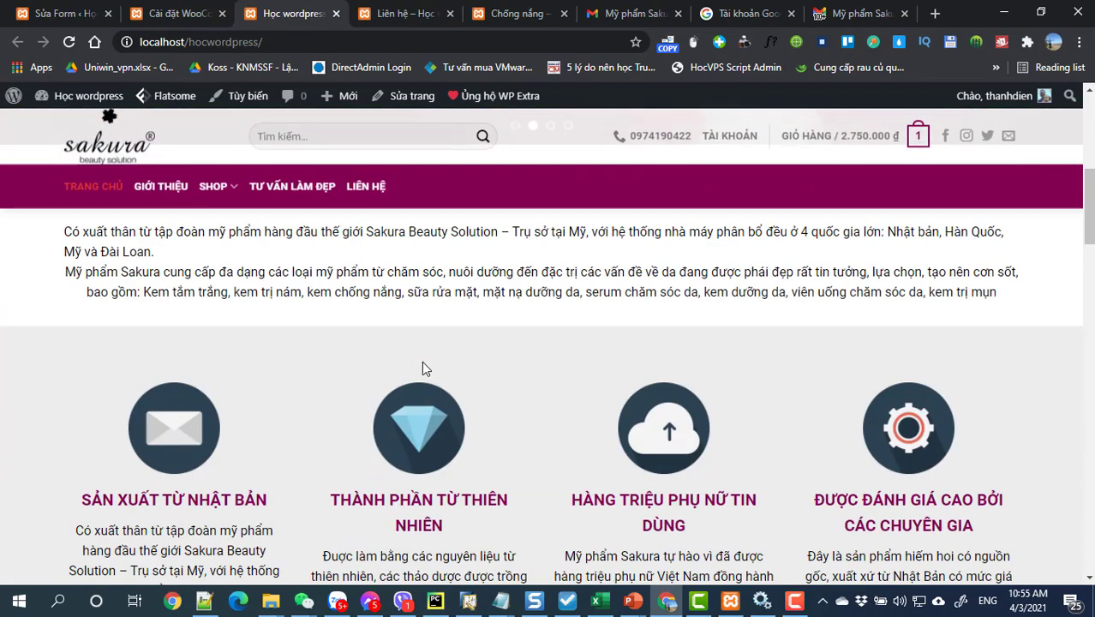
pyautogui.scroll(-5, 408, 454)
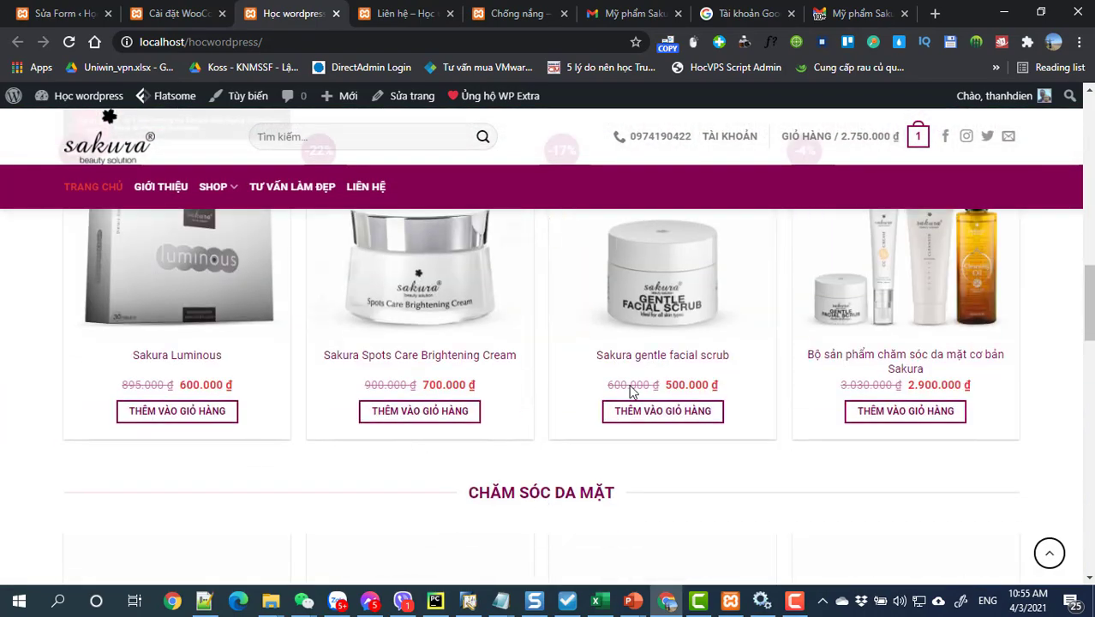
pyautogui.click(693, 411)
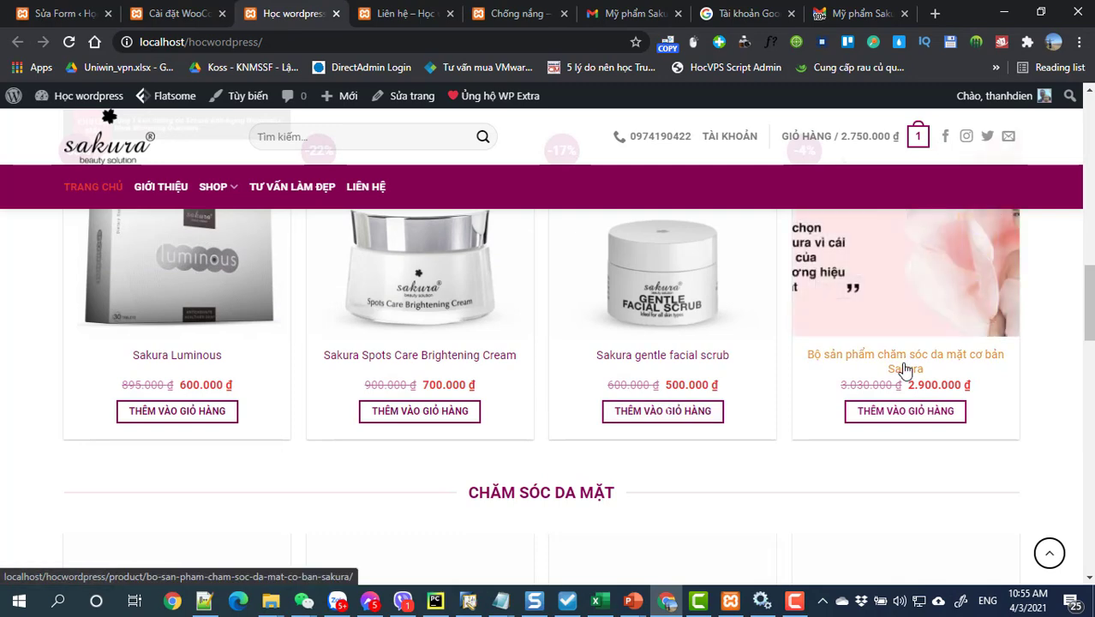
# Step: In the cart, remove Combo chống nắng toàn diện and proceed to checkout
pyautogui.click(899, 371)
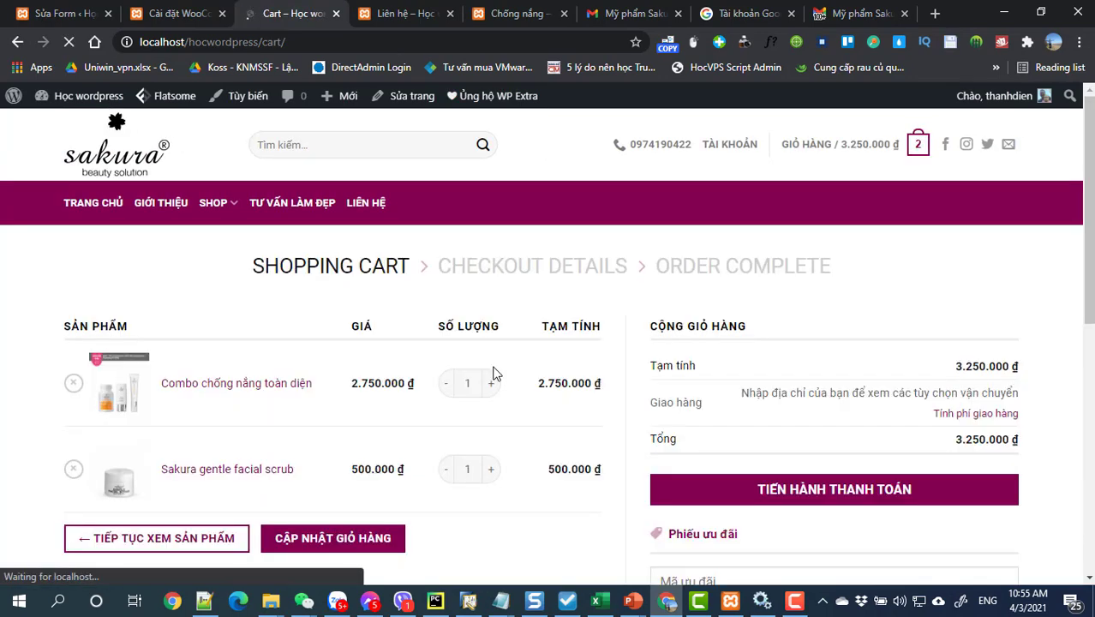
pyautogui.scroll(-1, 493, 374)
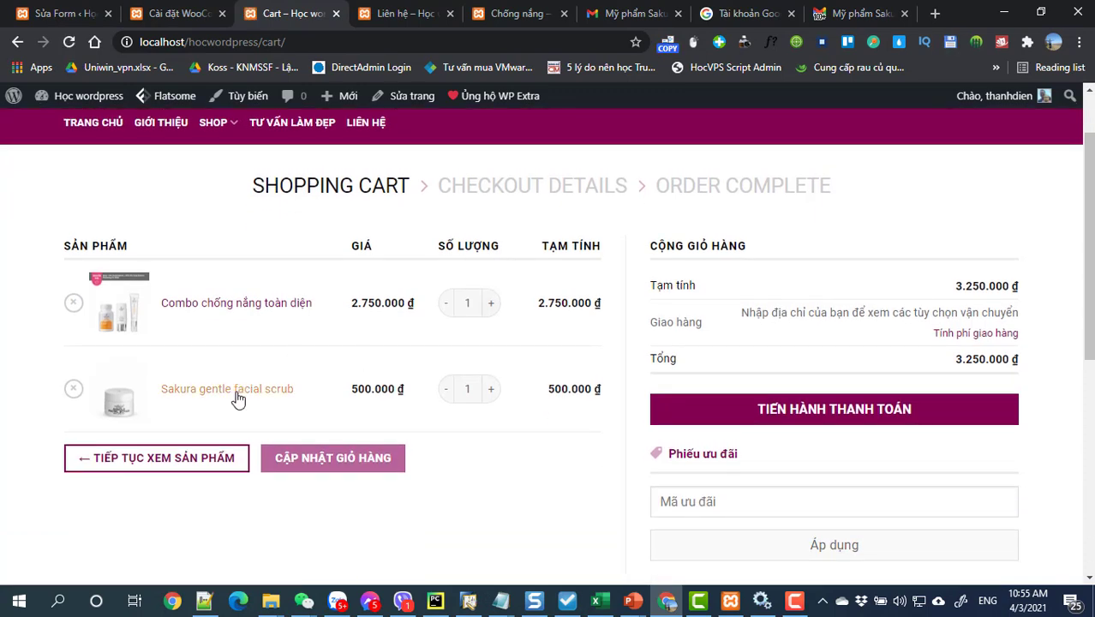
pyautogui.click(72, 303)
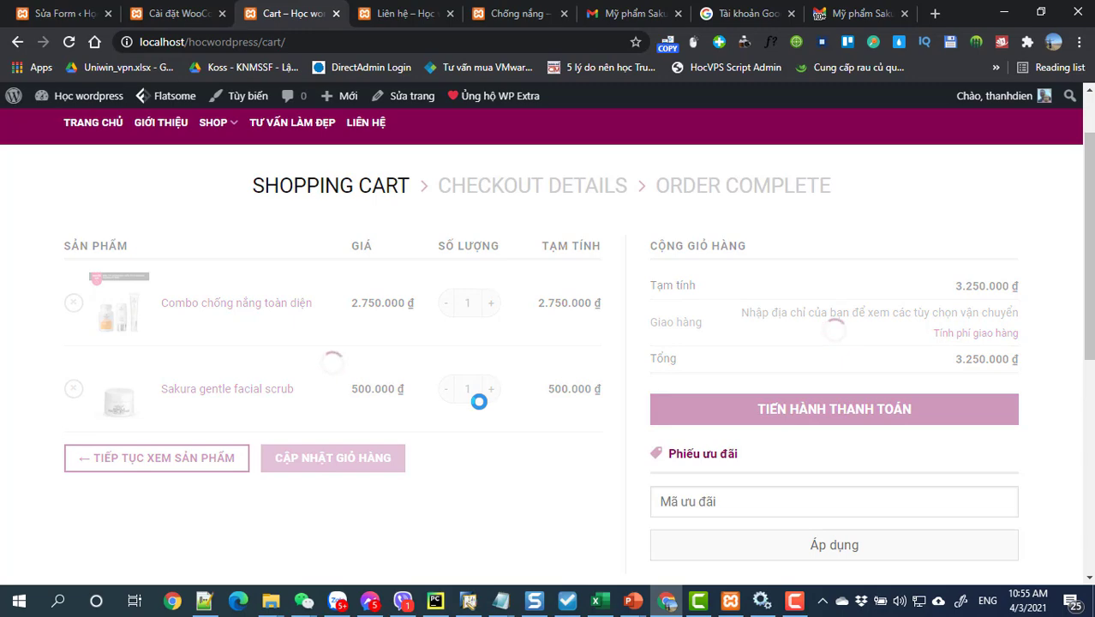
pyautogui.click(835, 364)
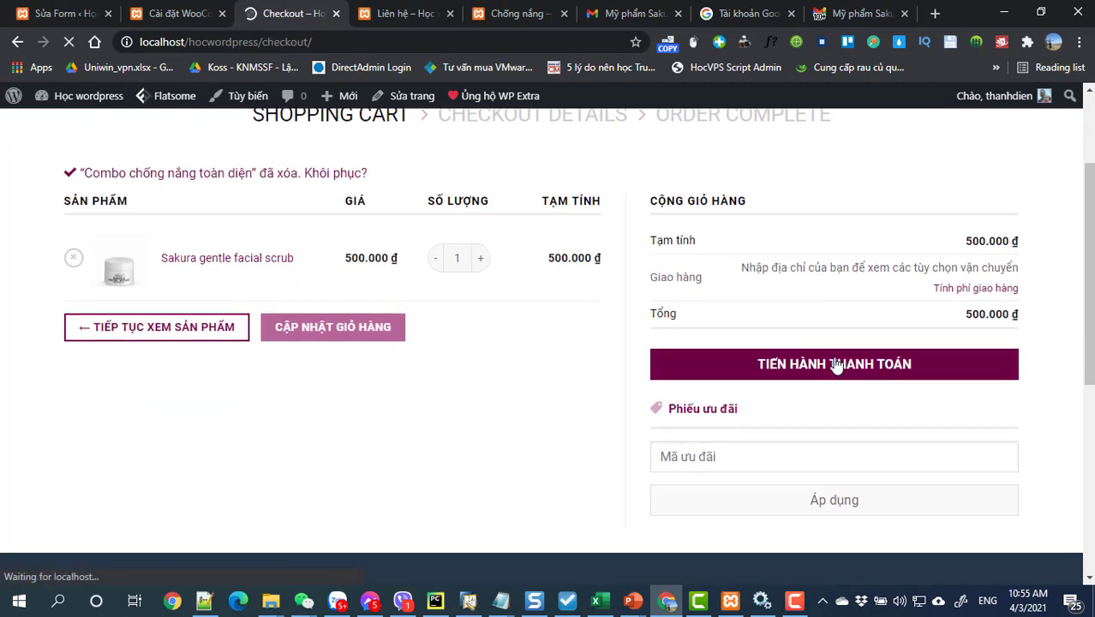
# Step: Autofill the buyer's full name, phone number, province and street address on checkout
pyautogui.scroll(-1, 835, 365)
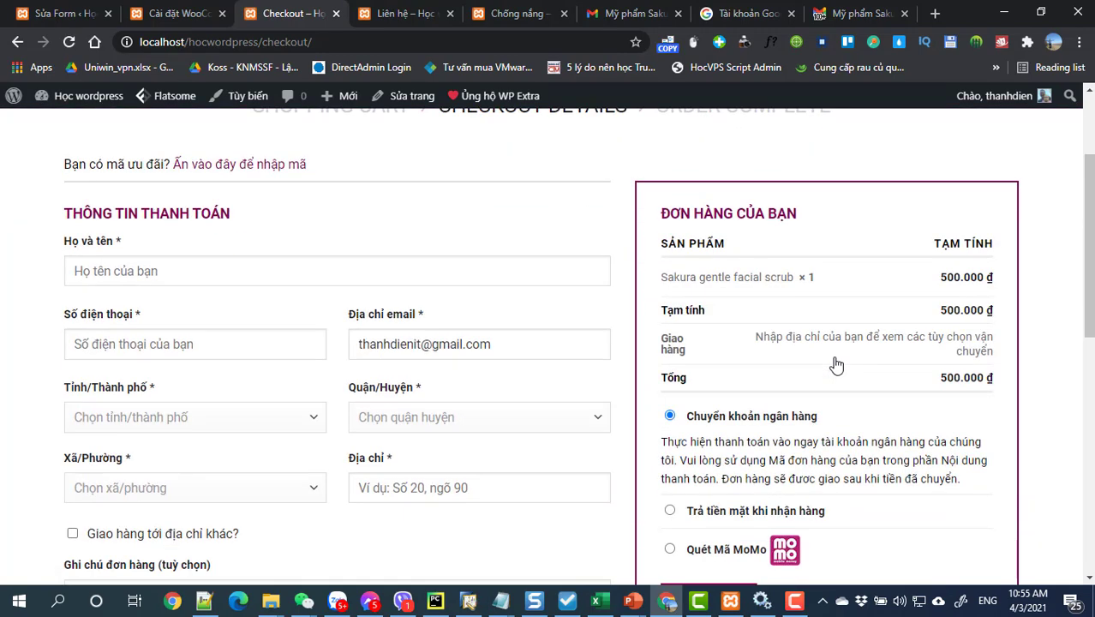
pyautogui.scroll(-1, 835, 365)
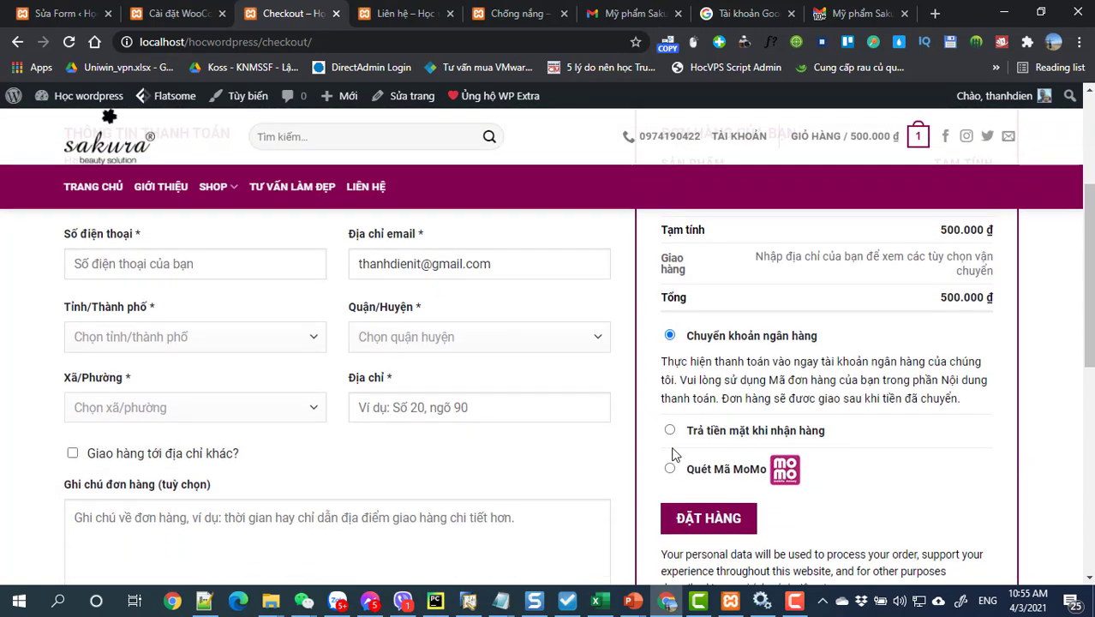
pyautogui.scroll(-2, 771, 394)
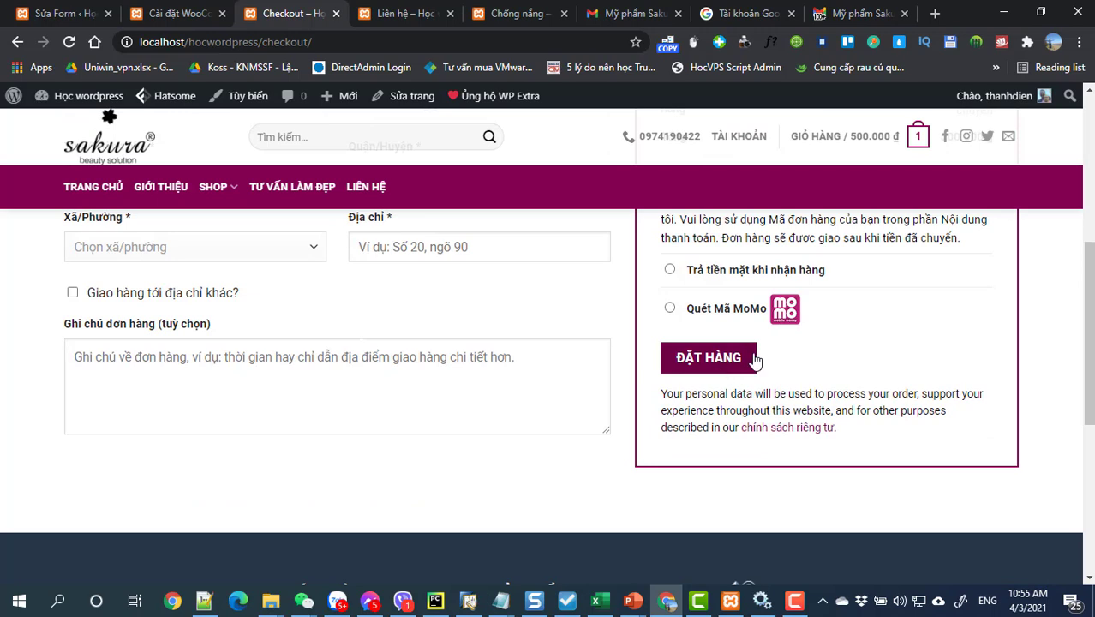
pyautogui.scroll(1, 754, 359)
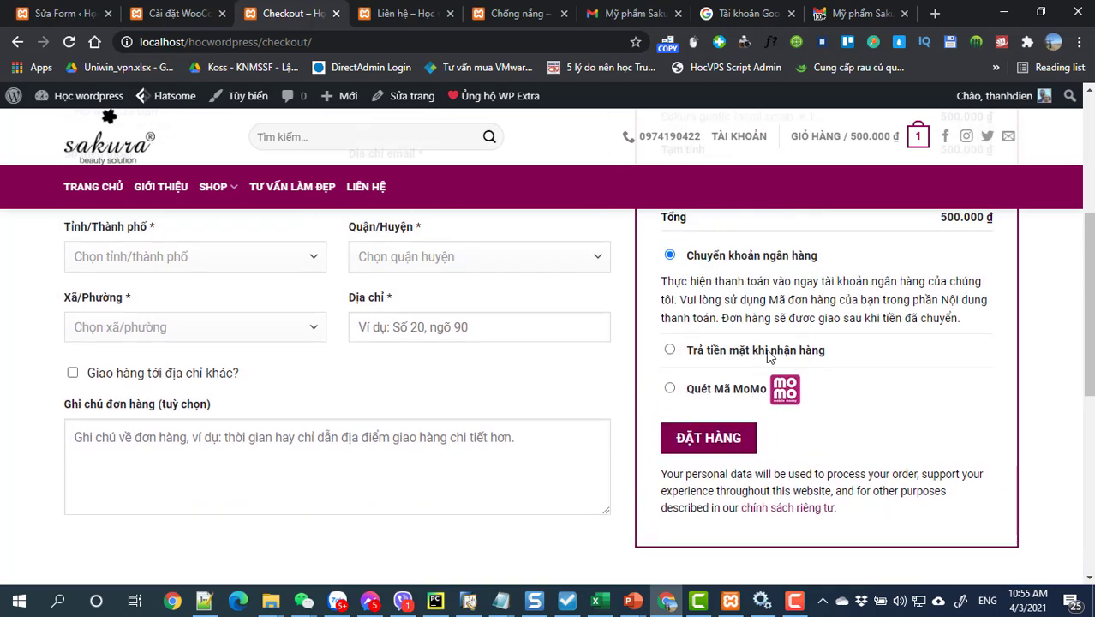
pyautogui.scroll(3, 244, 406)
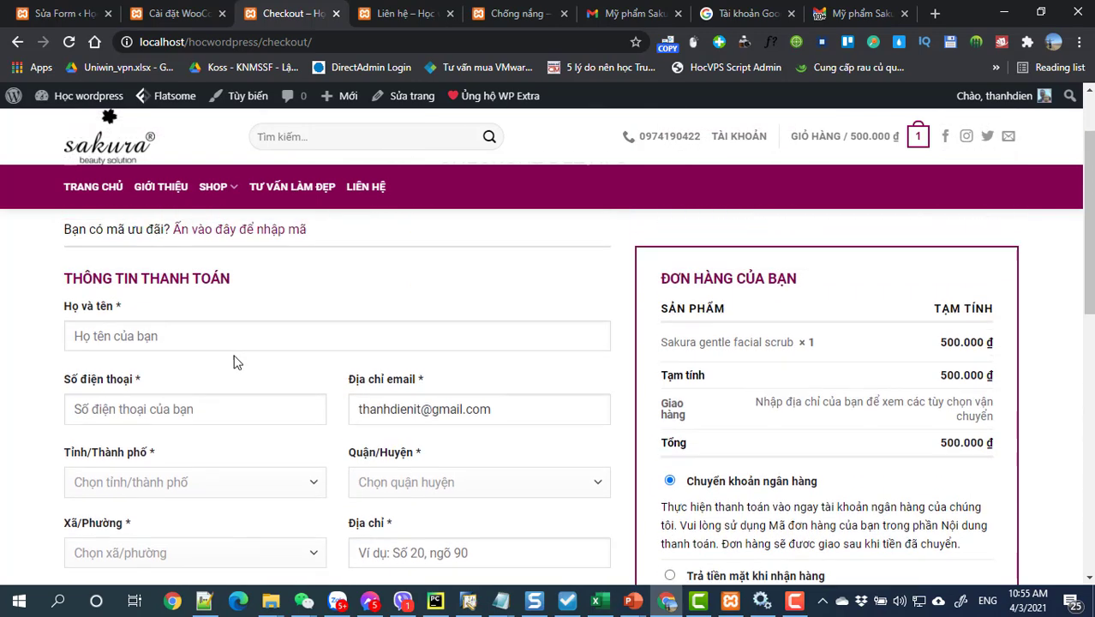
pyautogui.click(201, 351)
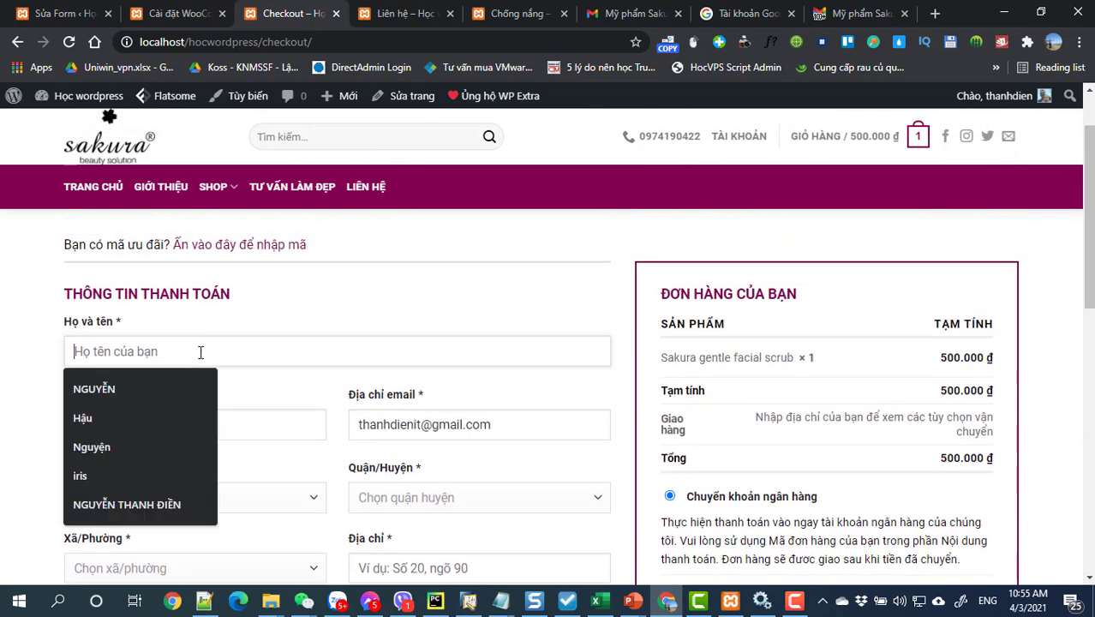
pyautogui.click(176, 495)
pyautogui.click(203, 429)
pyautogui.click(146, 252)
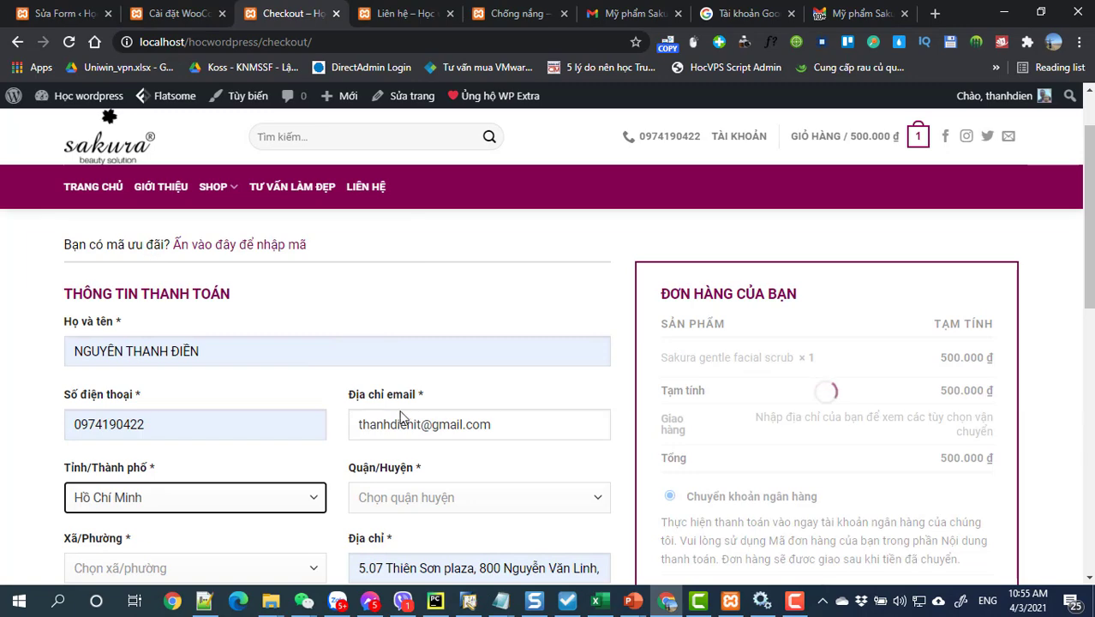
# Step: Re-pick Hồ Chí Minh as the province and try the empty ward and district lists
pyautogui.scroll(-3, 413, 415)
pyautogui.click(196, 335)
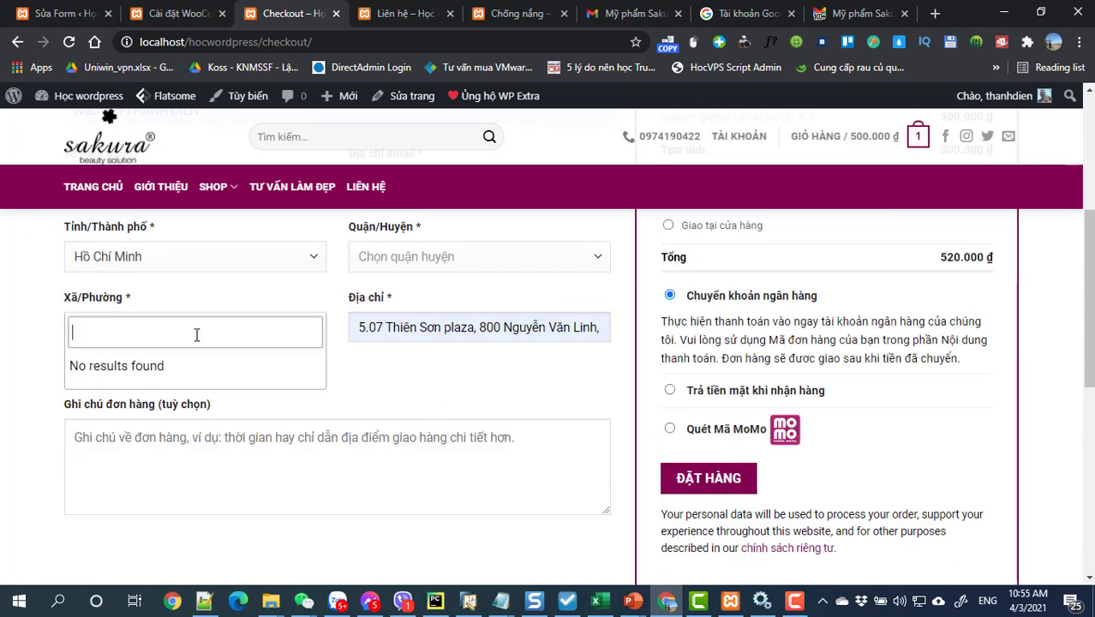
pyautogui.click(370, 399)
pyautogui.click(311, 334)
pyautogui.click(436, 410)
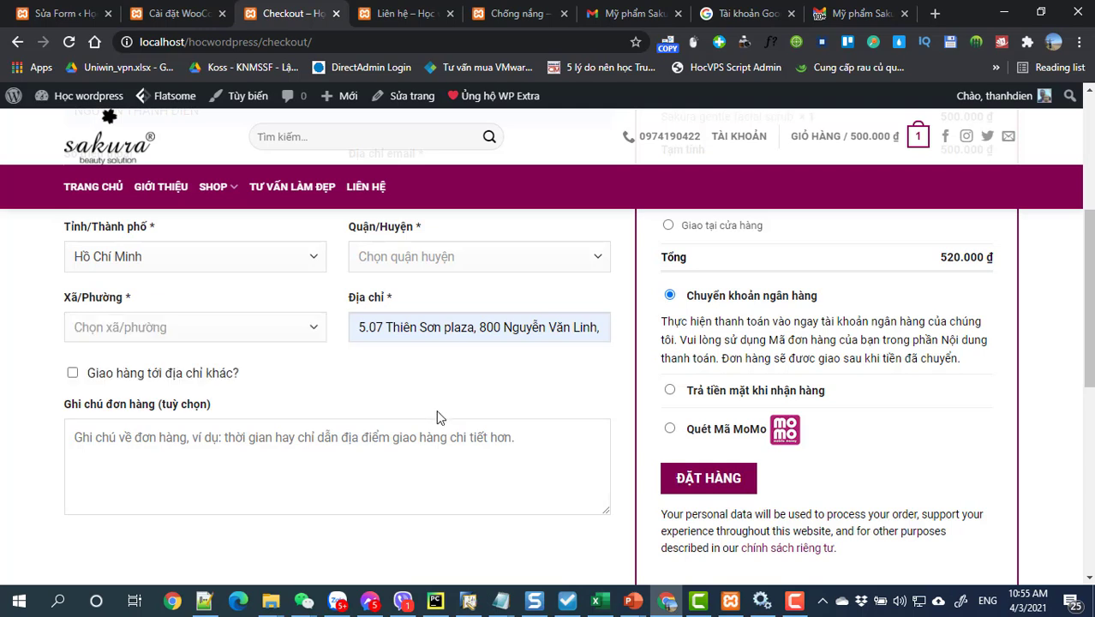
pyautogui.click(412, 259)
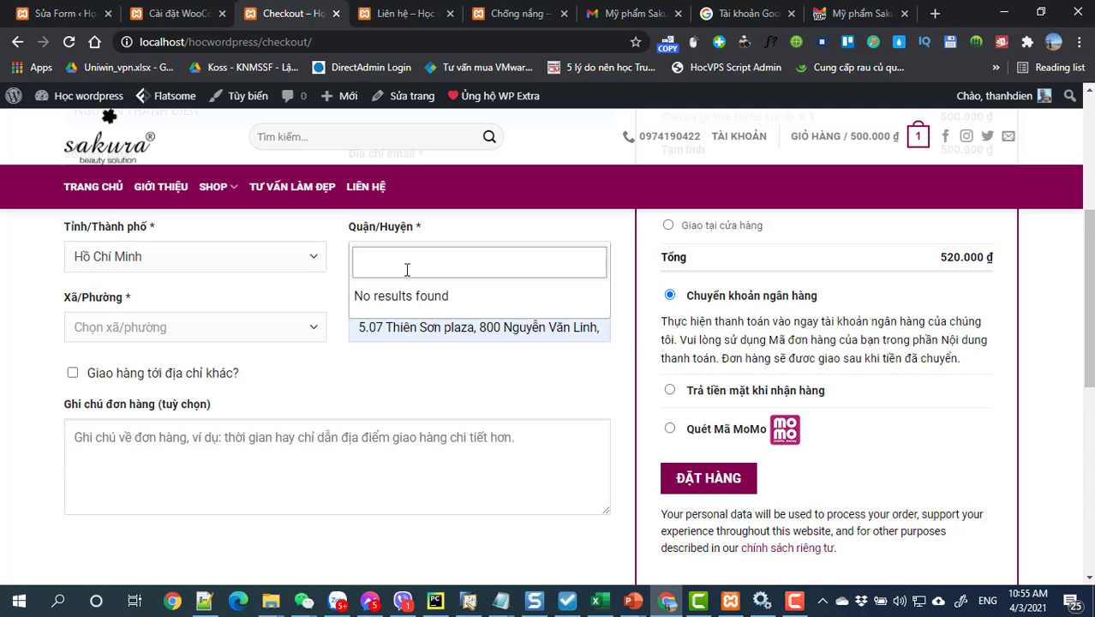
pyautogui.click(311, 257)
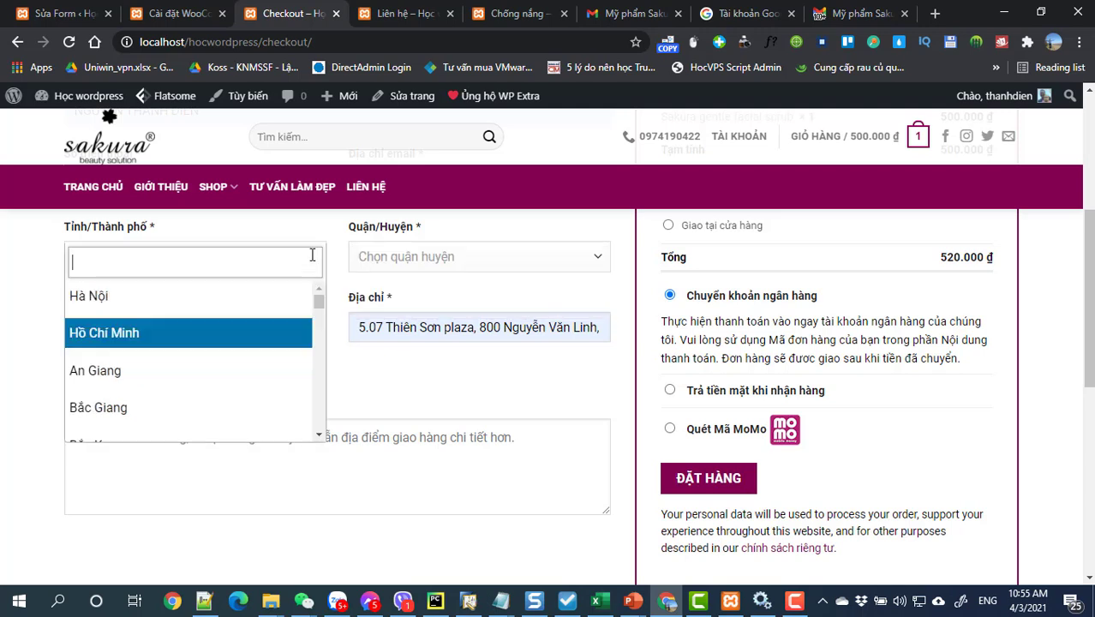
pyautogui.click(175, 339)
pyautogui.click(379, 252)
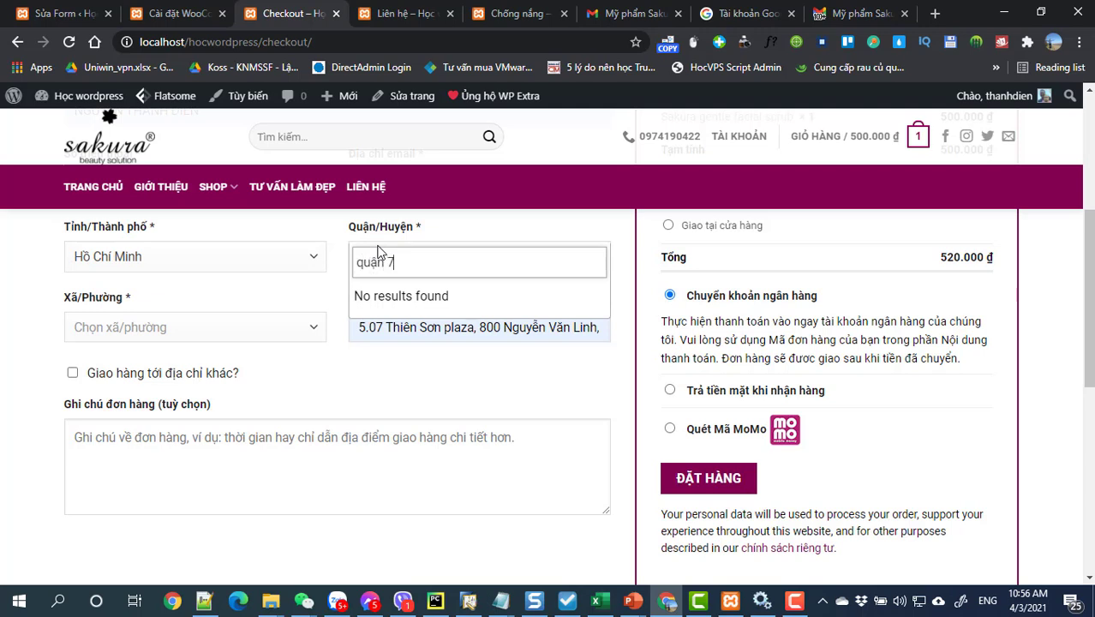
pyautogui.press('Escape')
pyautogui.click(599, 261)
pyautogui.click(537, 388)
pyautogui.scroll(1, 488, 399)
# Step: Choose Hồ Chí Minh as province, Quận 7 as district and Phường Tân Phú as ward
pyautogui.click(199, 339)
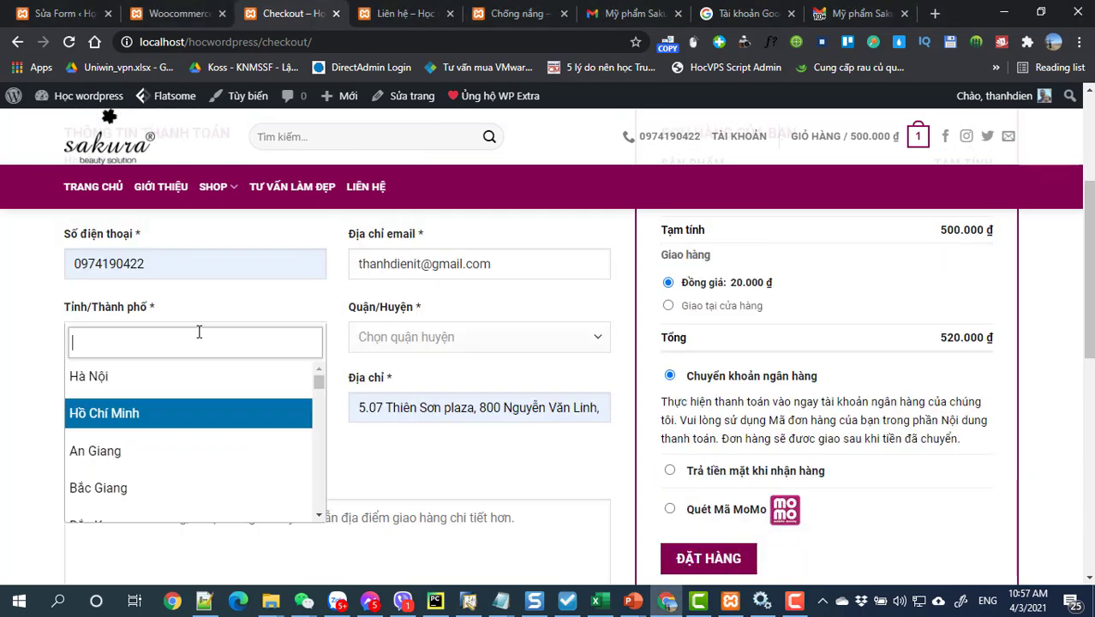
pyautogui.click(158, 422)
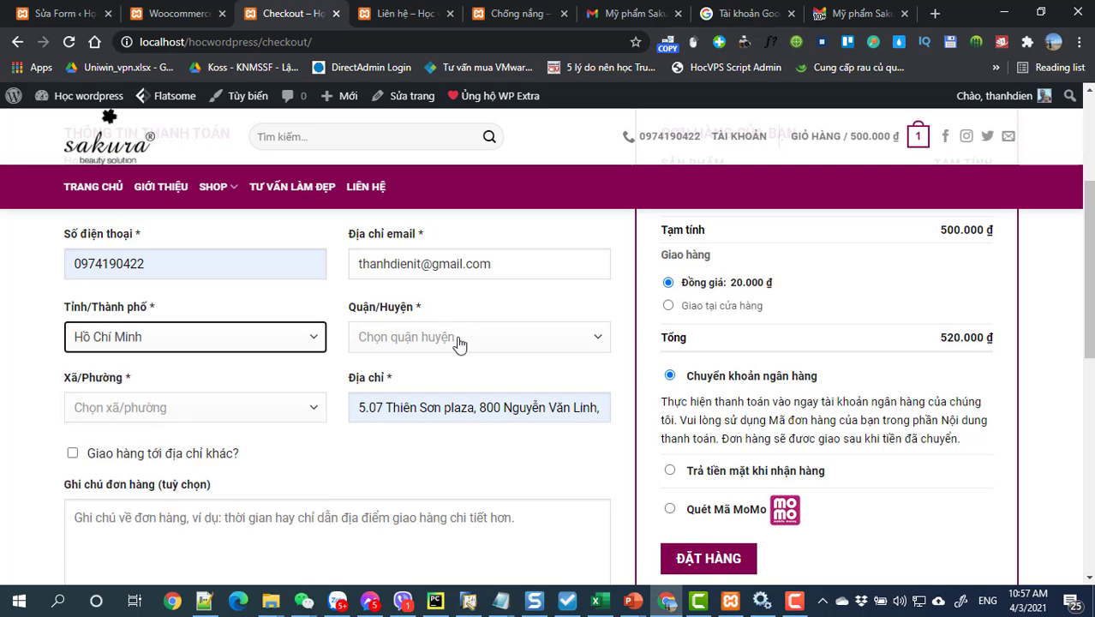
pyautogui.click(457, 342)
pyautogui.scroll(-1, 451, 409)
pyautogui.scroll(-3, 452, 409)
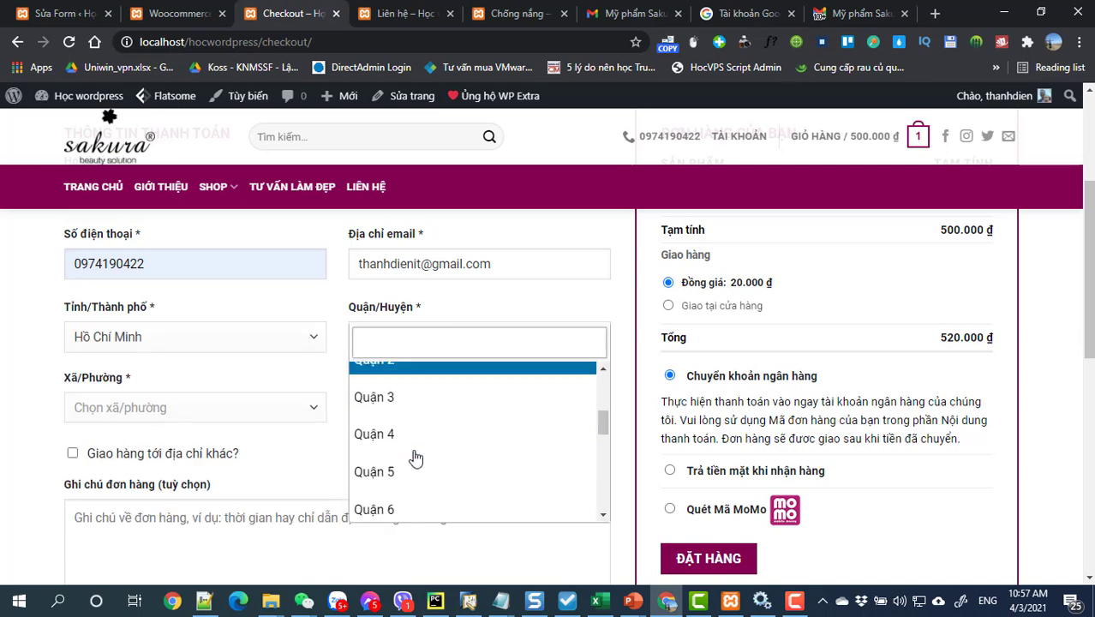
pyautogui.click(396, 470)
pyautogui.click(192, 414)
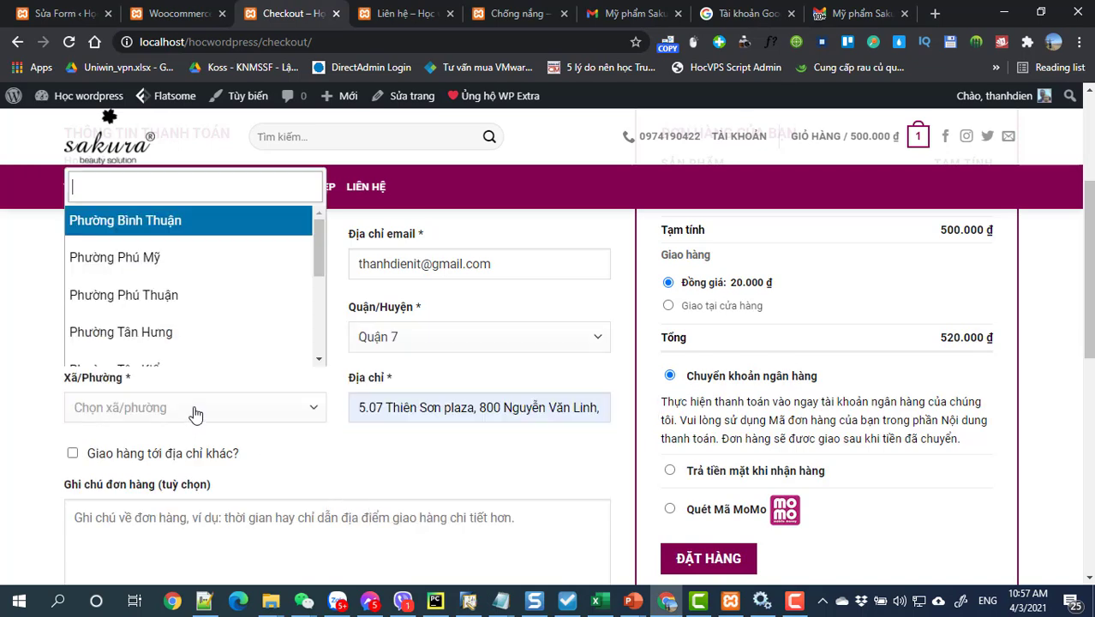
pyautogui.scroll(-3, 180, 302)
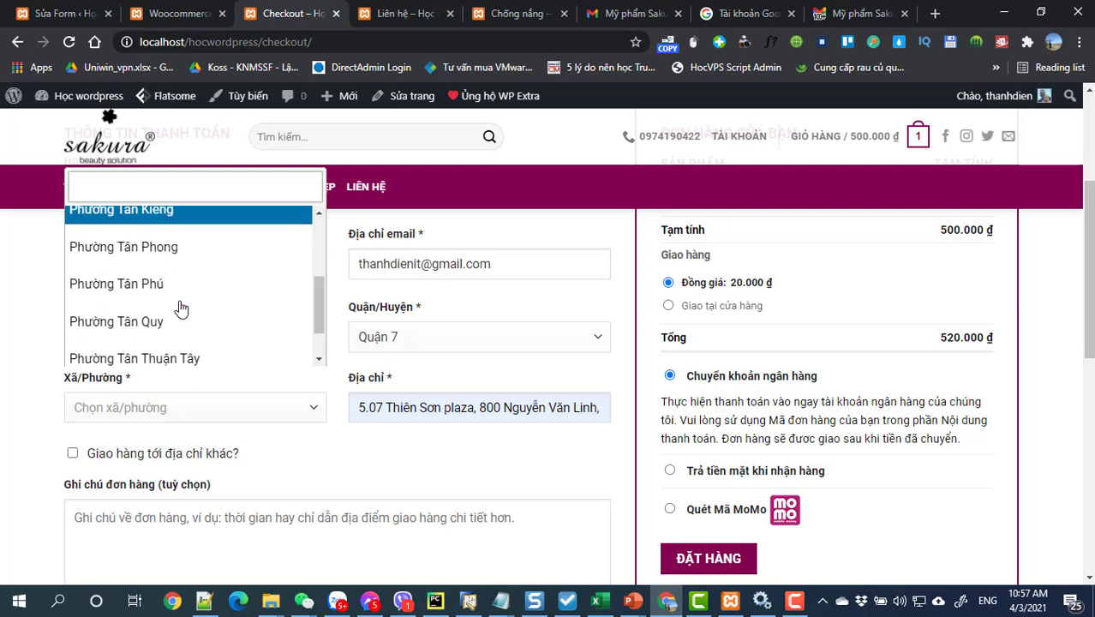
pyautogui.click(170, 291)
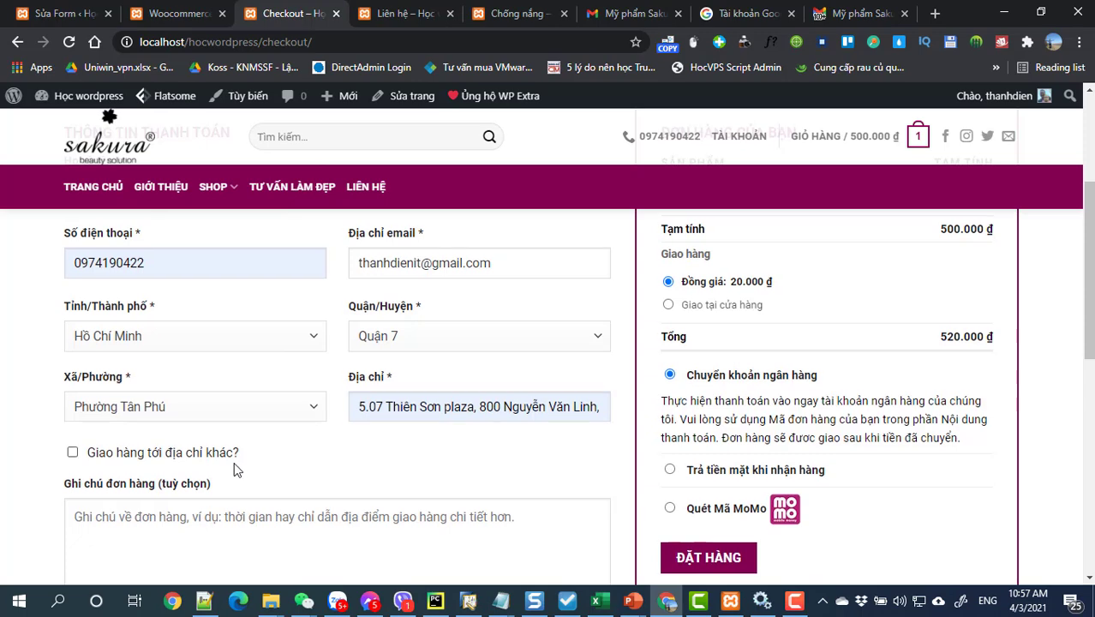
# Step: Put the cursor in the order notes box and look over the checkout form
pyautogui.scroll(-2, 103, 276)
pyautogui.click(224, 355)
pyautogui.scroll(2, 860, 344)
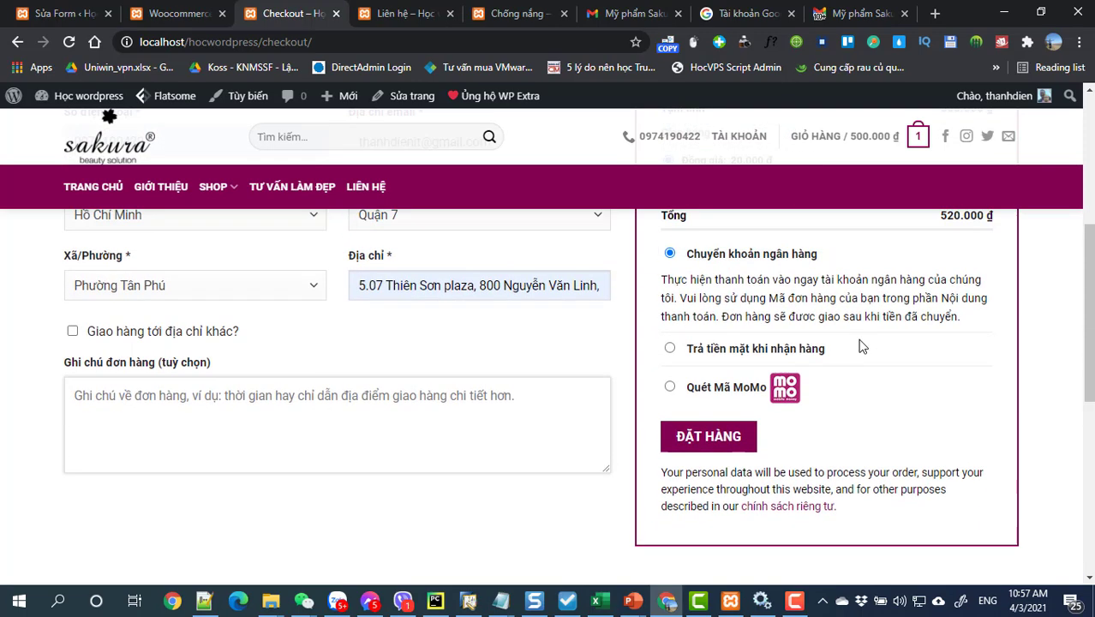
pyautogui.scroll(-1, 853, 344)
pyautogui.scroll(1, 848, 341)
pyautogui.scroll(1, 848, 340)
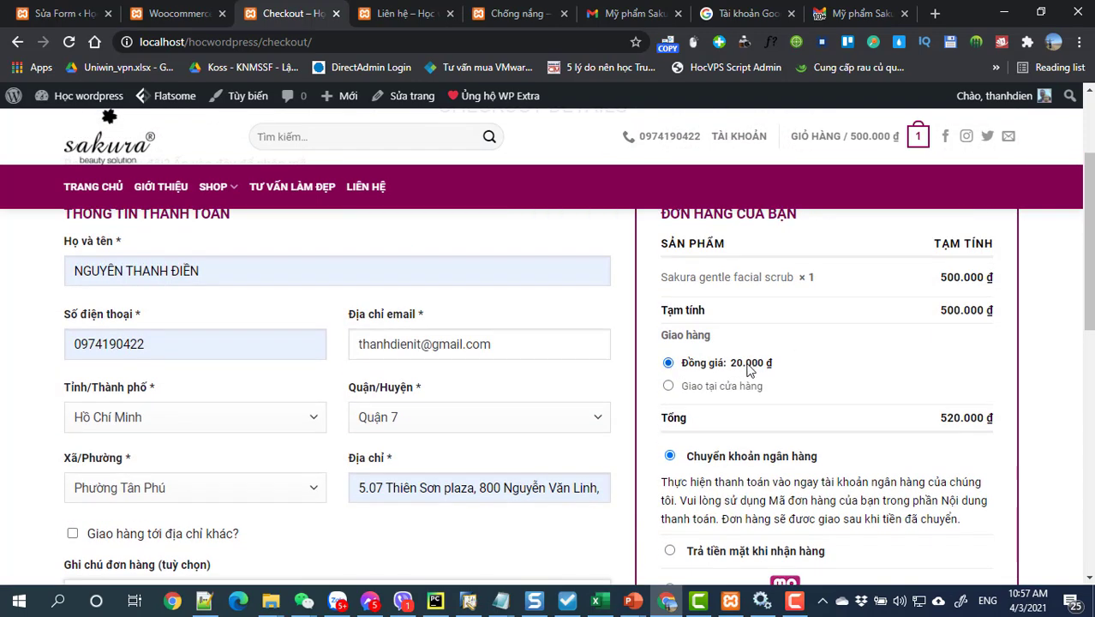
pyautogui.scroll(-4, 752, 370)
pyautogui.scroll(4, 753, 370)
pyautogui.scroll(-1, 754, 370)
# Step: Submit the order with ĐẶT HÀNG and highlight the order number on the Order Complete page
pyautogui.click(722, 560)
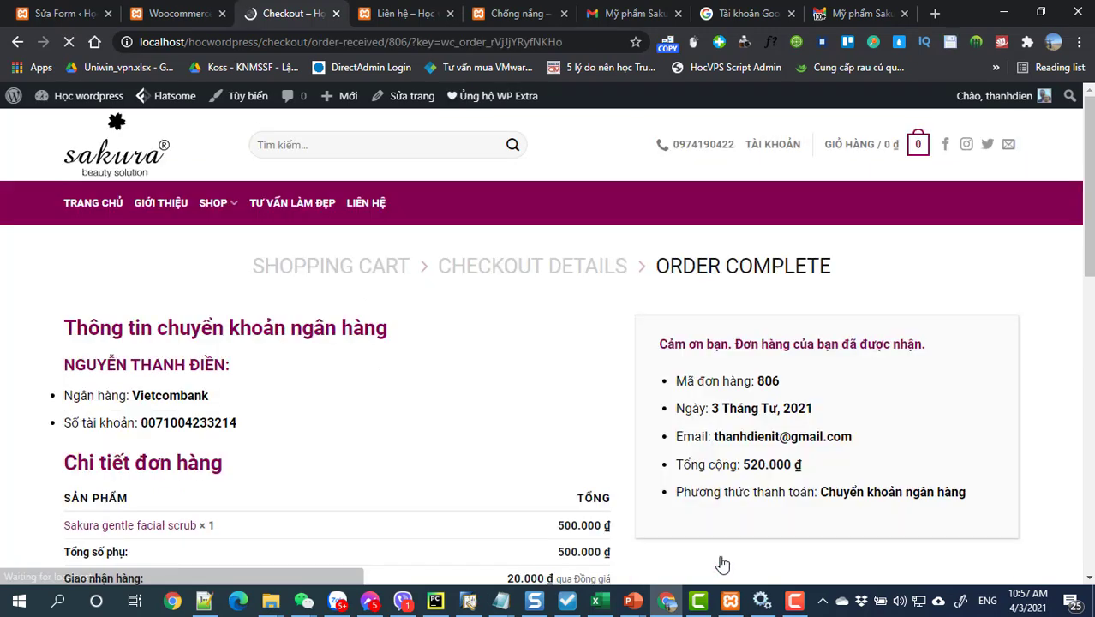
pyautogui.scroll(-1, 605, 497)
pyautogui.scroll(-1, 605, 497)
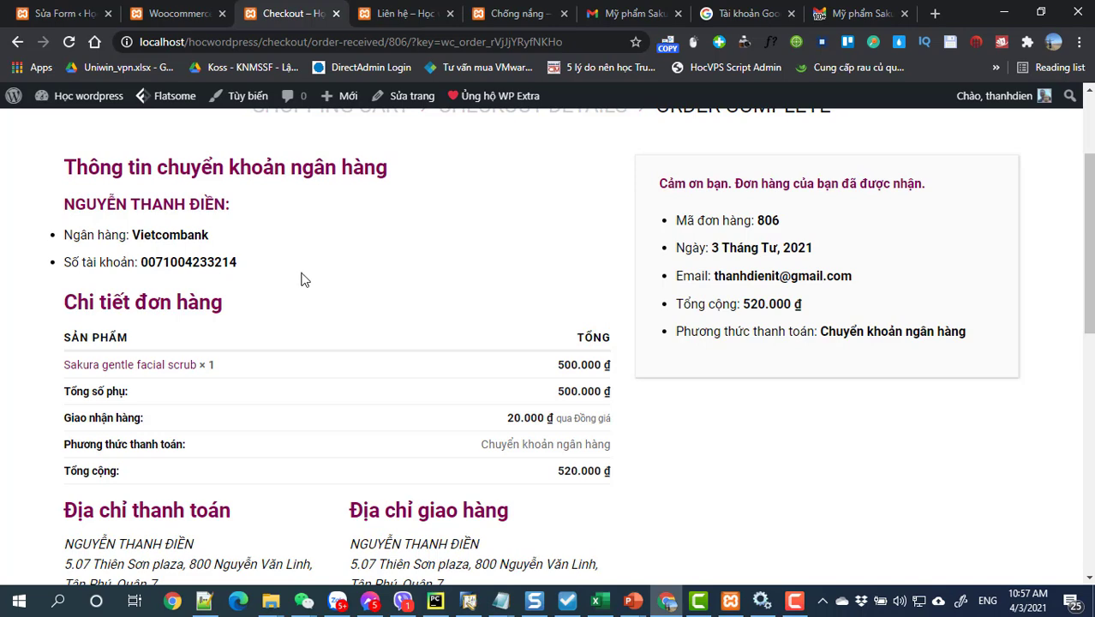
pyautogui.moveTo(763, 221); pyautogui.dragTo(785, 230)
pyautogui.scroll(-2, 517, 359)
pyautogui.scroll(4, 517, 360)
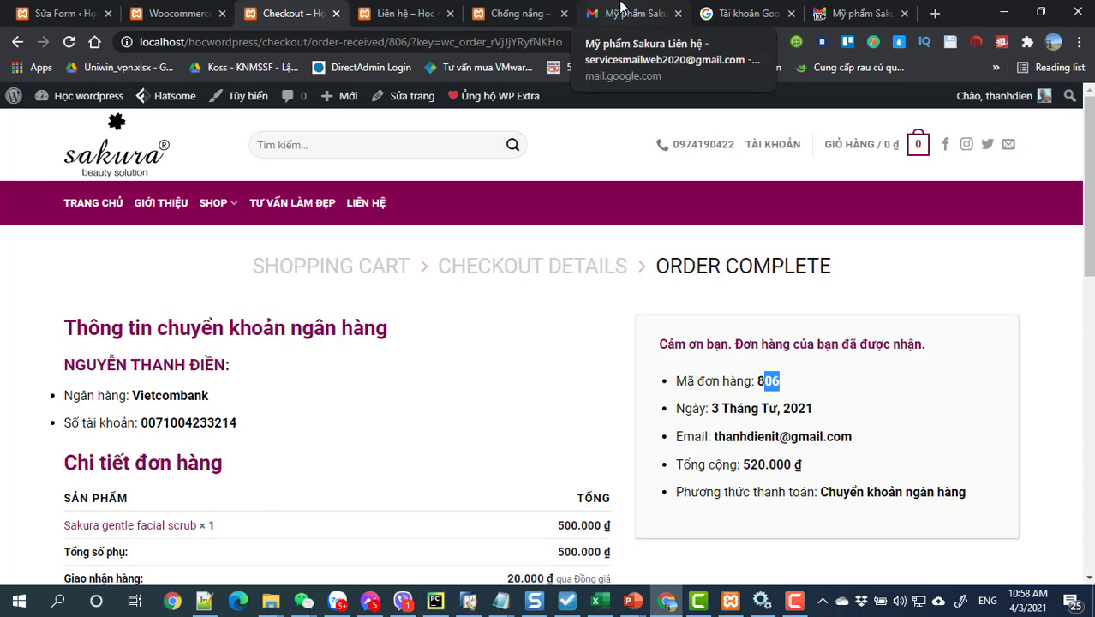
# Step: In the other Gmail account's inbox, open 'Đơn hàng tại Học wordpress đã được đặt!'
pyautogui.click(621, 8)
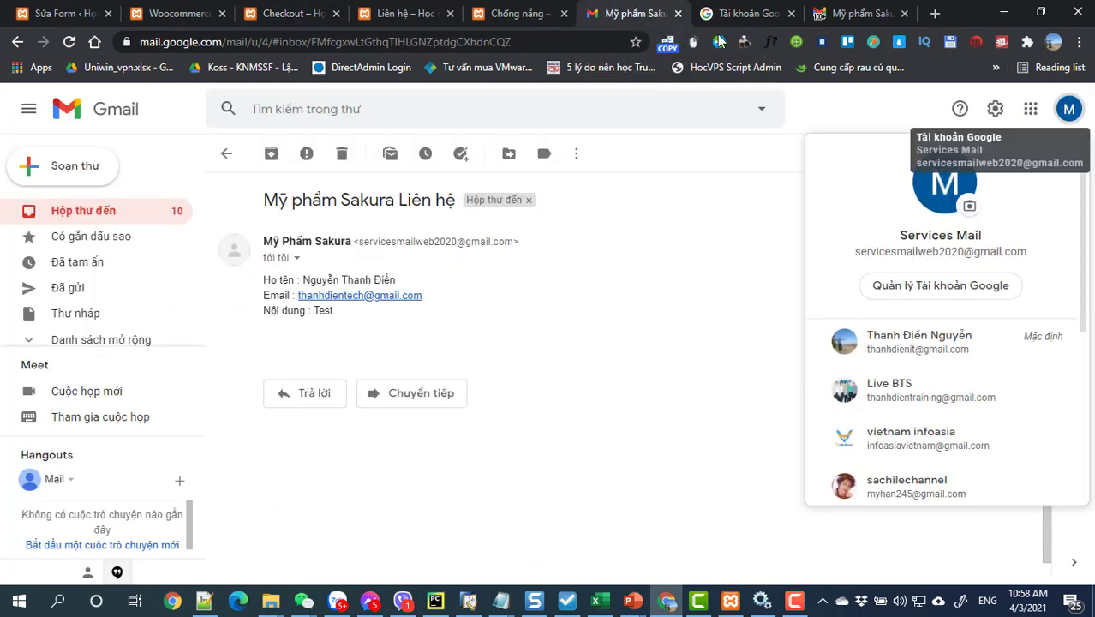
pyautogui.click(837, 10)
pyautogui.moveTo(34, 214)
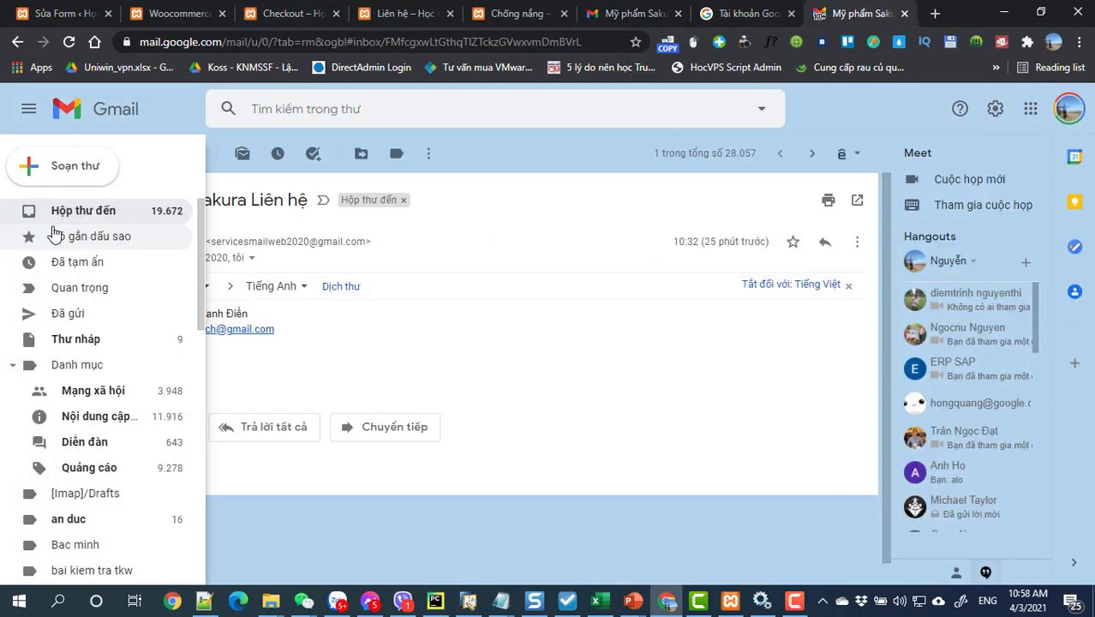
pyautogui.click(86, 212)
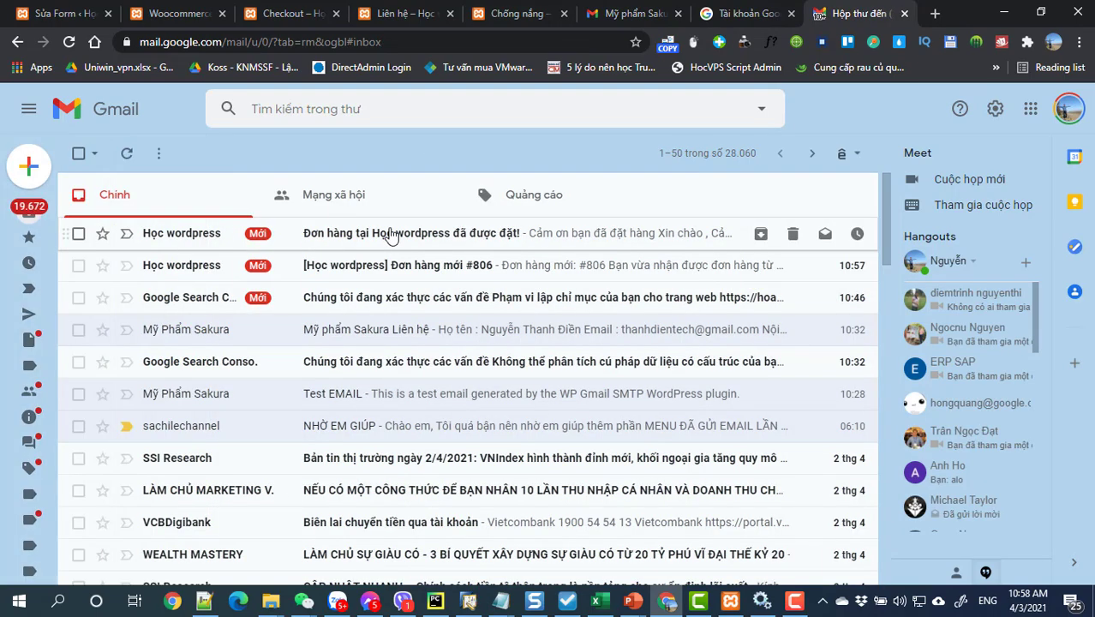
pyautogui.click(390, 233)
# Step: Review the email's 520.000 ₫ total and addresses, then return to Camtasia
pyautogui.scroll(-5, 416, 360)
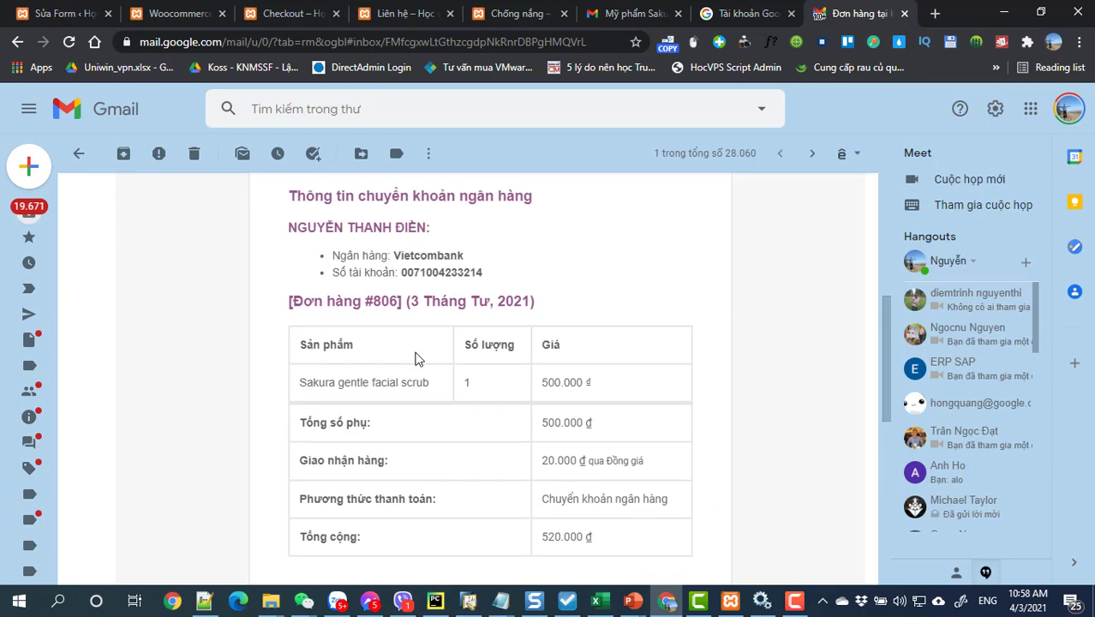
pyautogui.scroll(-6, 415, 358)
pyautogui.scroll(5, 416, 358)
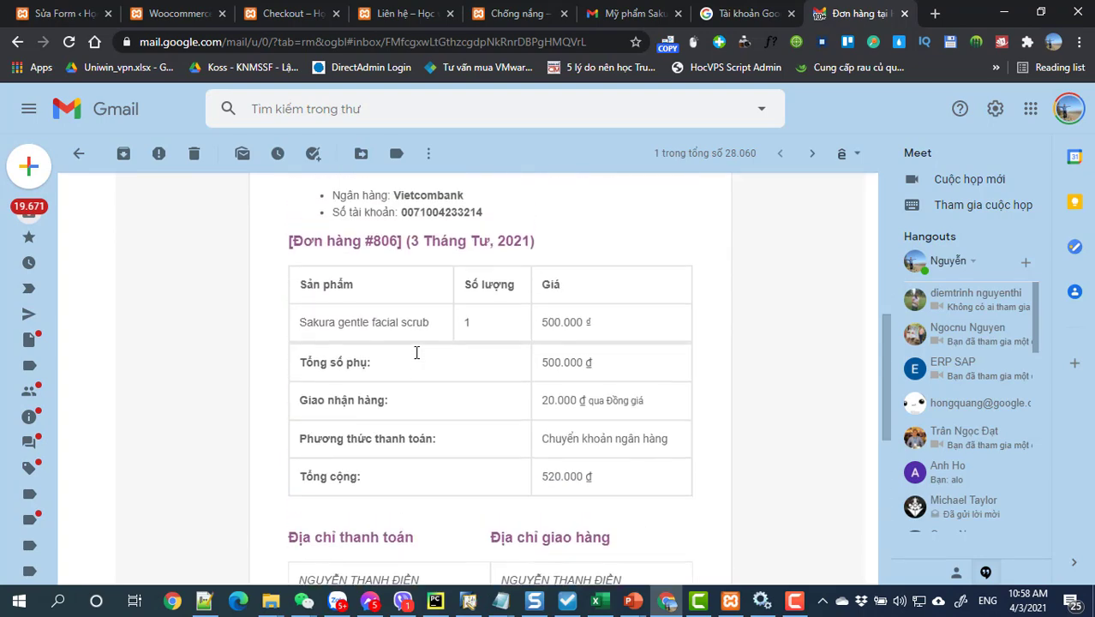
pyautogui.scroll(5, 416, 352)
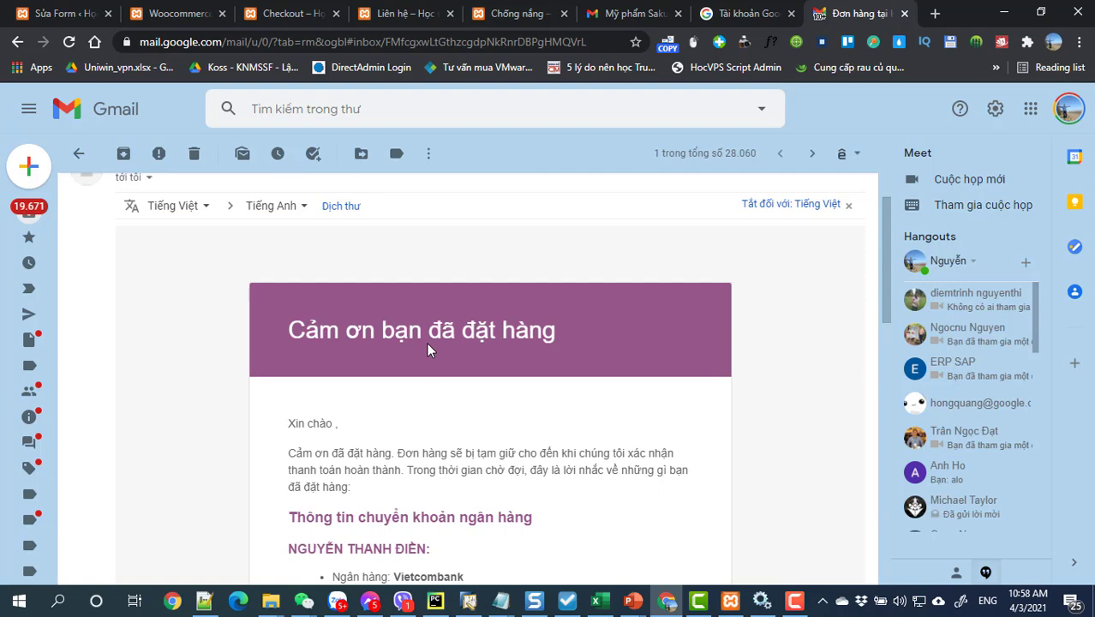
pyautogui.scroll(-8, 429, 355)
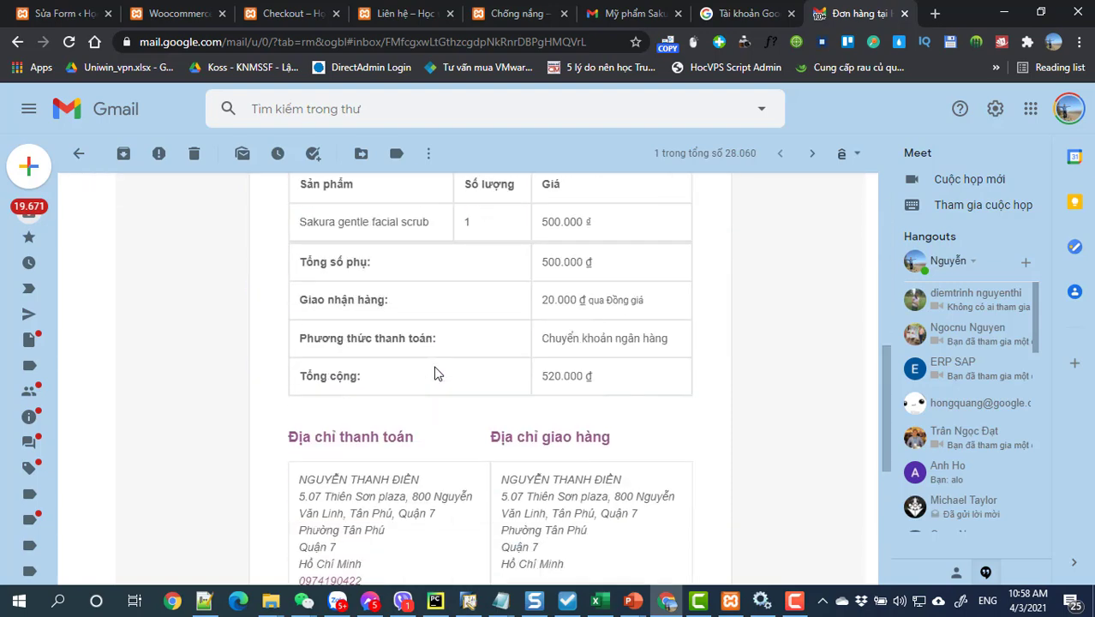
pyautogui.scroll(6, 434, 373)
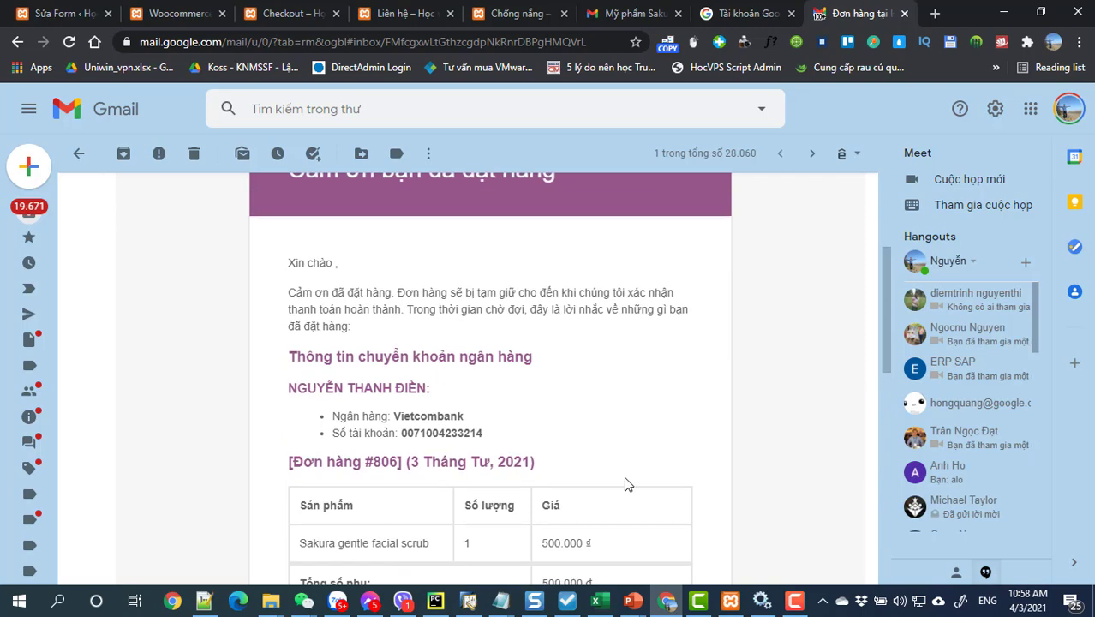
pyautogui.click(698, 599)
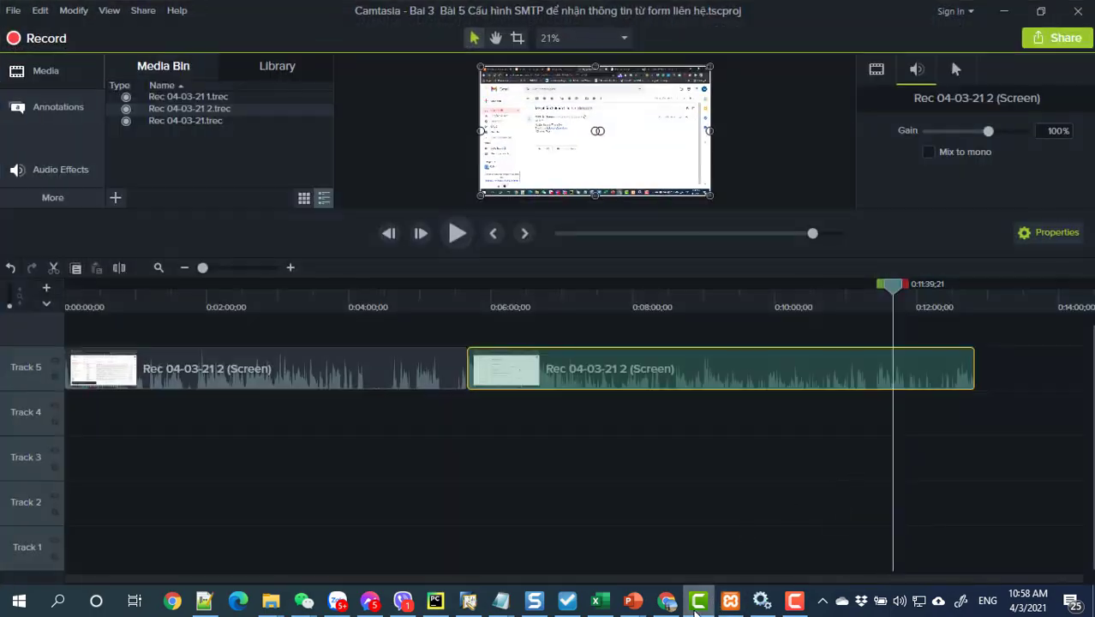